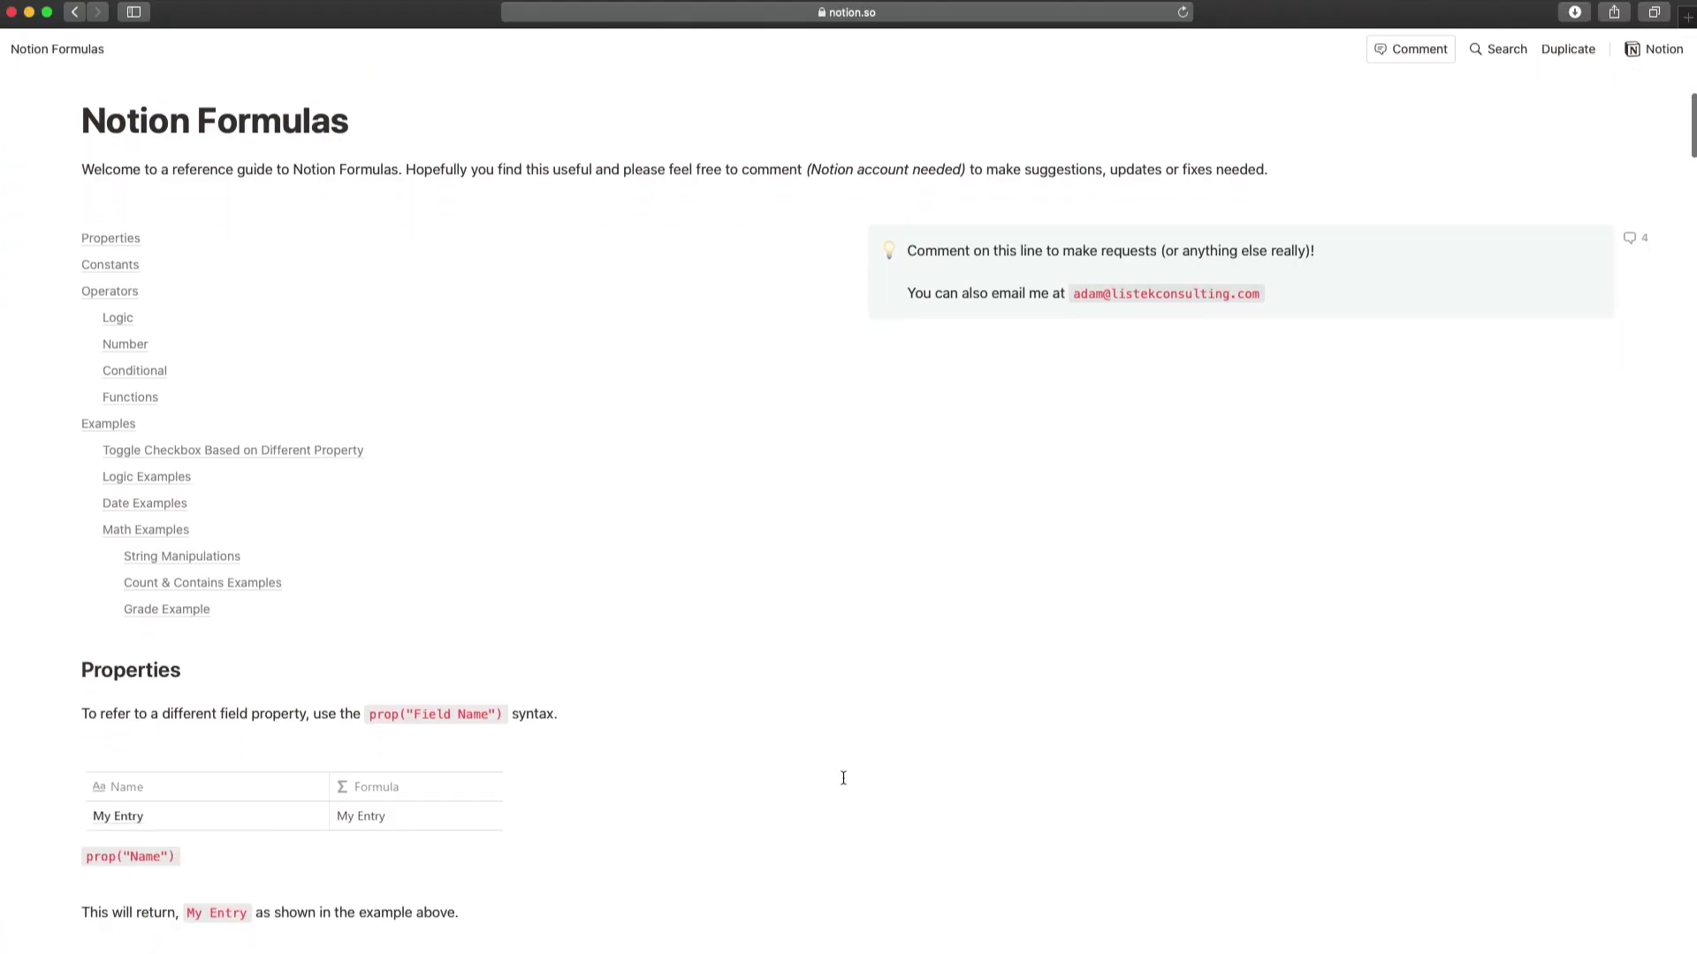
Expand the if function explanation and scroll down the Formulas page to the formatDate entry
{"action": "scroll", "coordinate": [843, 777], "scroll_direction": "down", "scroll_amount": 8}
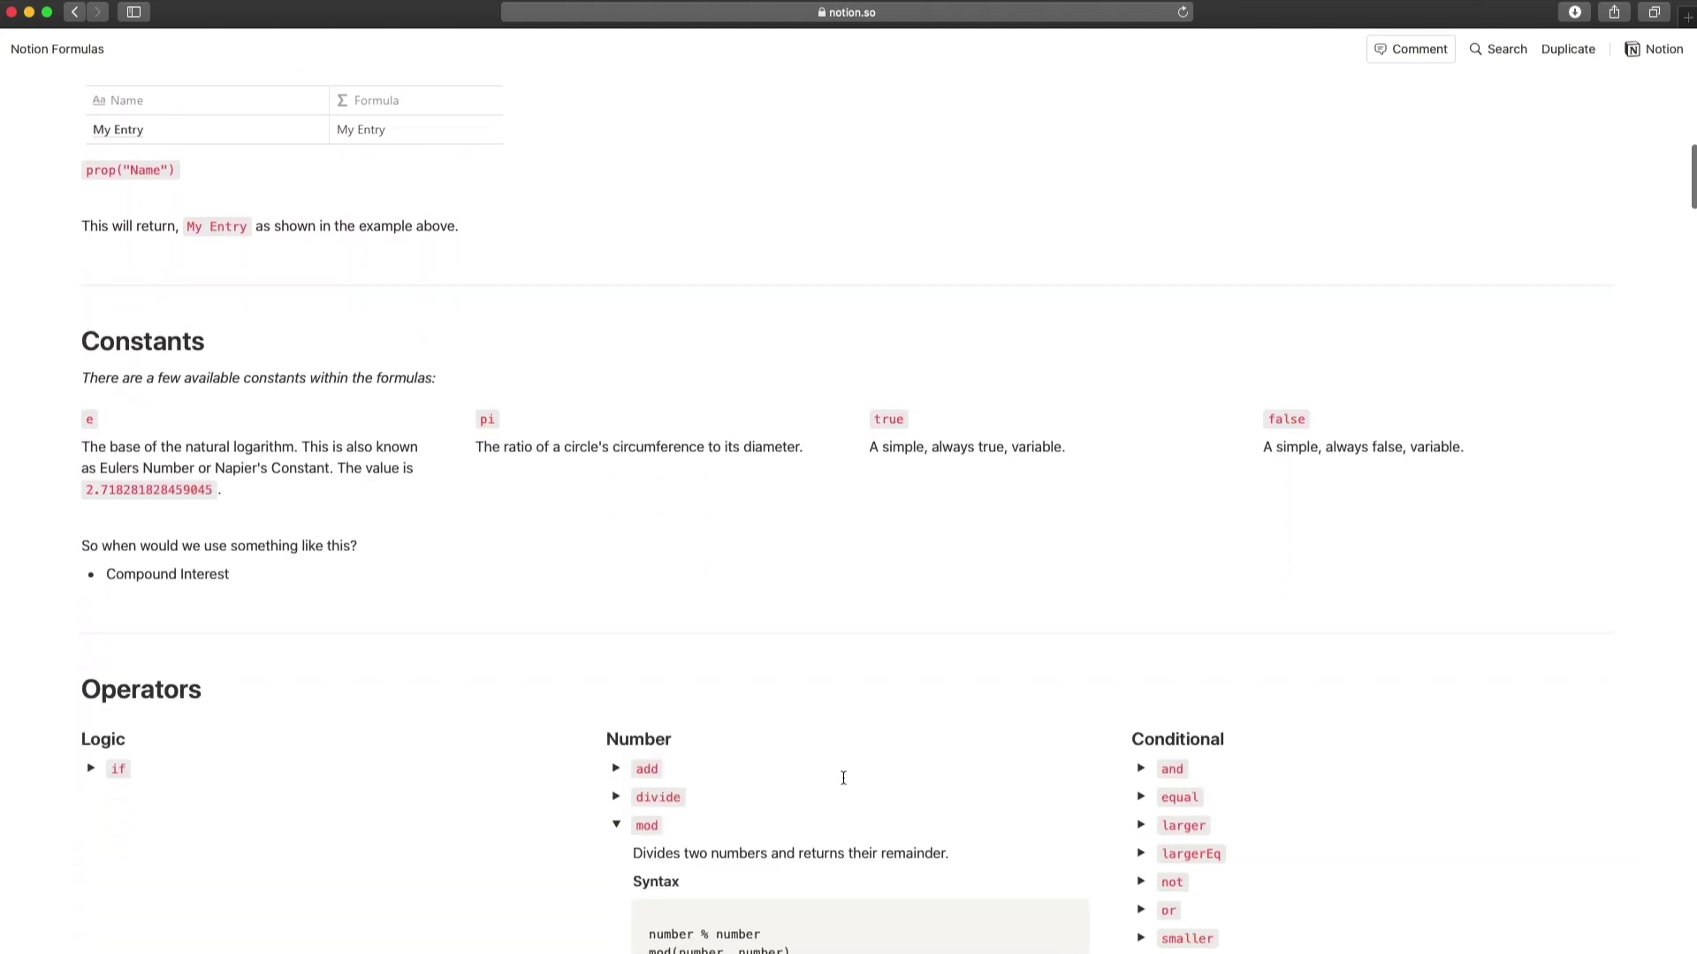
{"action": "scroll", "coordinate": [843, 777], "scroll_direction": "down", "scroll_amount": 3}
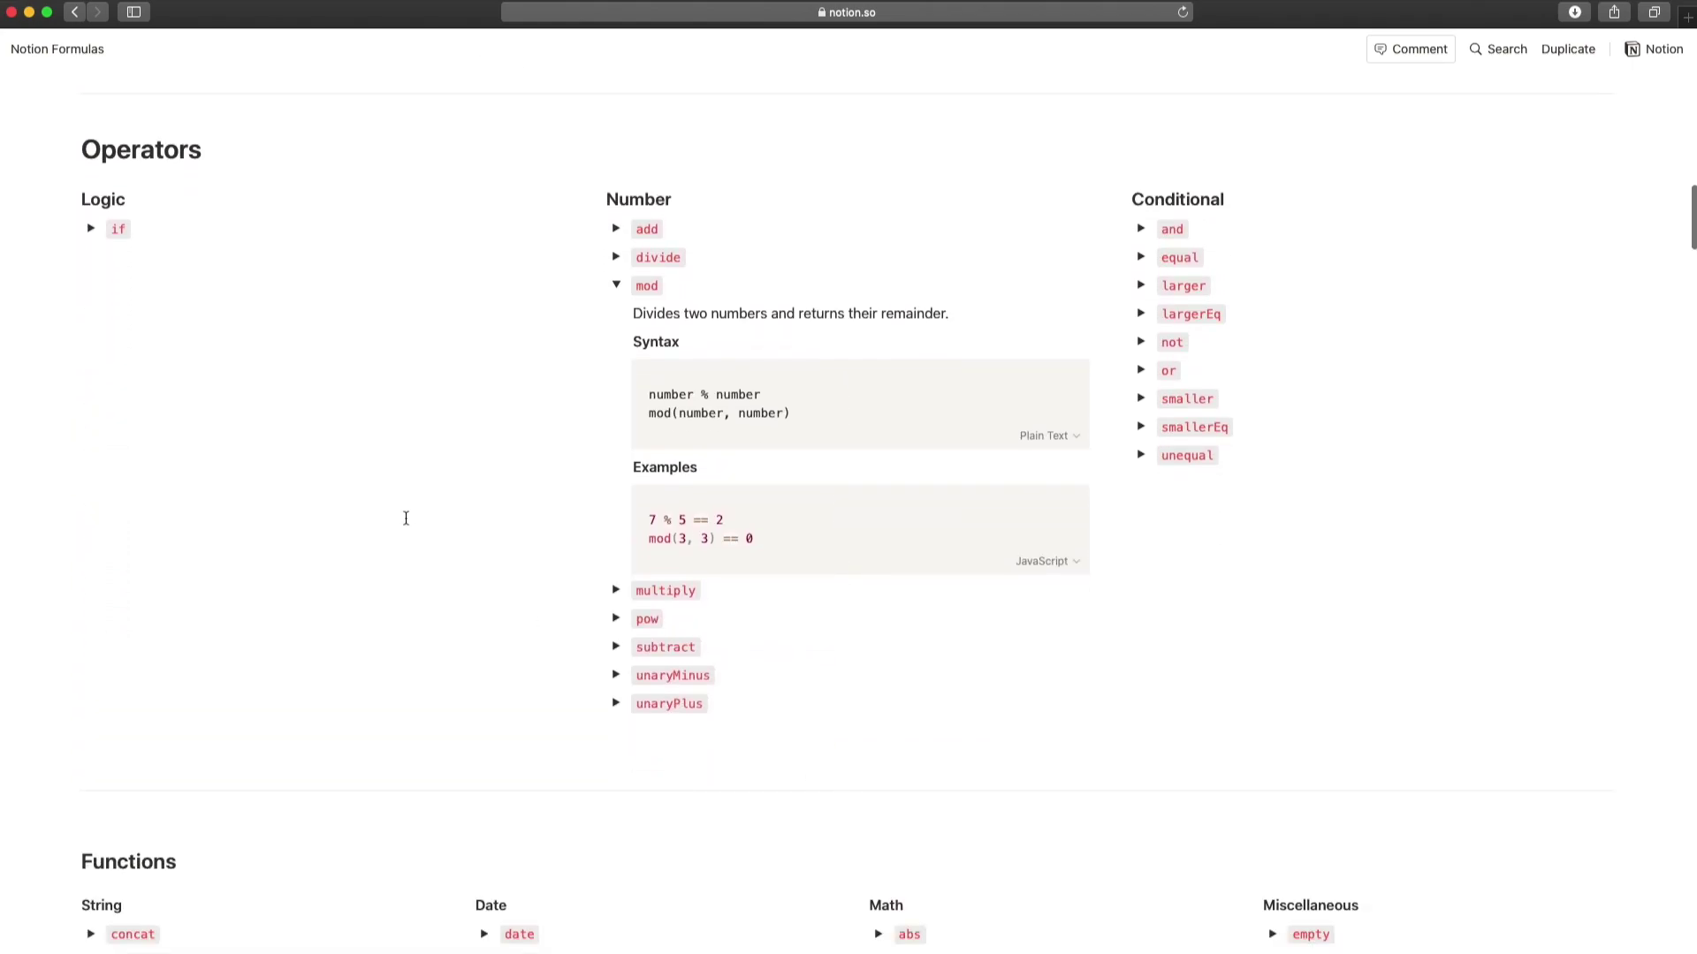
{"action": "left_click", "coordinate": [91, 228]}
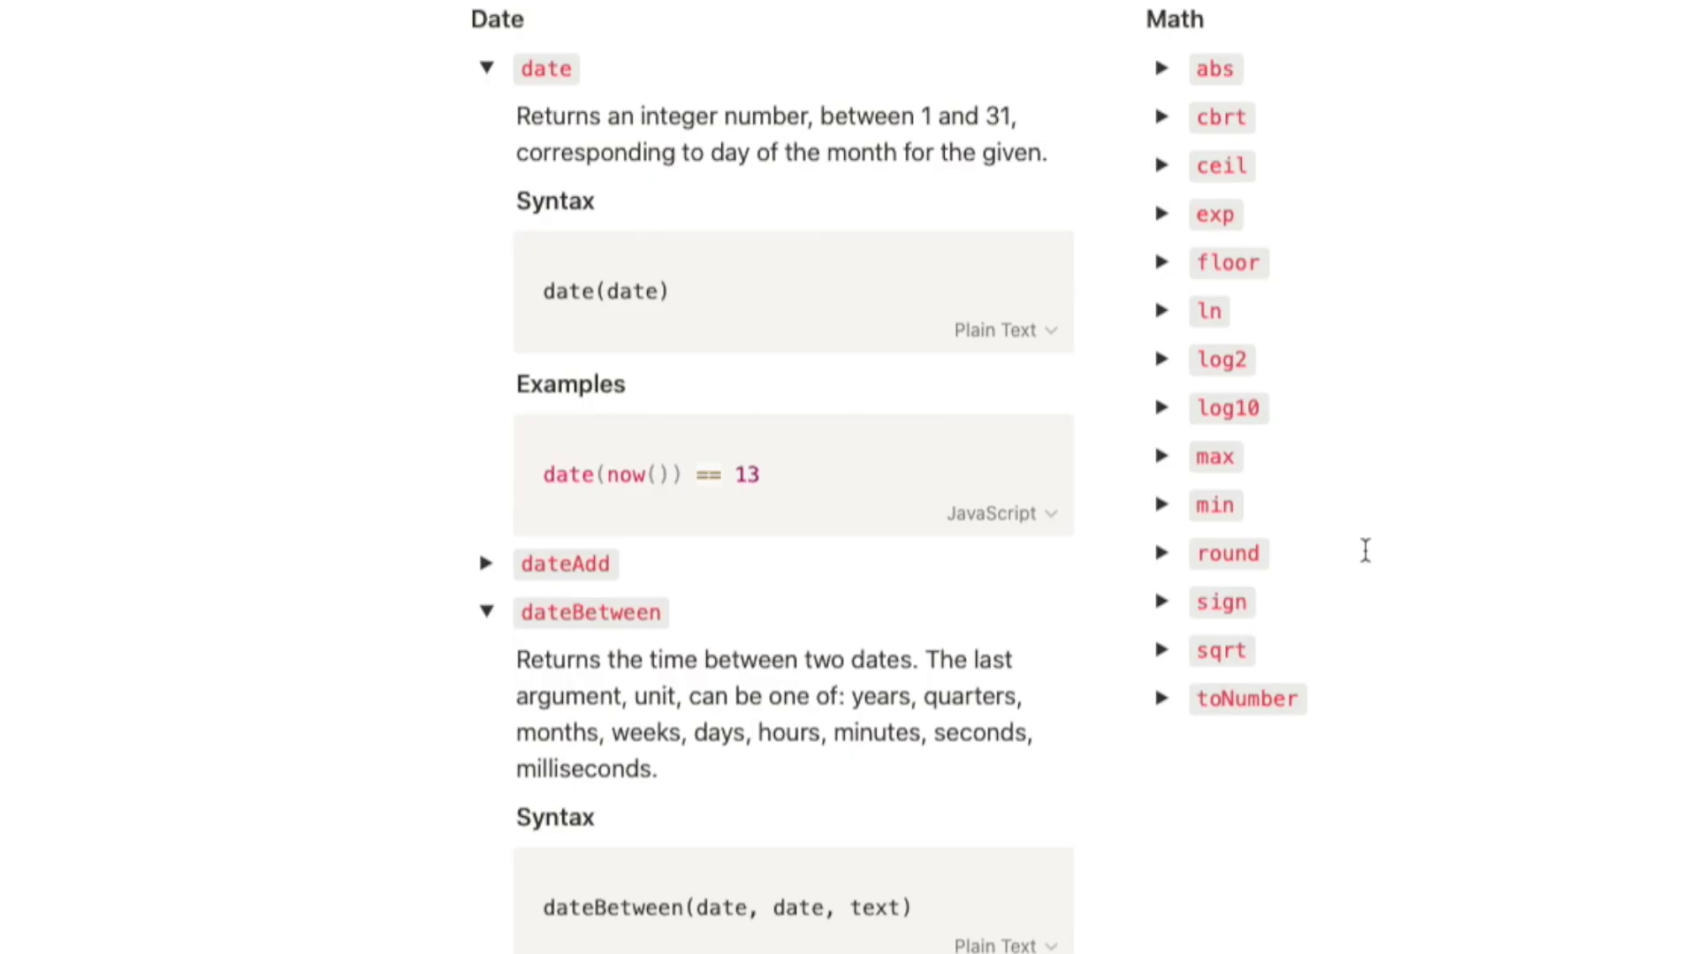
{"action": "scroll", "coordinate": [1365, 550], "scroll_direction": "down", "scroll_amount": 2}
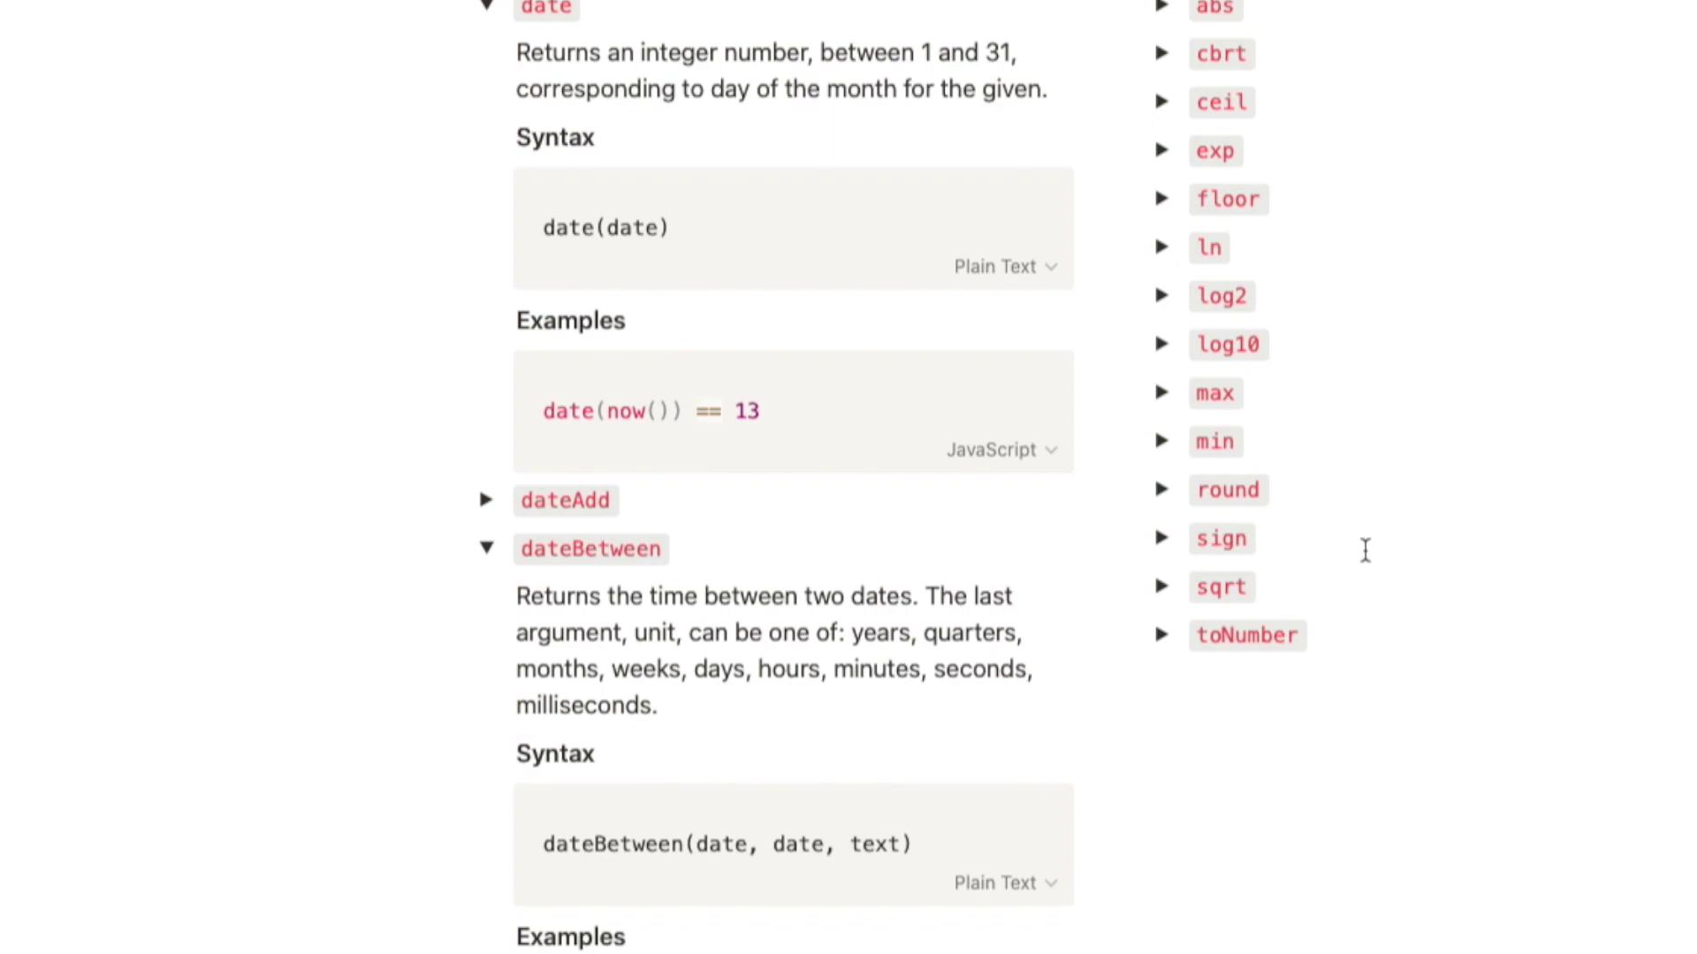
{"action": "scroll", "coordinate": [1365, 550], "scroll_direction": "down", "scroll_amount": 6}
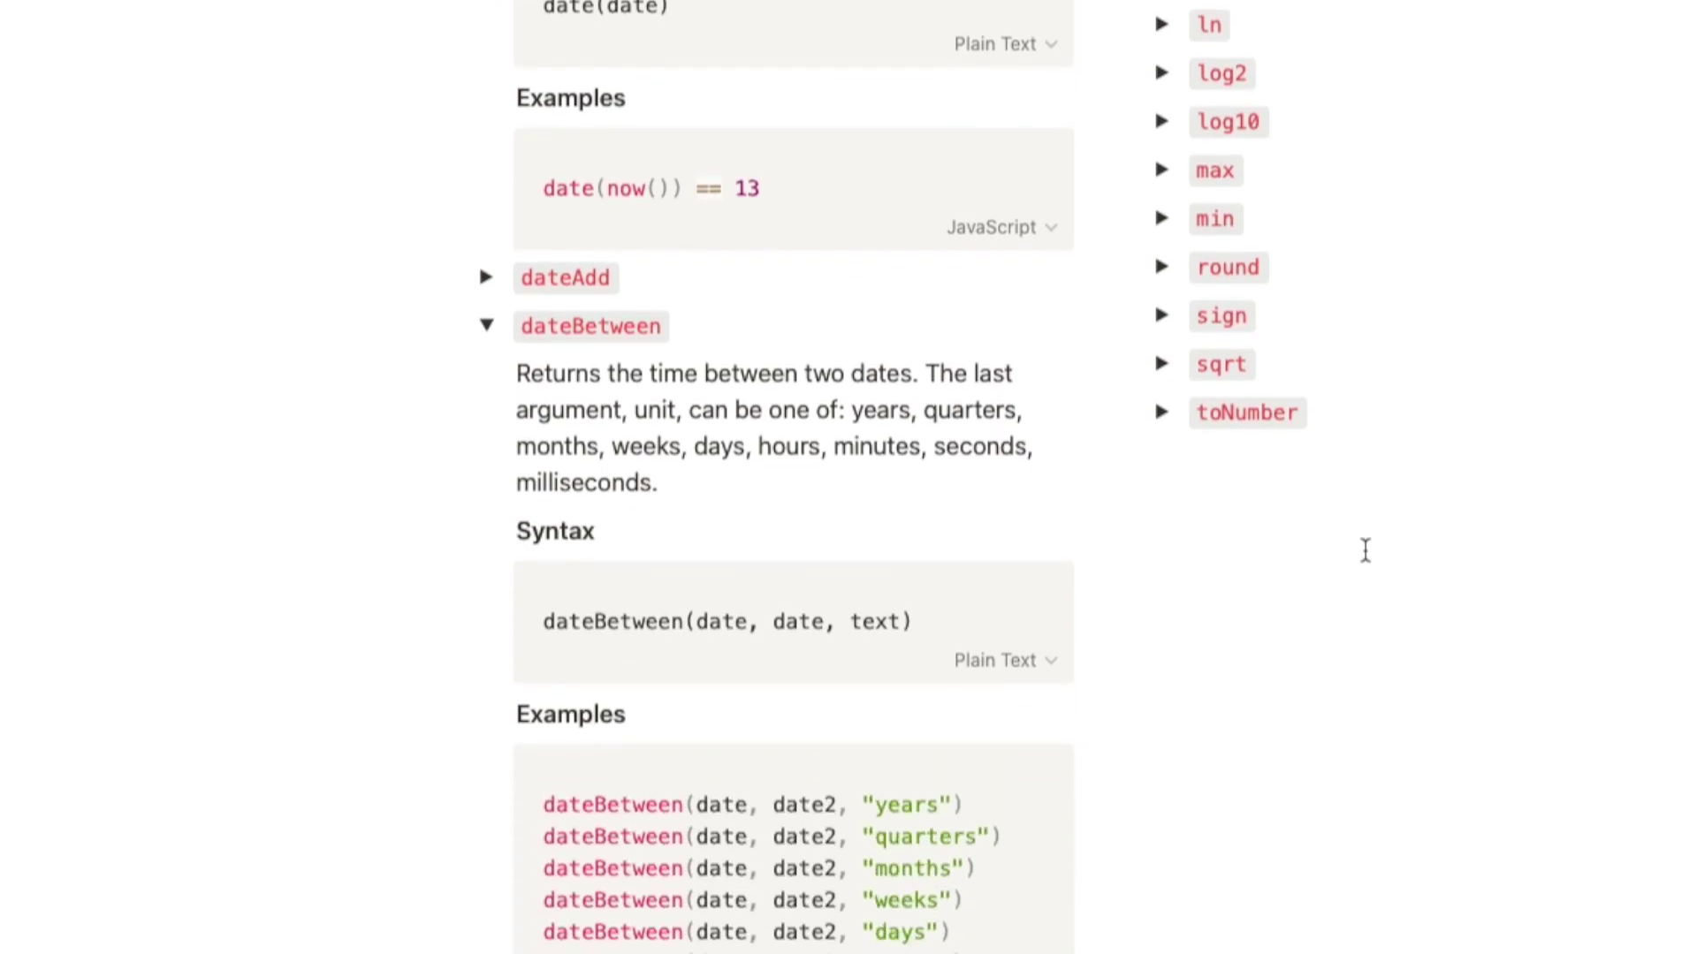
{"action": "scroll", "coordinate": [1365, 549], "scroll_direction": "down", "scroll_amount": 5}
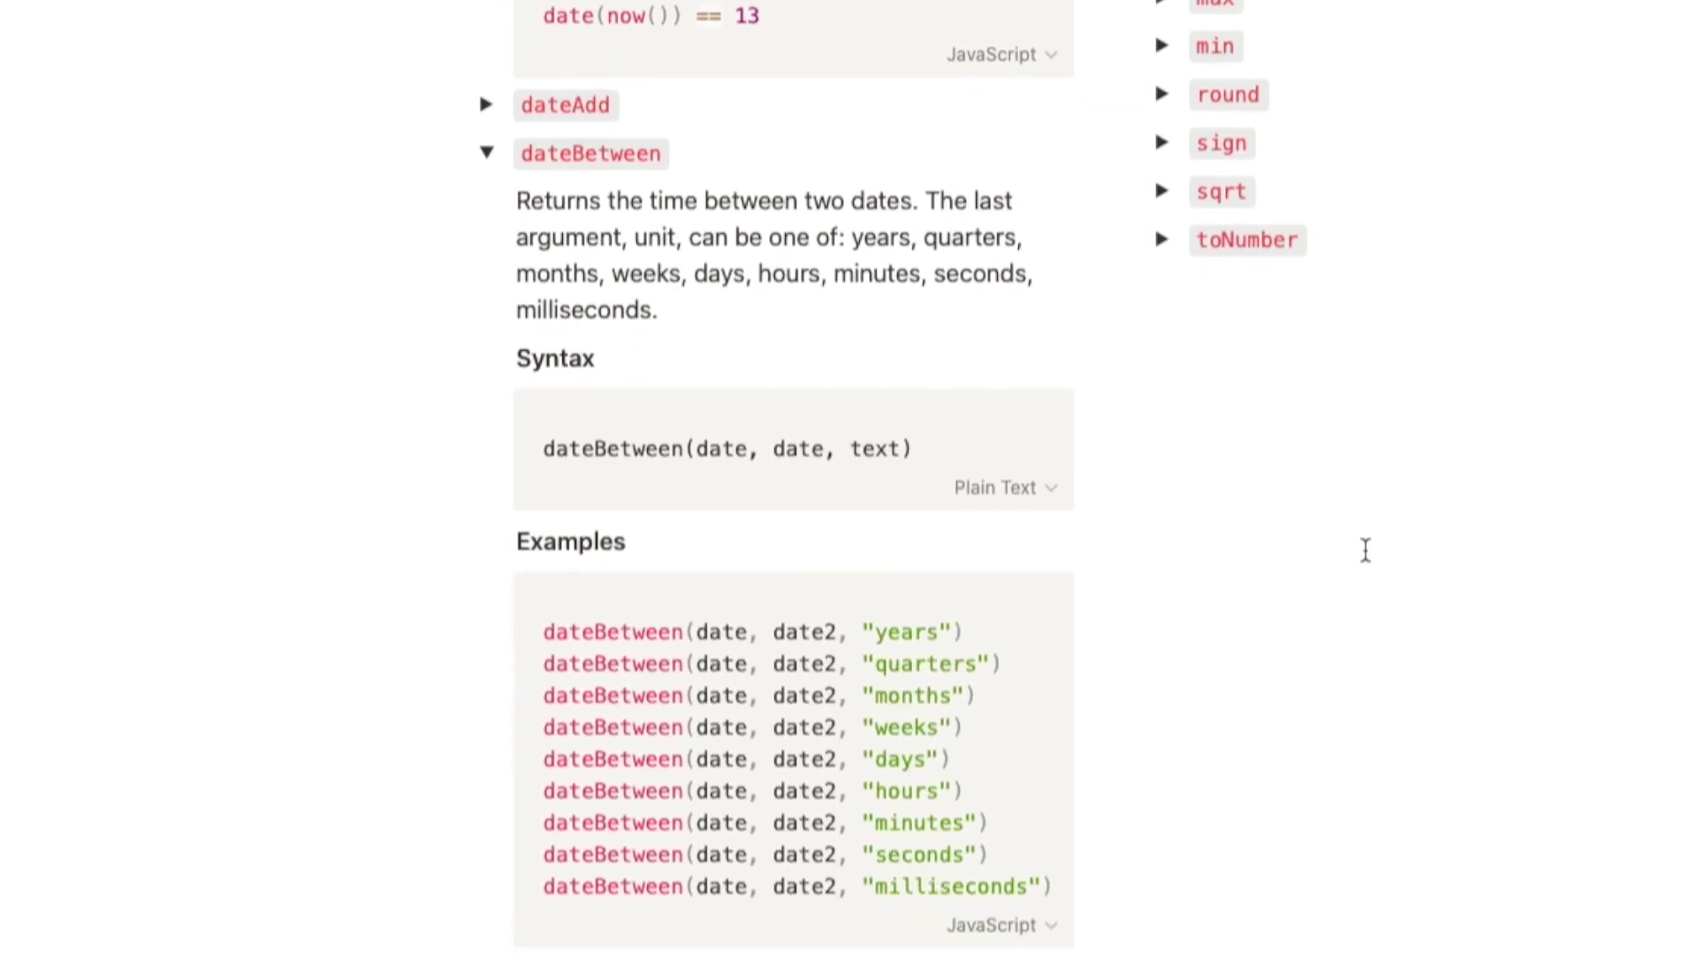
{"action": "scroll", "coordinate": [1365, 550], "scroll_direction": "down", "scroll_amount": 3}
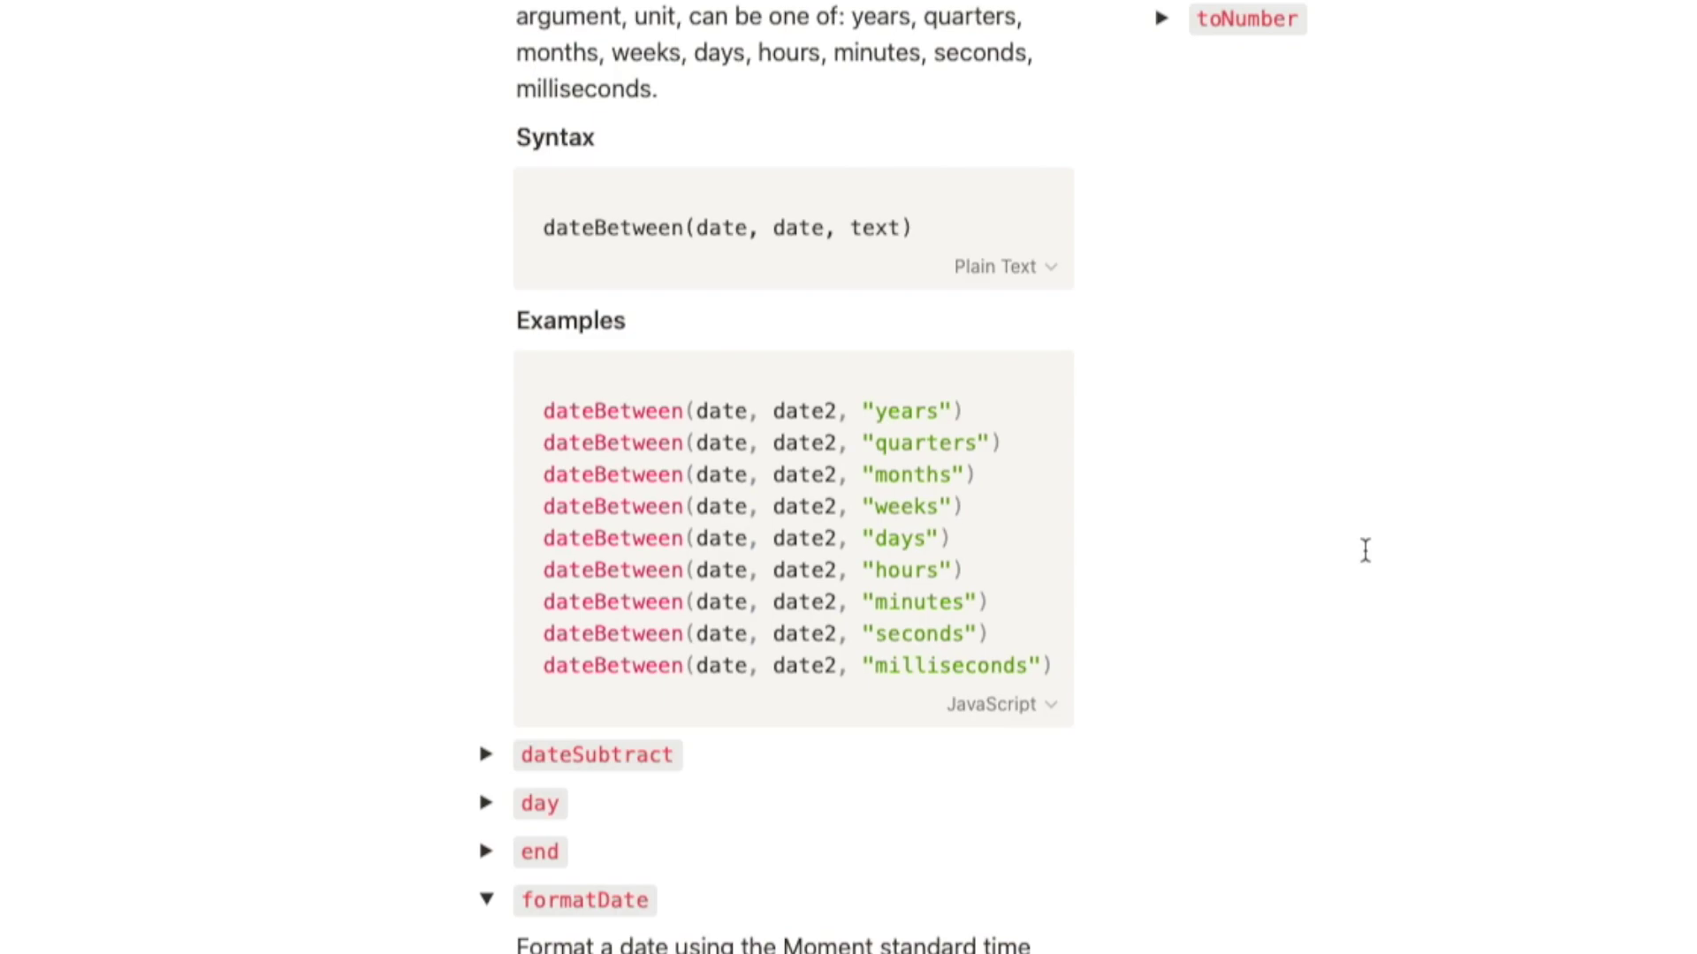
{"action": "scroll", "coordinate": [1366, 550], "scroll_direction": "down", "scroll_amount": 10}
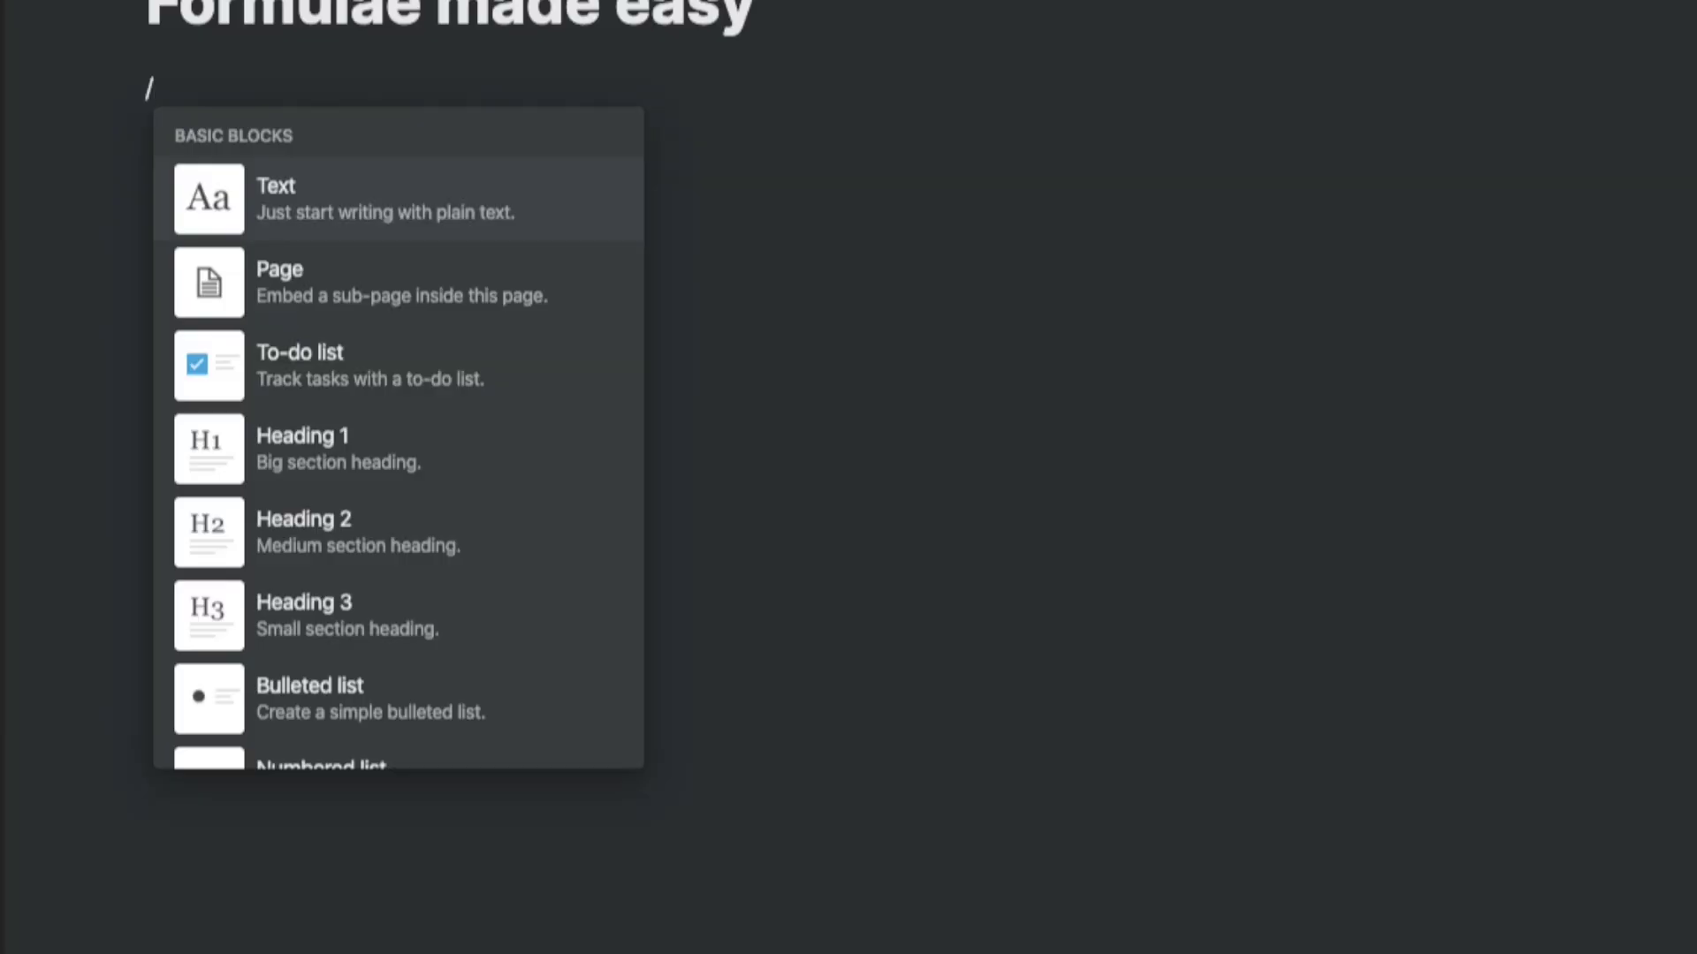
Insert an inline table and rename its Name column to Task
{"action": "scroll", "coordinate": [305, 380], "scroll_direction": "down", "scroll_amount": 7}
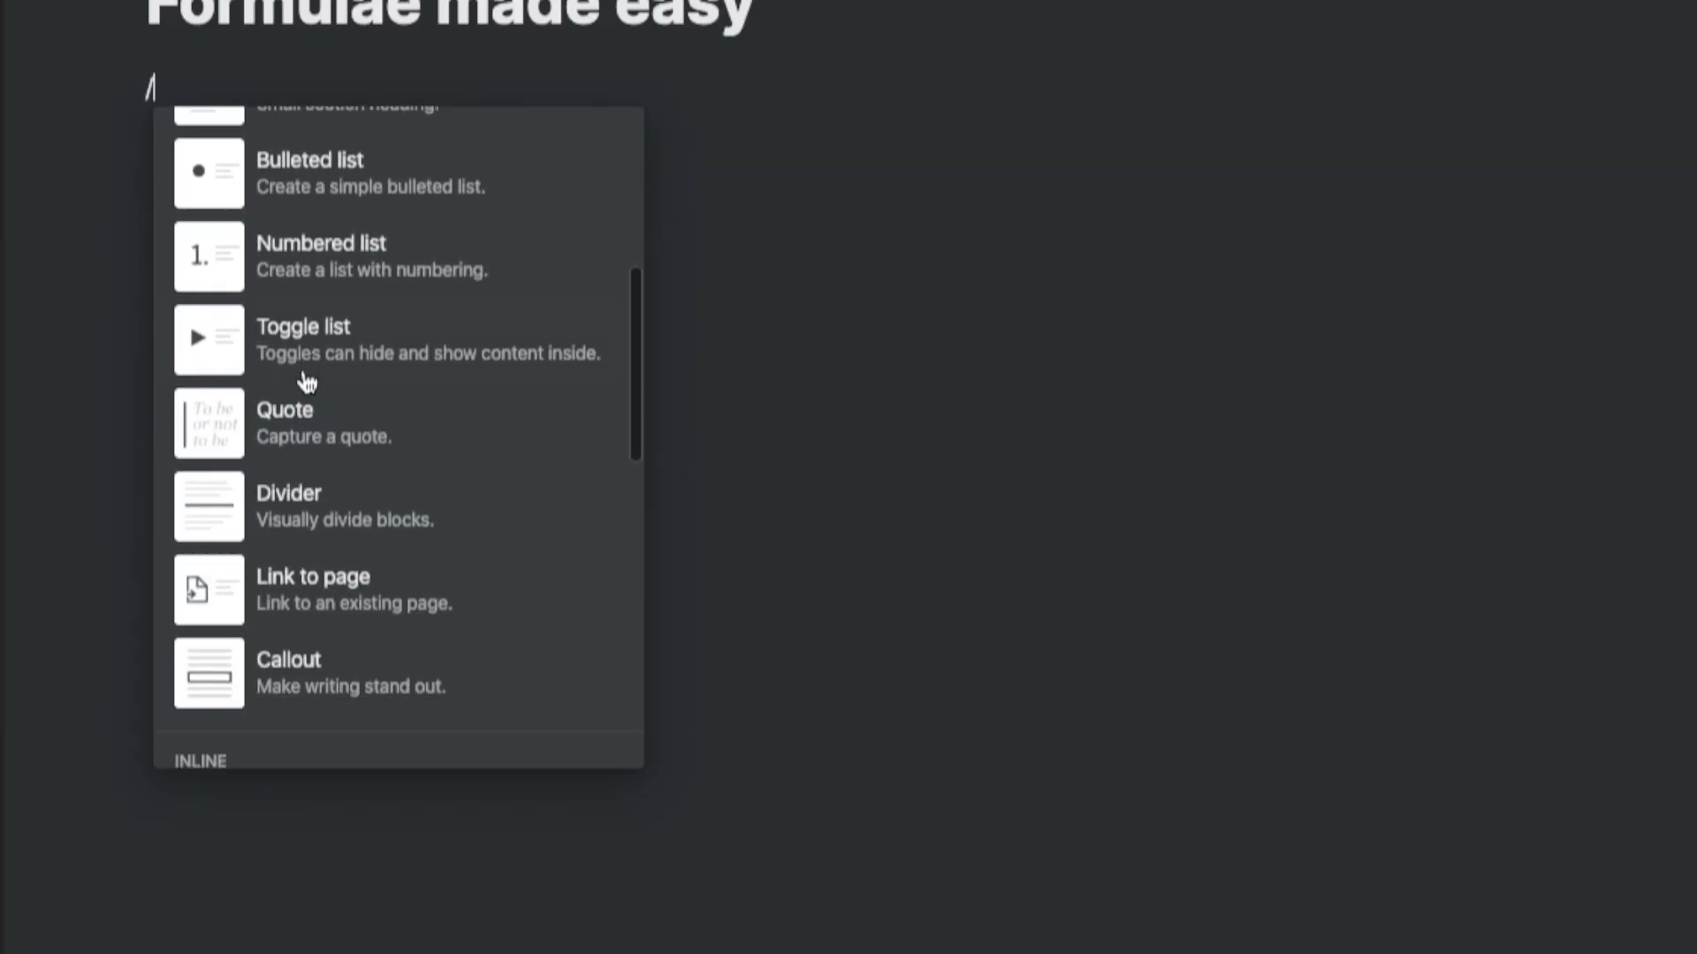
{"action": "scroll", "coordinate": [305, 380], "scroll_direction": "down", "scroll_amount": 7}
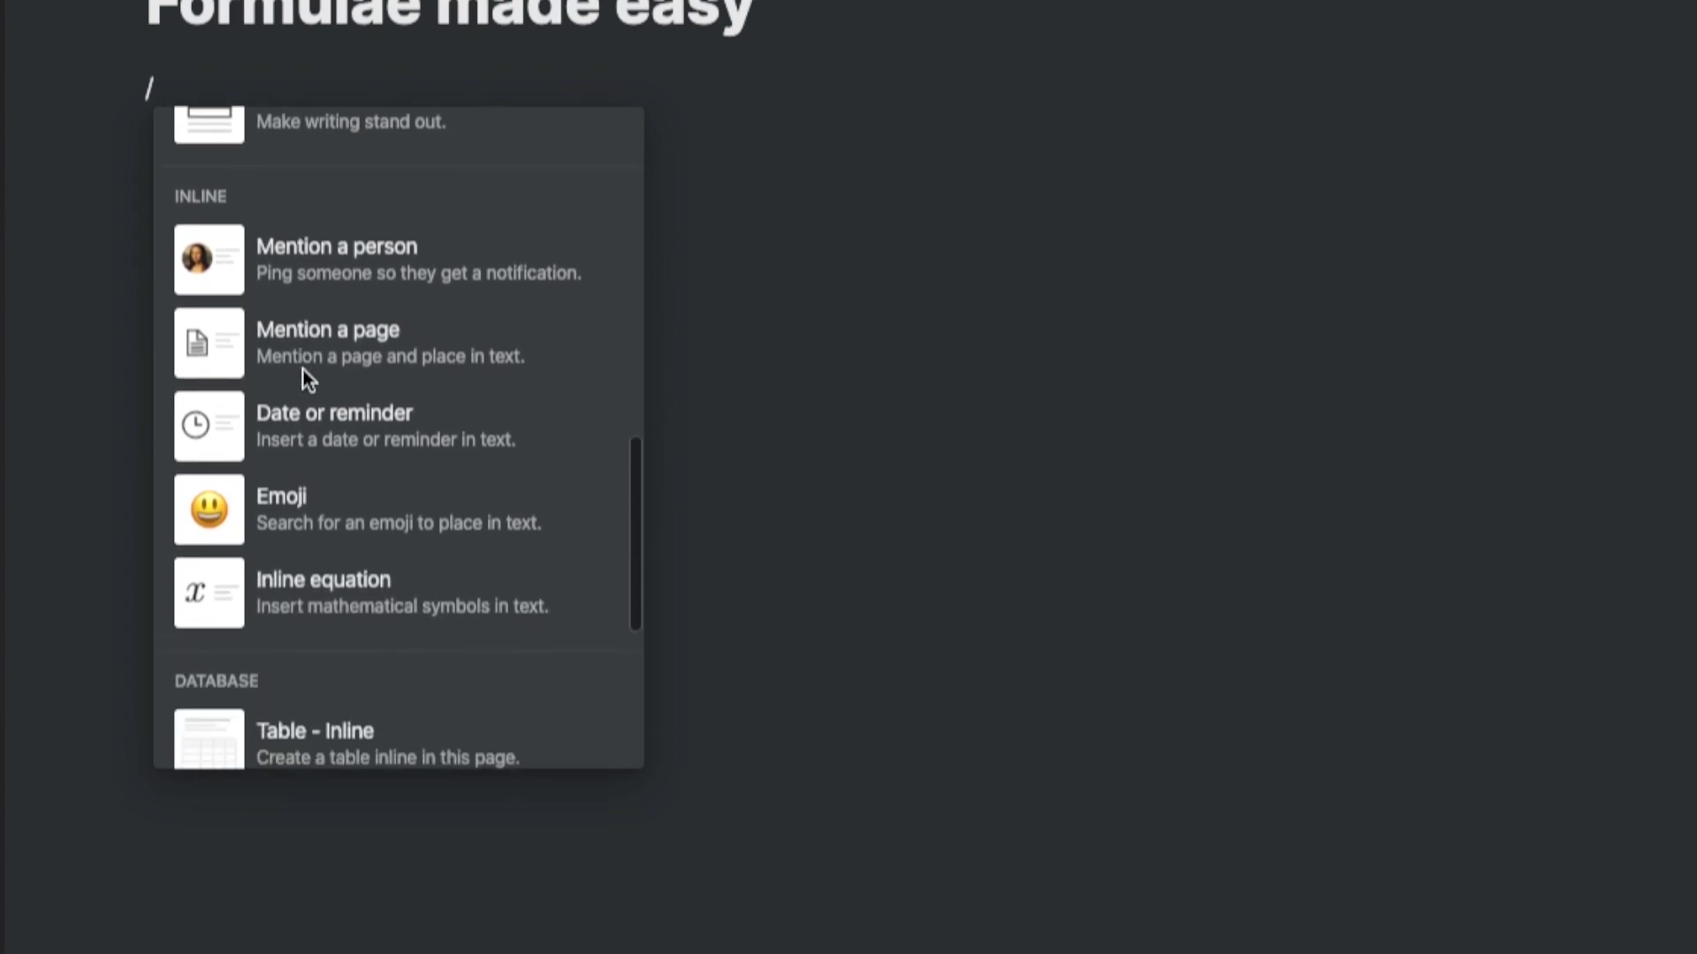
{"action": "scroll", "coordinate": [305, 371], "scroll_direction": "down", "scroll_amount": 3}
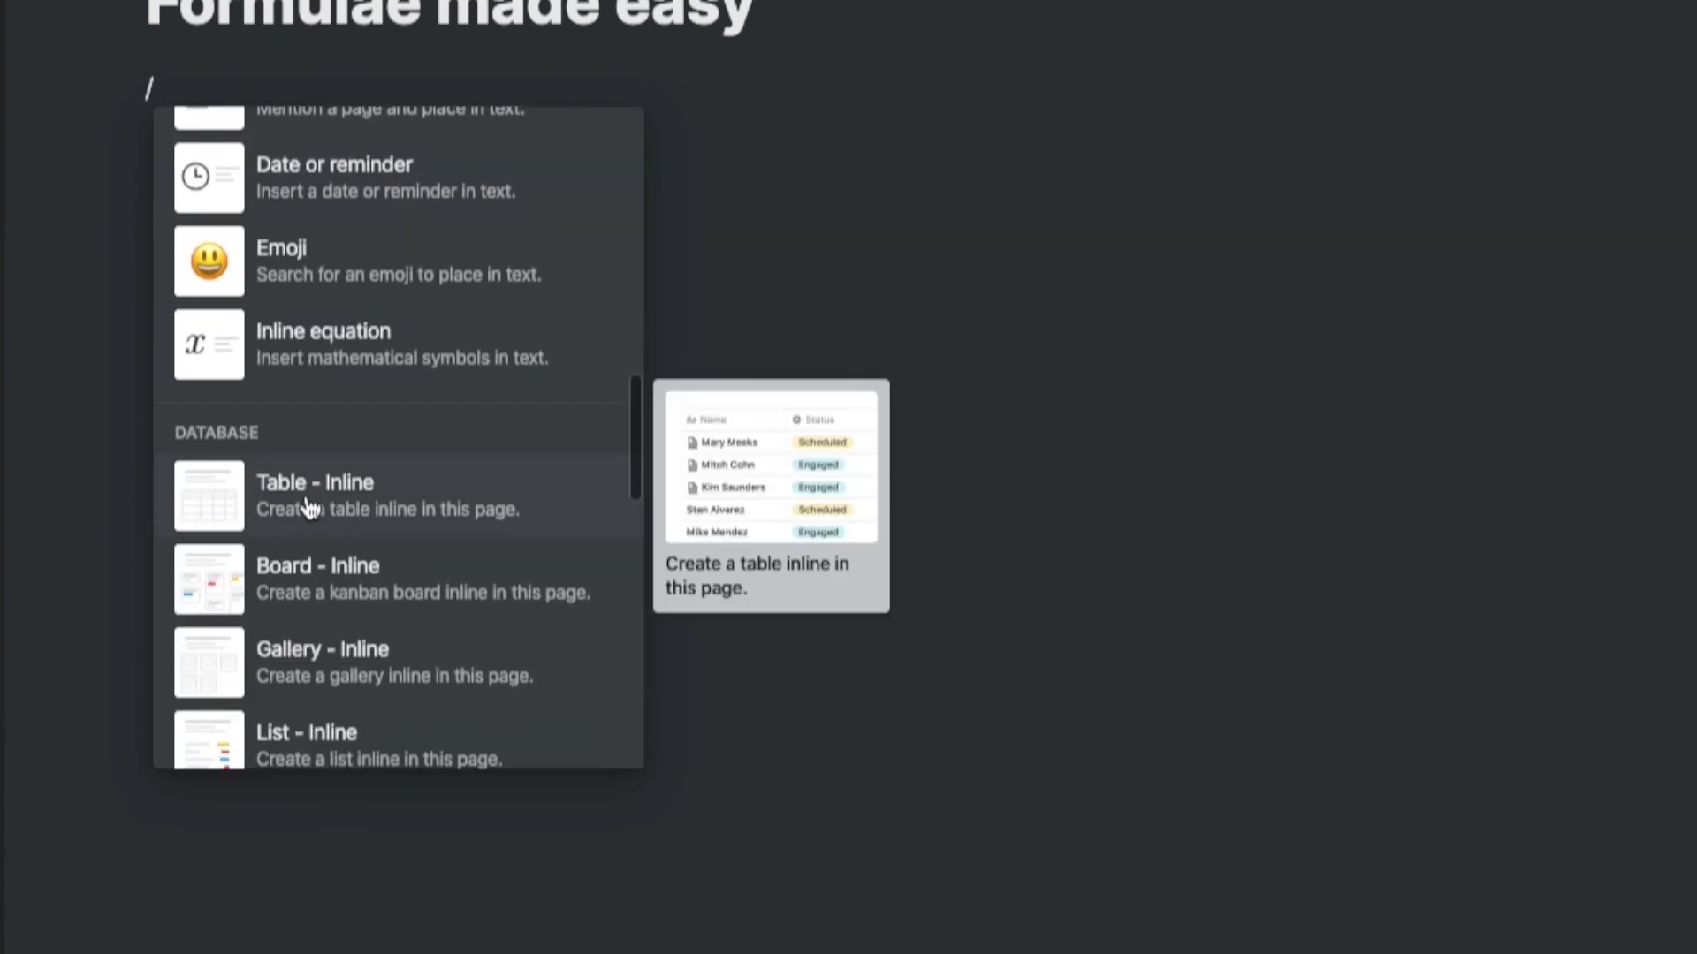
{"action": "left_click", "coordinate": [306, 495]}
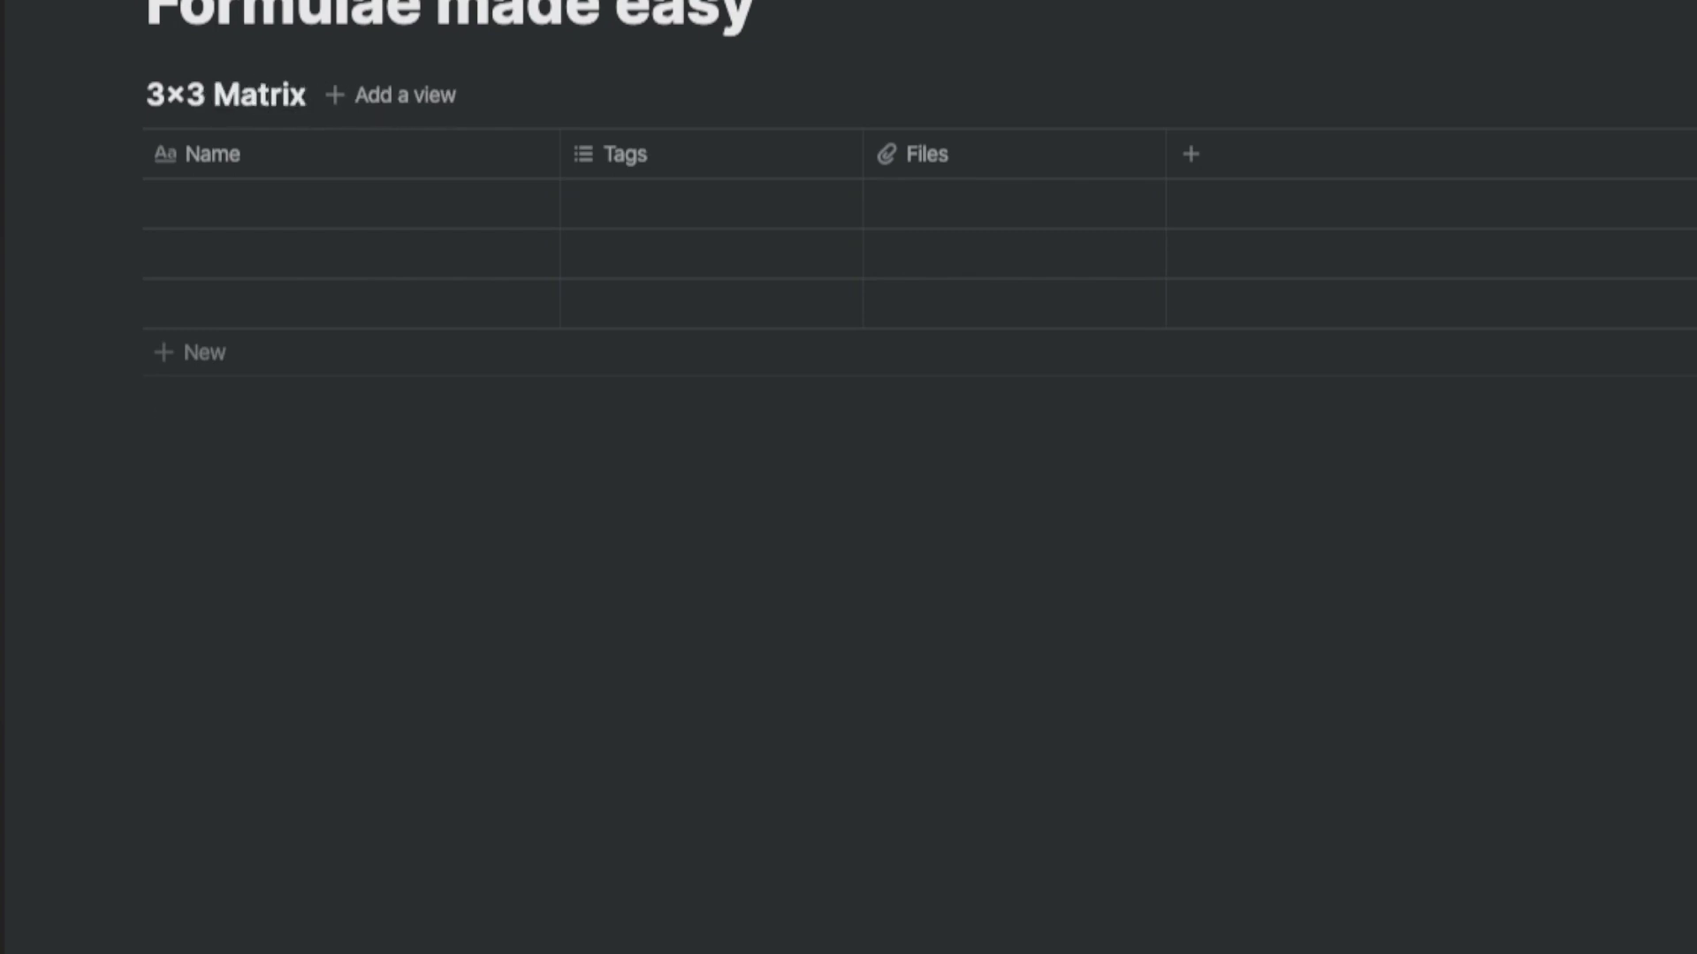
{"action": "left_click", "coordinate": [237, 161]}
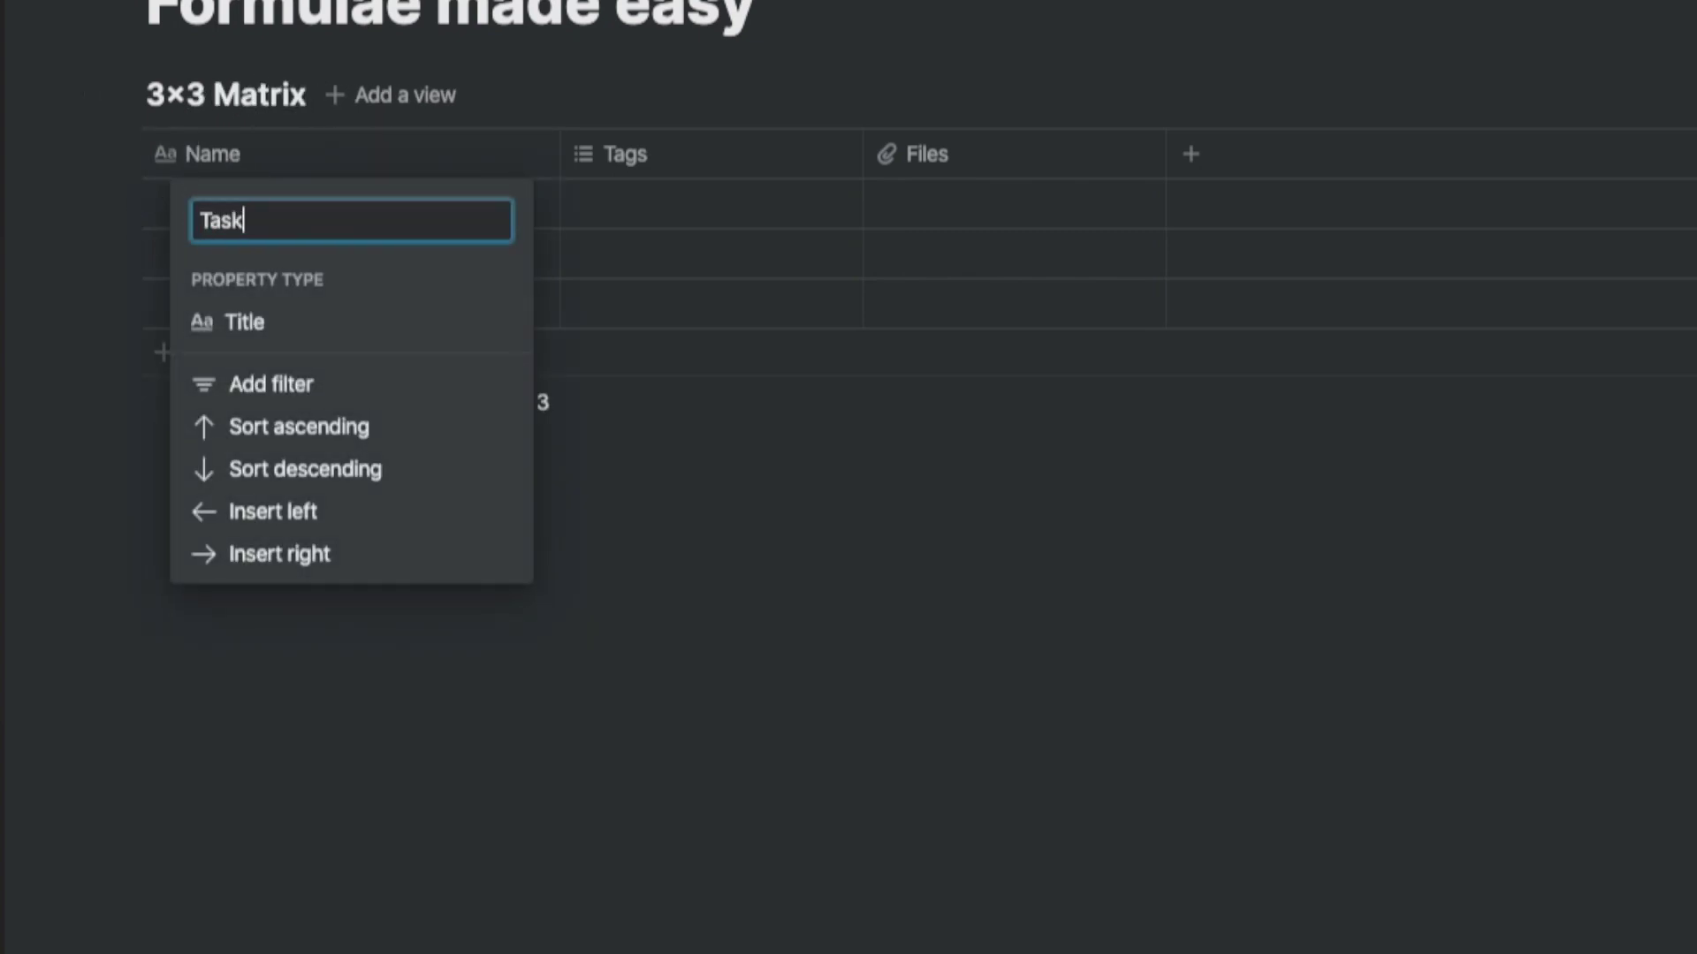
{"action": "left_click", "coordinate": [591, 100]}
Enter Task 1 through Task 4 in the Task column
{"action": "left_click", "coordinate": [349, 204]}
{"action": "type", "text": "Task 1"}
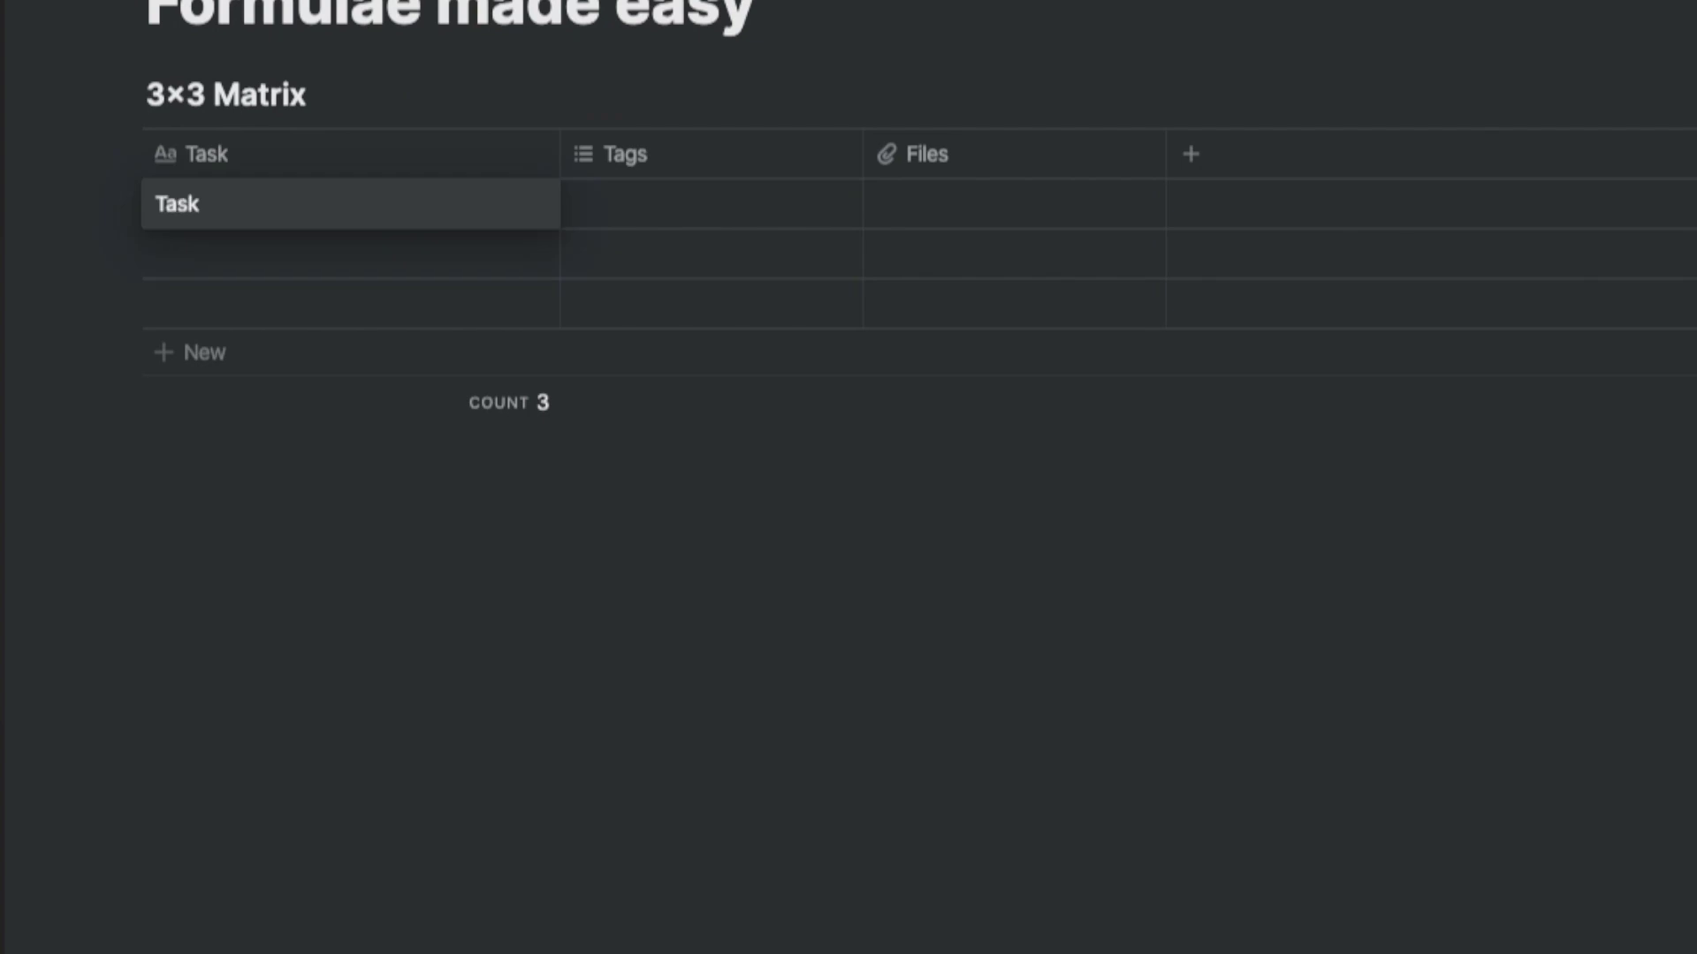
{"action": "key", "text": "Return"}
{"action": "type", "text": "Task 2"}
{"action": "key", "text": "Return"}
{"action": "type", "text": "Task 3"}
{"action": "key", "text": "Return"}
{"action": "type", "text": "Task 4"}
Add rows Task 5 through Task 8
{"action": "left_click", "coordinate": [256, 405]}
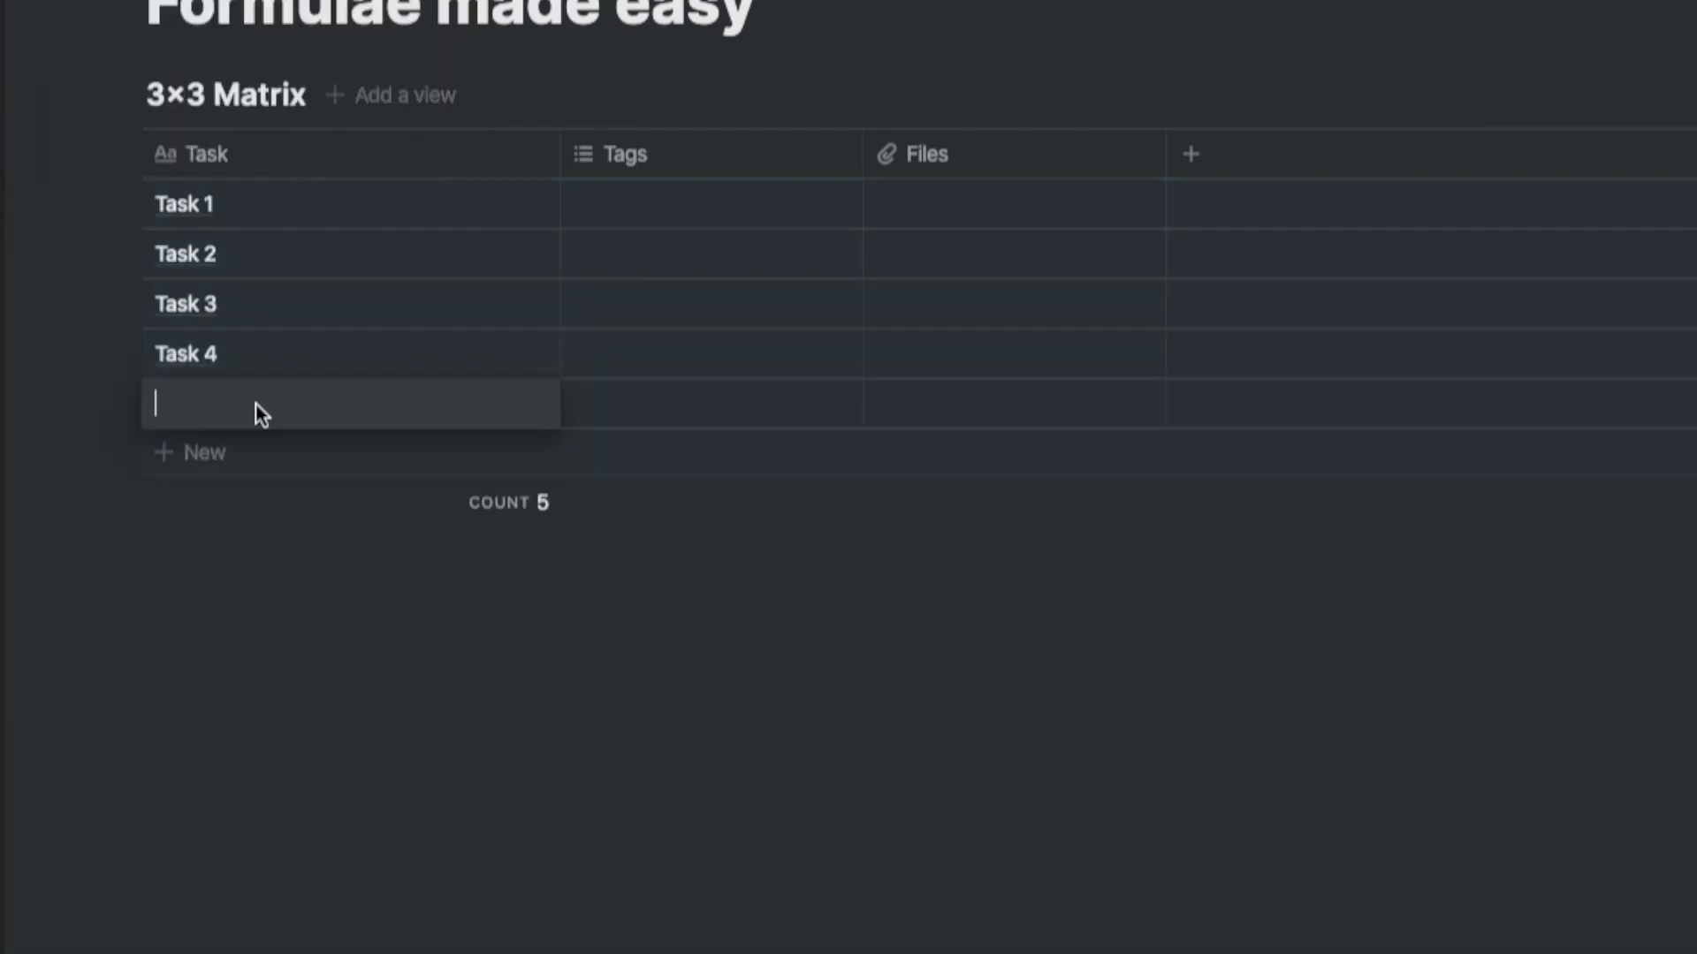
{"action": "type", "text": "Task 5"}
{"action": "left_click", "coordinate": [230, 458]}
{"action": "type", "text": "Task 6"}
{"action": "left_click", "coordinate": [252, 504]}
{"action": "type", "text": "Task 7"}
{"action": "left_click", "coordinate": [232, 552]}
{"action": "type", "text": "Task"}
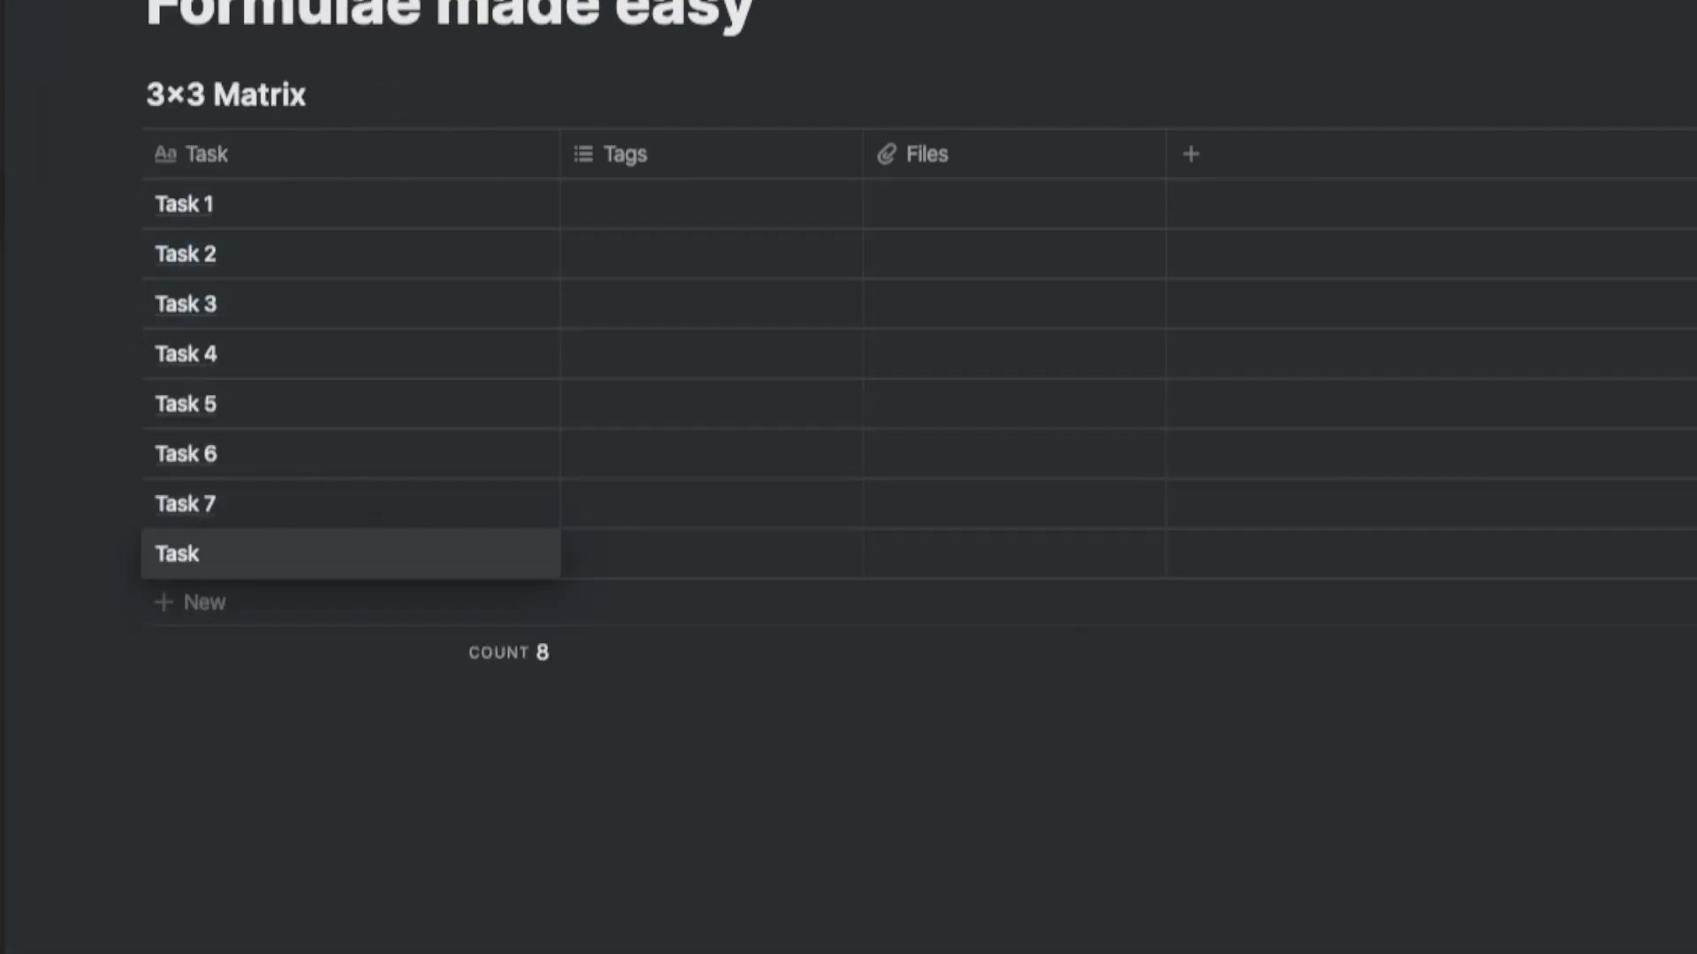
{"action": "type", "text": " 8"}
{"action": "left_click", "coordinate": [623, 155]}
Rename Tags to Important and Files to Urgent, both as checkbox columns
{"action": "type", "text": "Important"}
{"action": "left_click", "coordinate": [856, 314]}
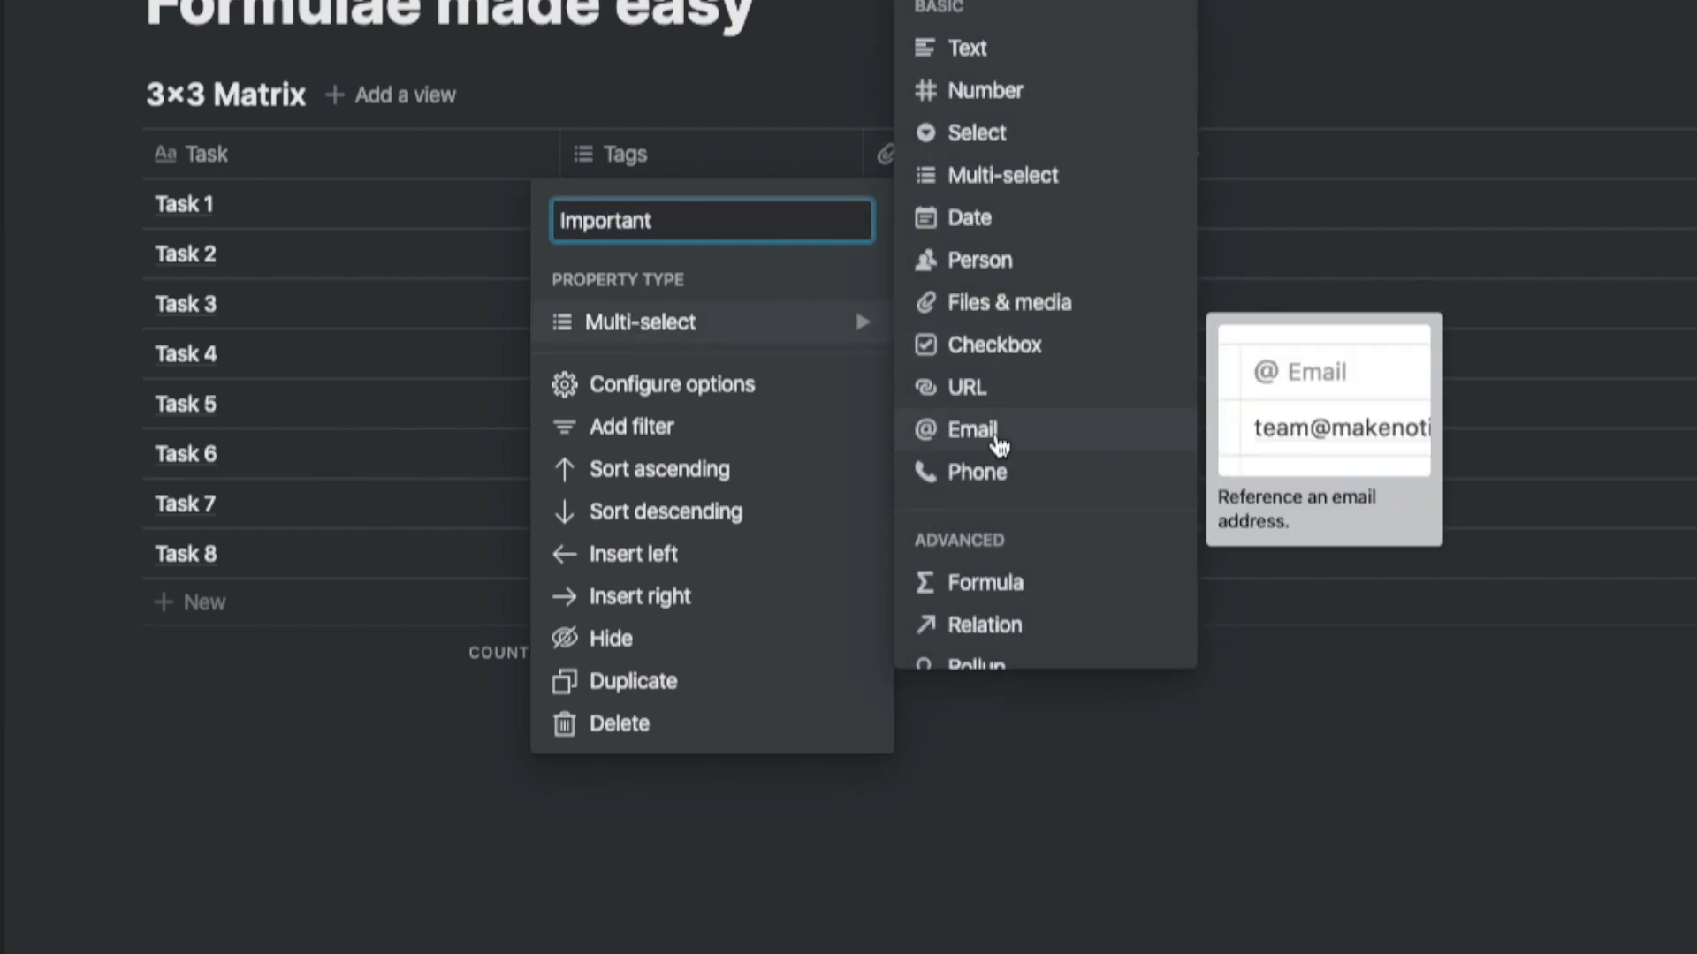
{"action": "left_click", "coordinate": [973, 341]}
{"action": "left_click", "coordinate": [923, 164]}
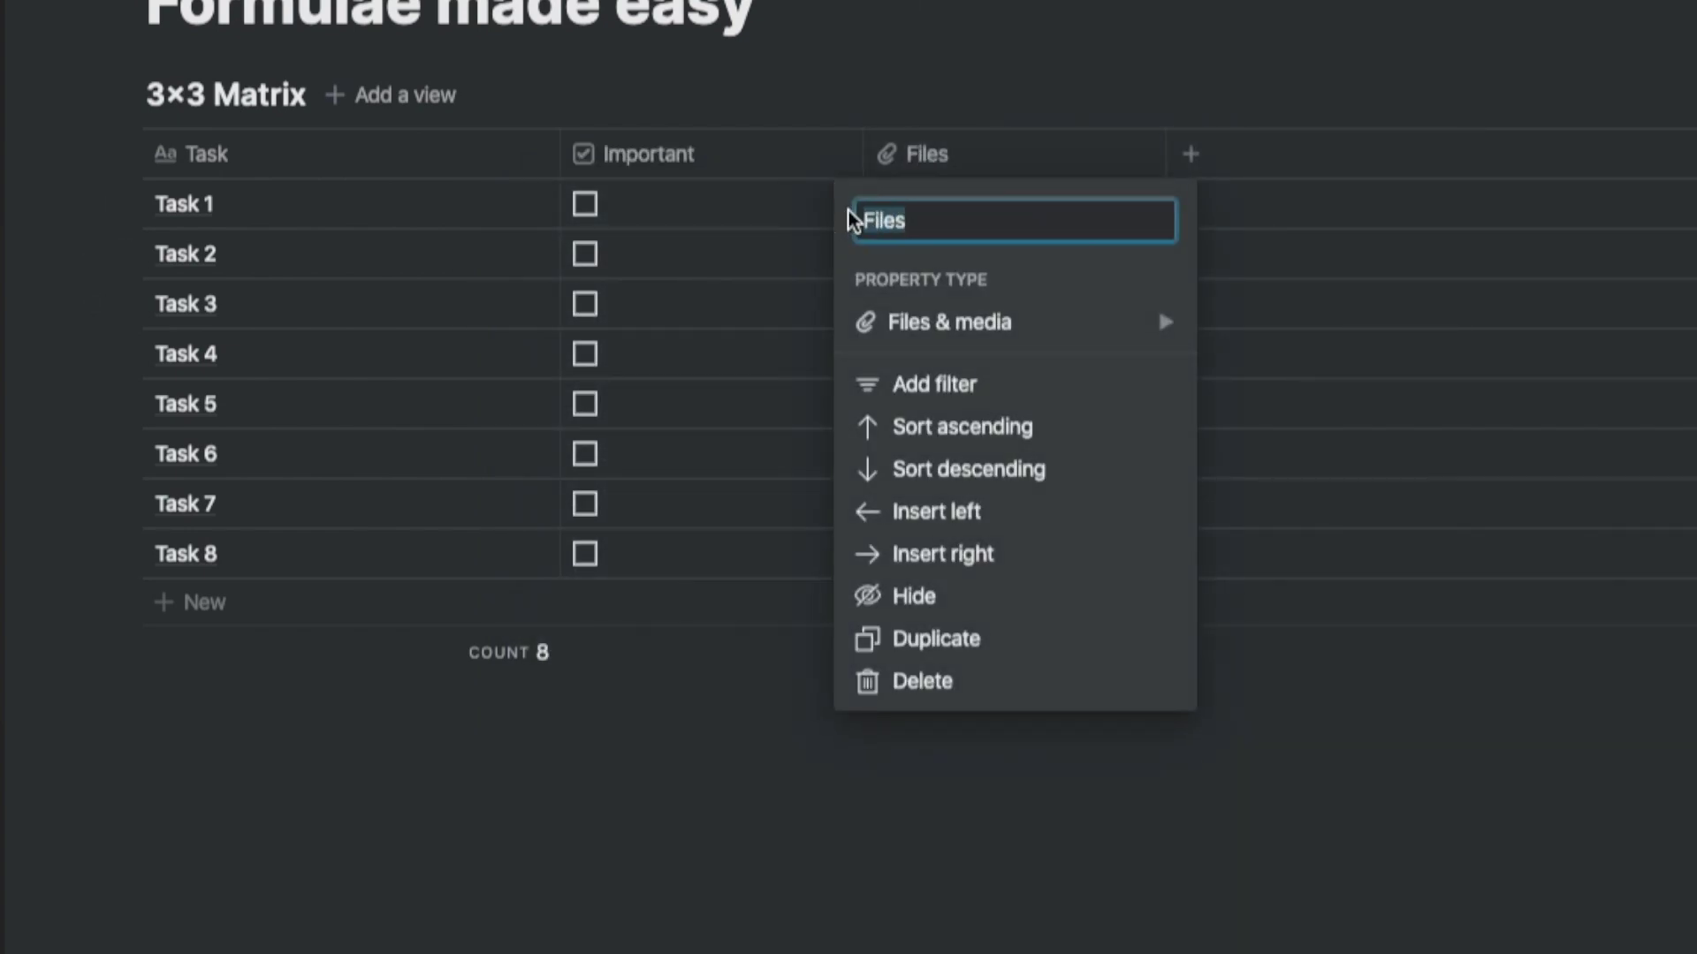
{"action": "type", "text": "Urgent"}
{"action": "left_click", "coordinate": [972, 322]}
{"action": "left_click", "coordinate": [1287, 582]}
{"action": "left_click", "coordinate": [958, 159]}
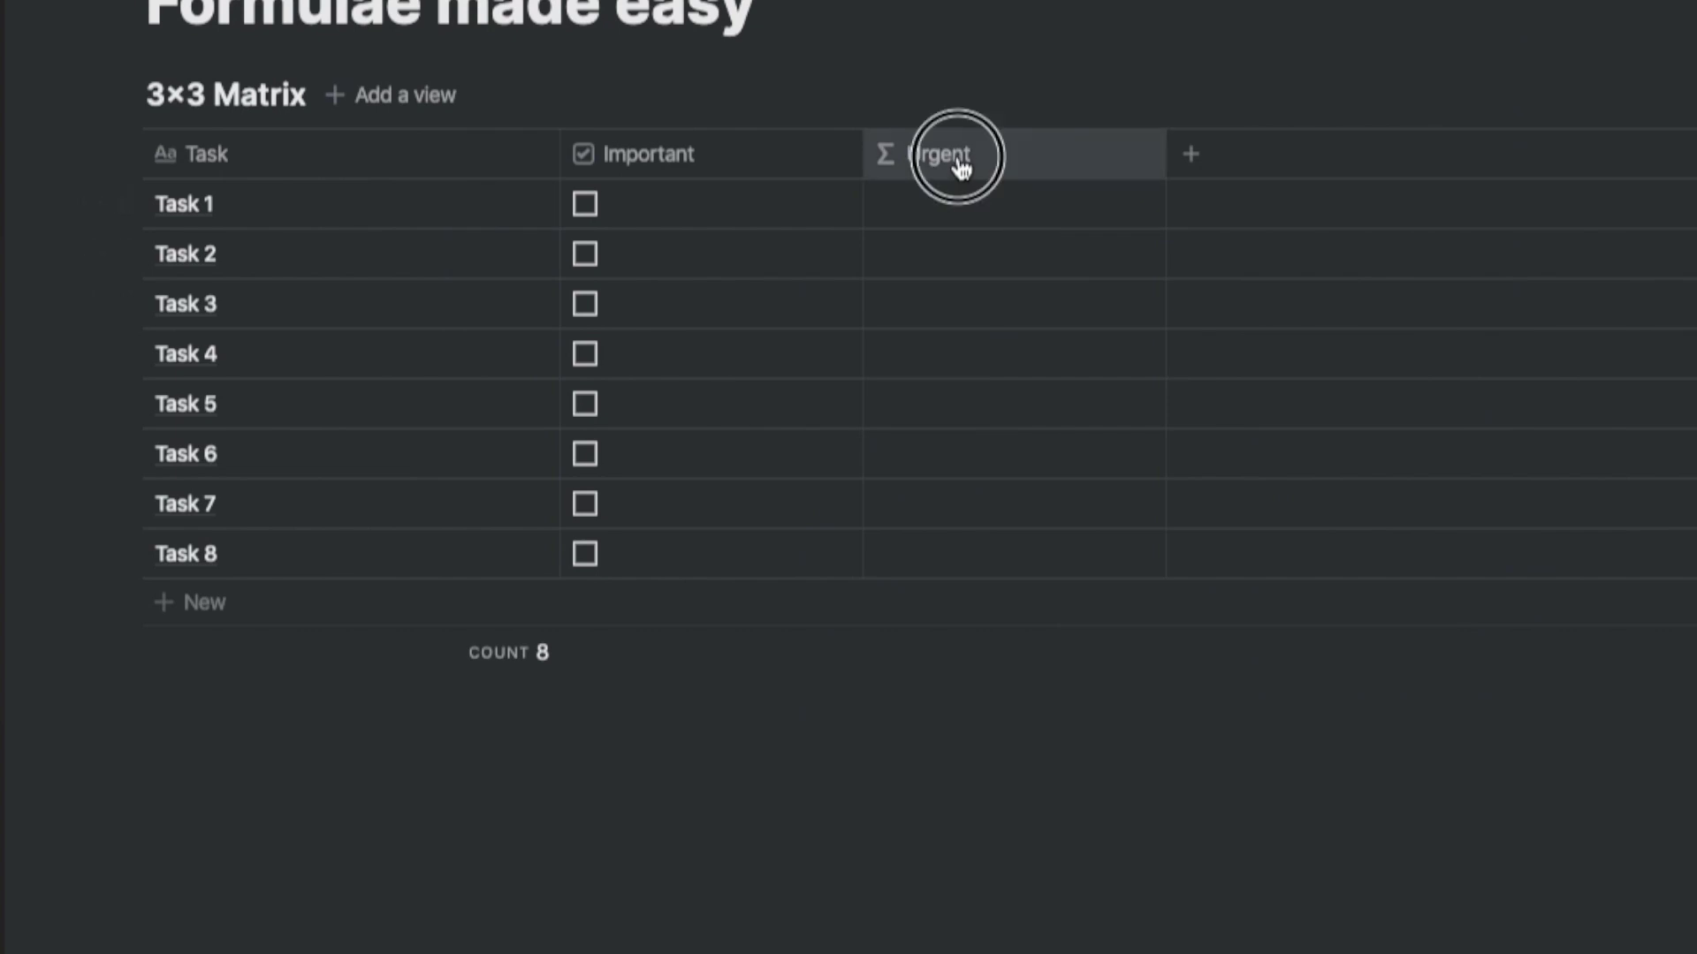
{"action": "left_click", "coordinate": [973, 321]}
{"action": "left_click", "coordinate": [1290, 404]}
Narrow the Important and Urgent columns and add an Effort checkbox column
{"action": "left_click_drag", "start_coordinate": [1167, 154], "coordinate": [1022, 159]}
{"action": "left_click_drag", "start_coordinate": [864, 155], "coordinate": [747, 146]}
{"action": "left_click", "coordinate": [763, 144]}
{"action": "left_click", "coordinate": [942, 154]}
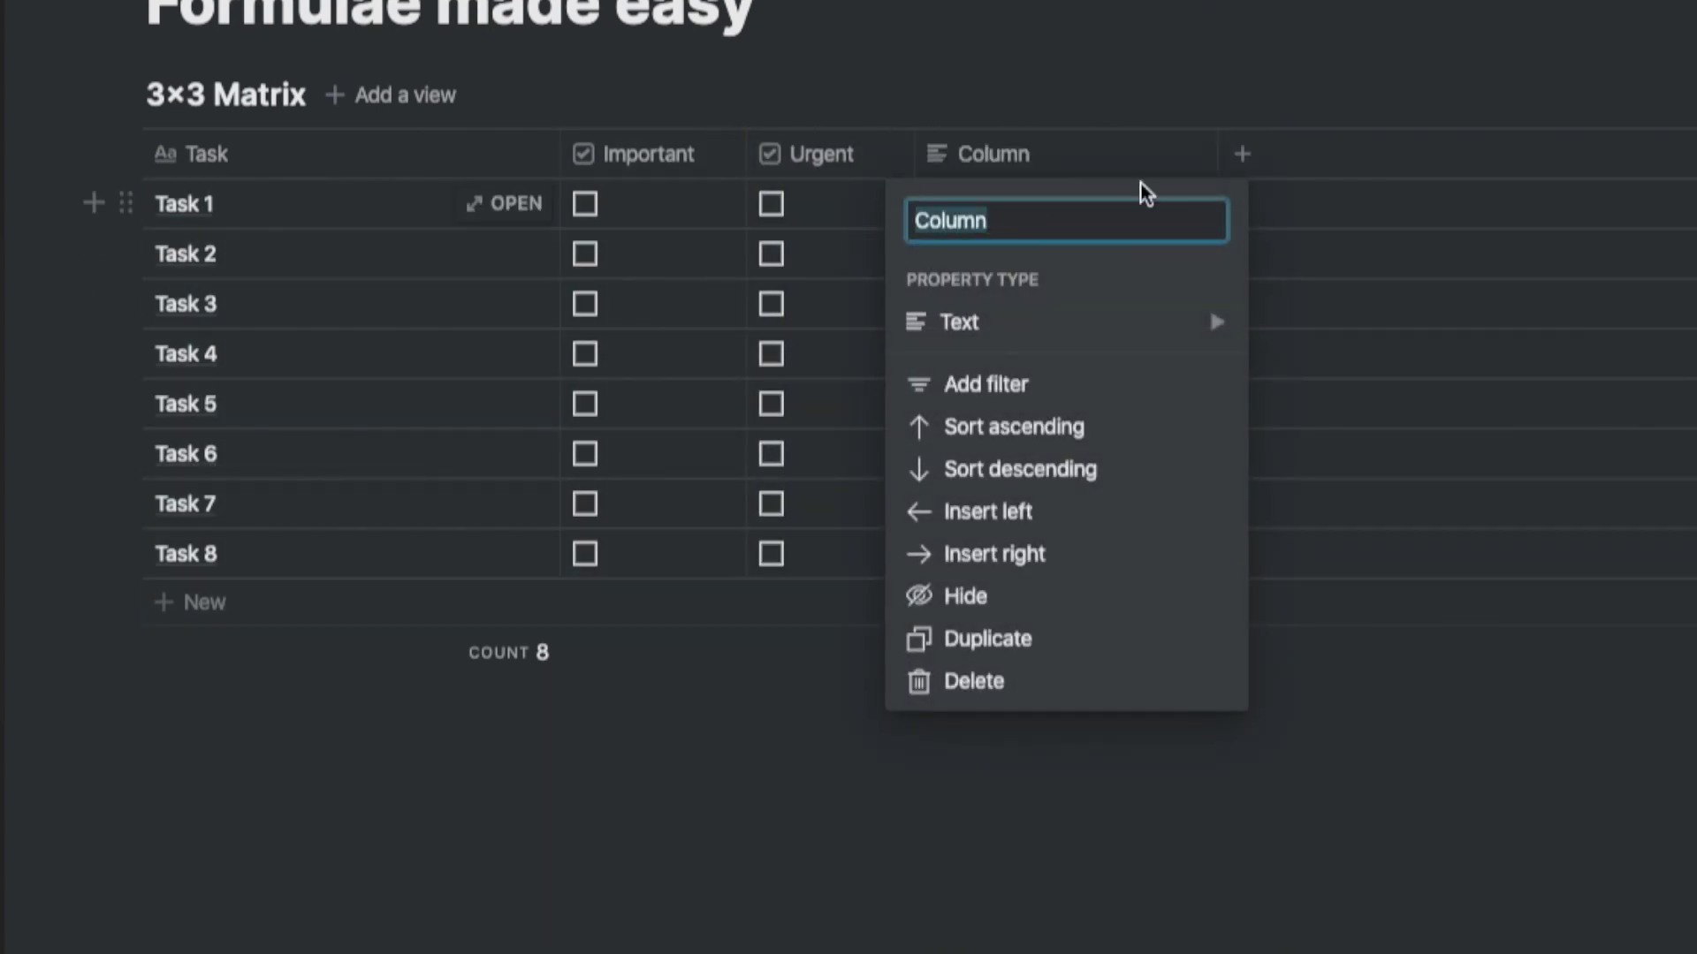
{"action": "type", "text": "Effort"}
{"action": "mouse_move", "coordinate": [1143, 327]}
{"action": "left_click", "coordinate": [1255, 303]}
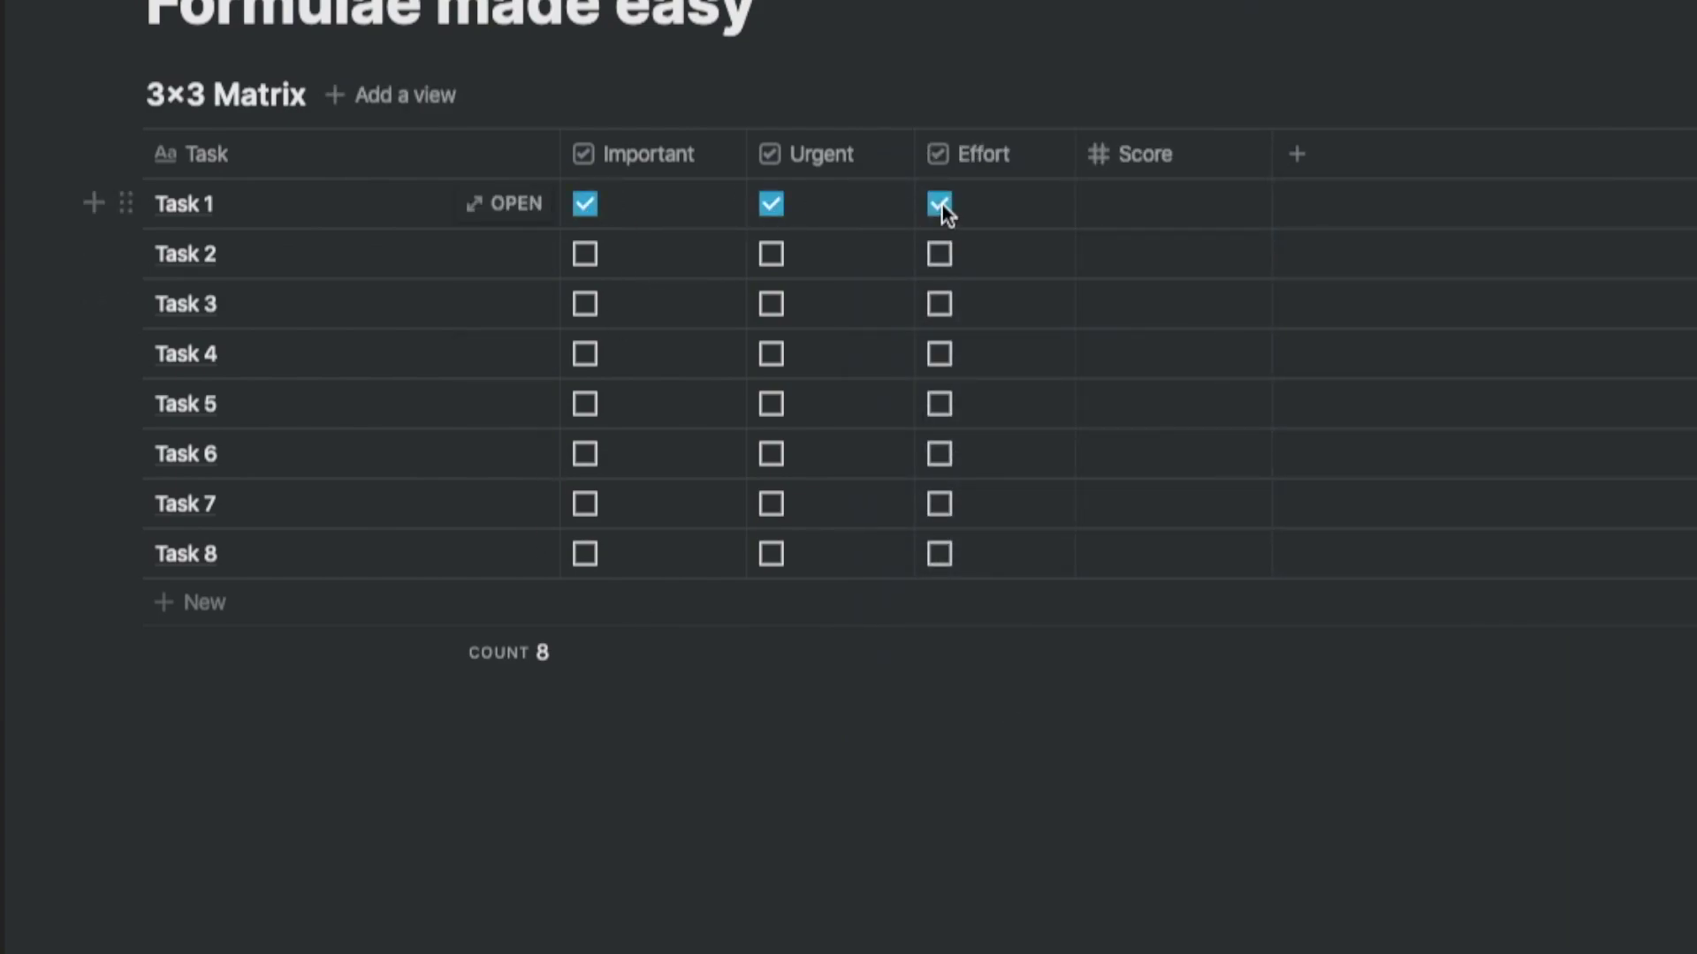
Tick Urgent for Task 2, Effort for Task 4 and Important for Task 5
{"action": "left_click", "coordinate": [771, 254]}
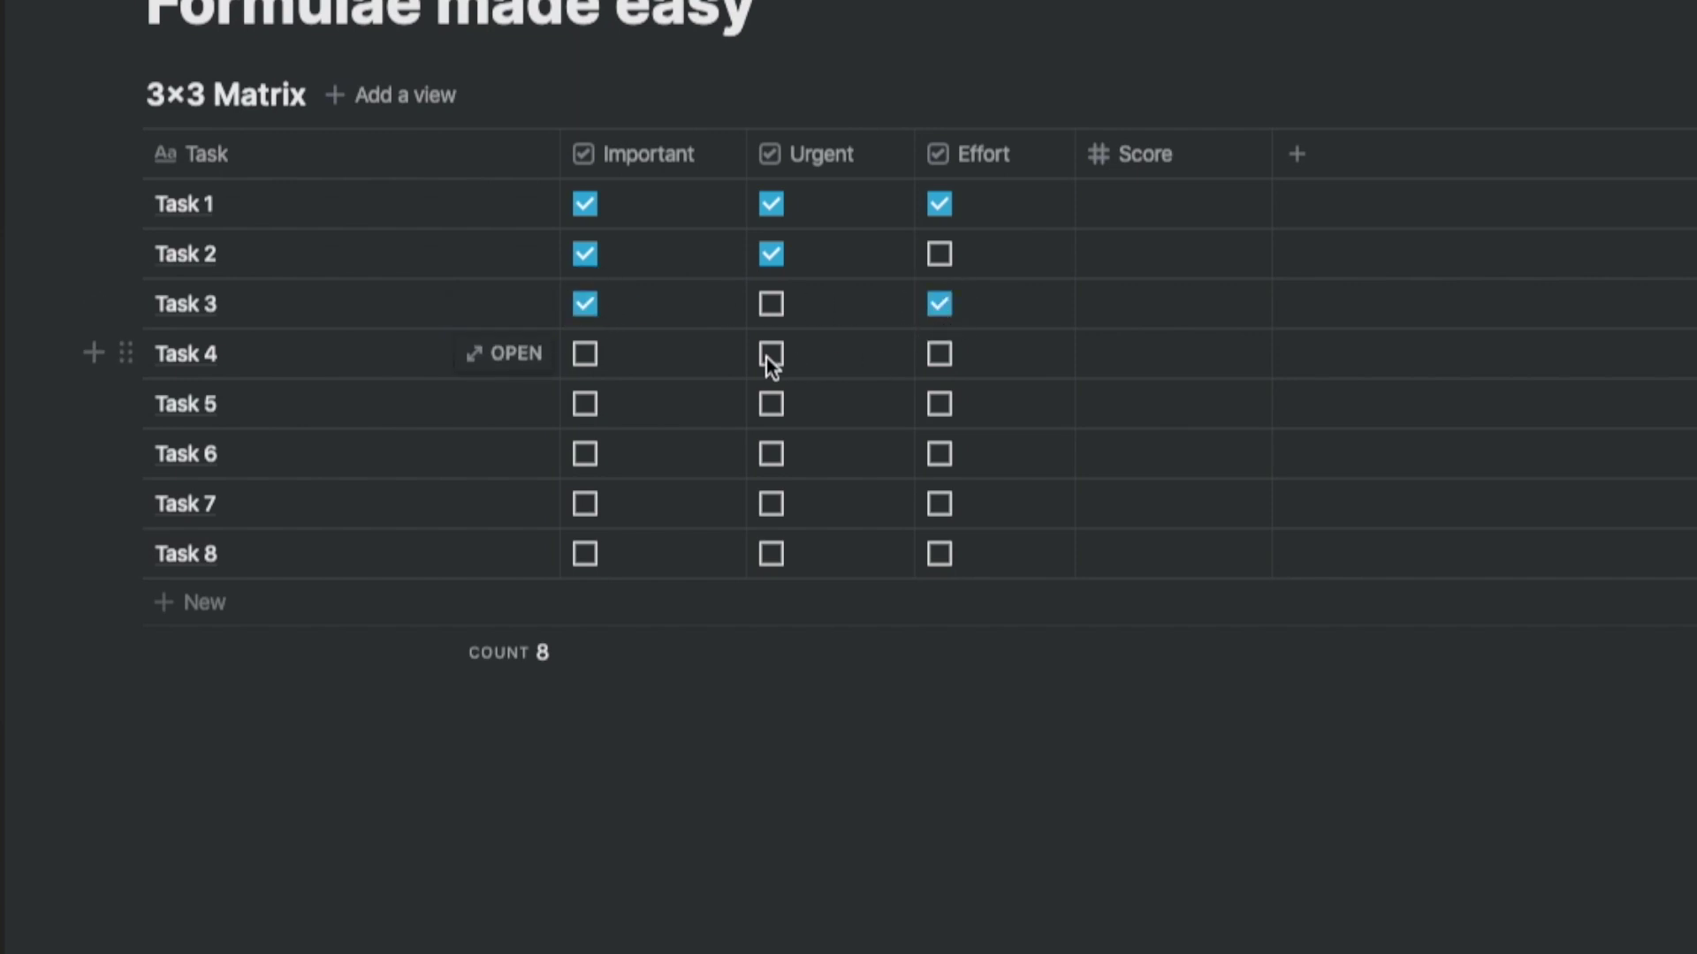
{"action": "left_click", "coordinate": [941, 356]}
{"action": "left_click", "coordinate": [619, 411]}
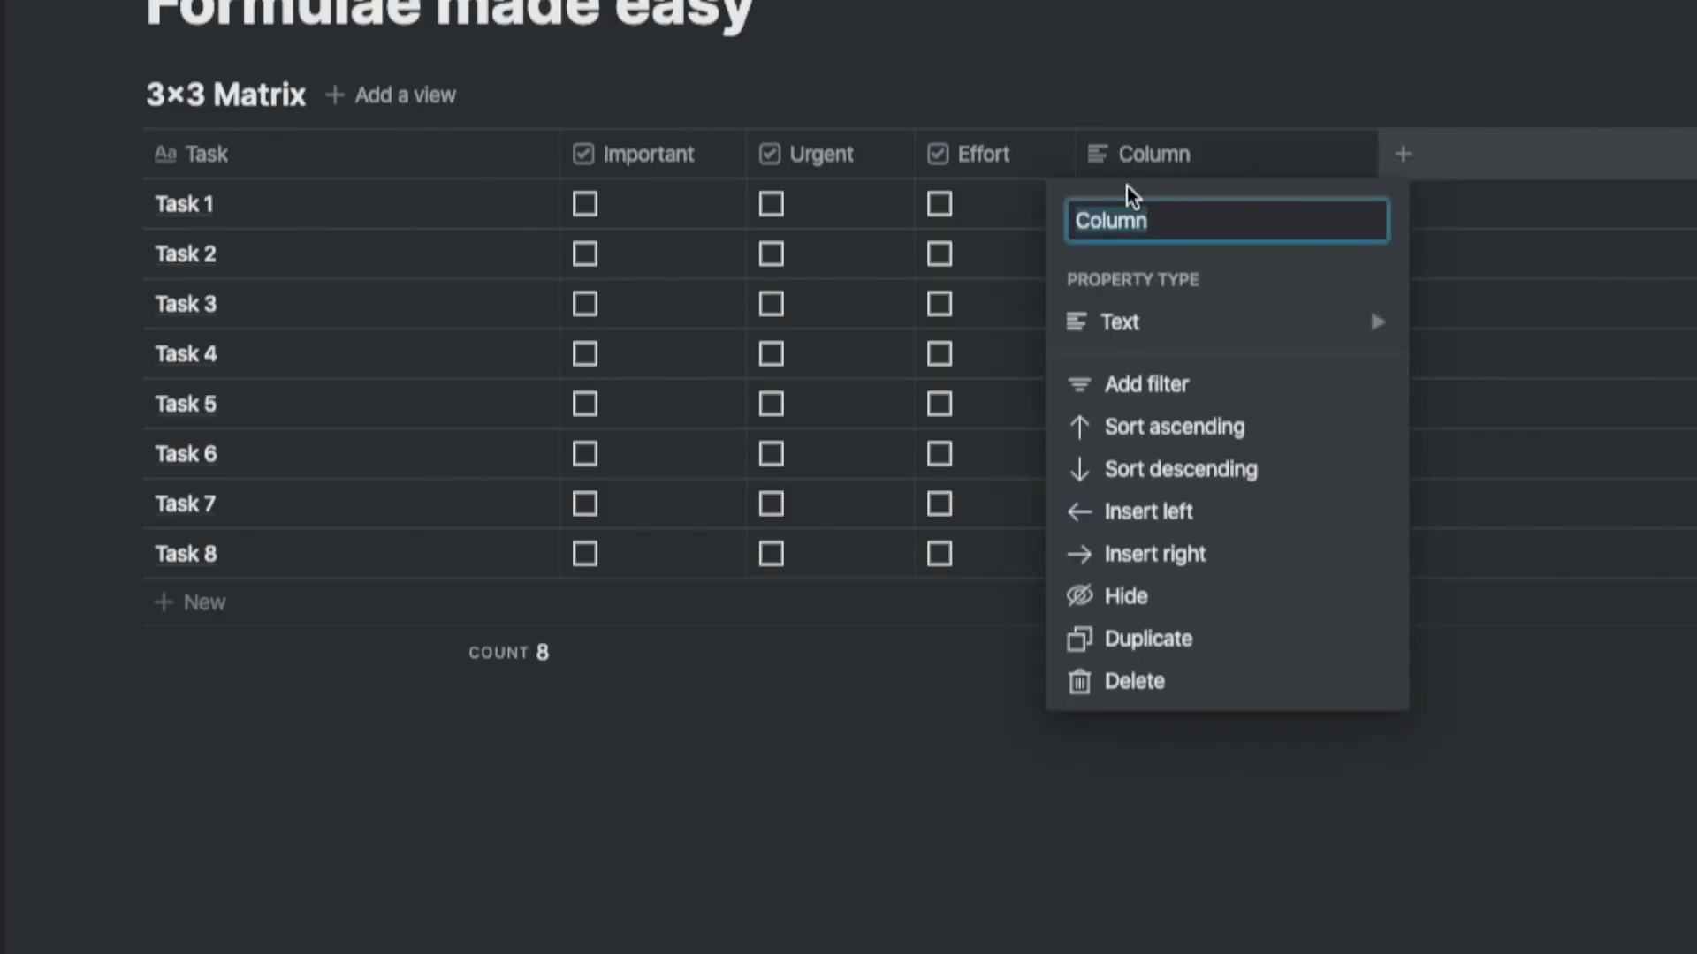
Name the new column Score and make it a Number property
{"action": "type", "text": "Score"}
{"action": "mouse_move", "coordinate": [1287, 321]}
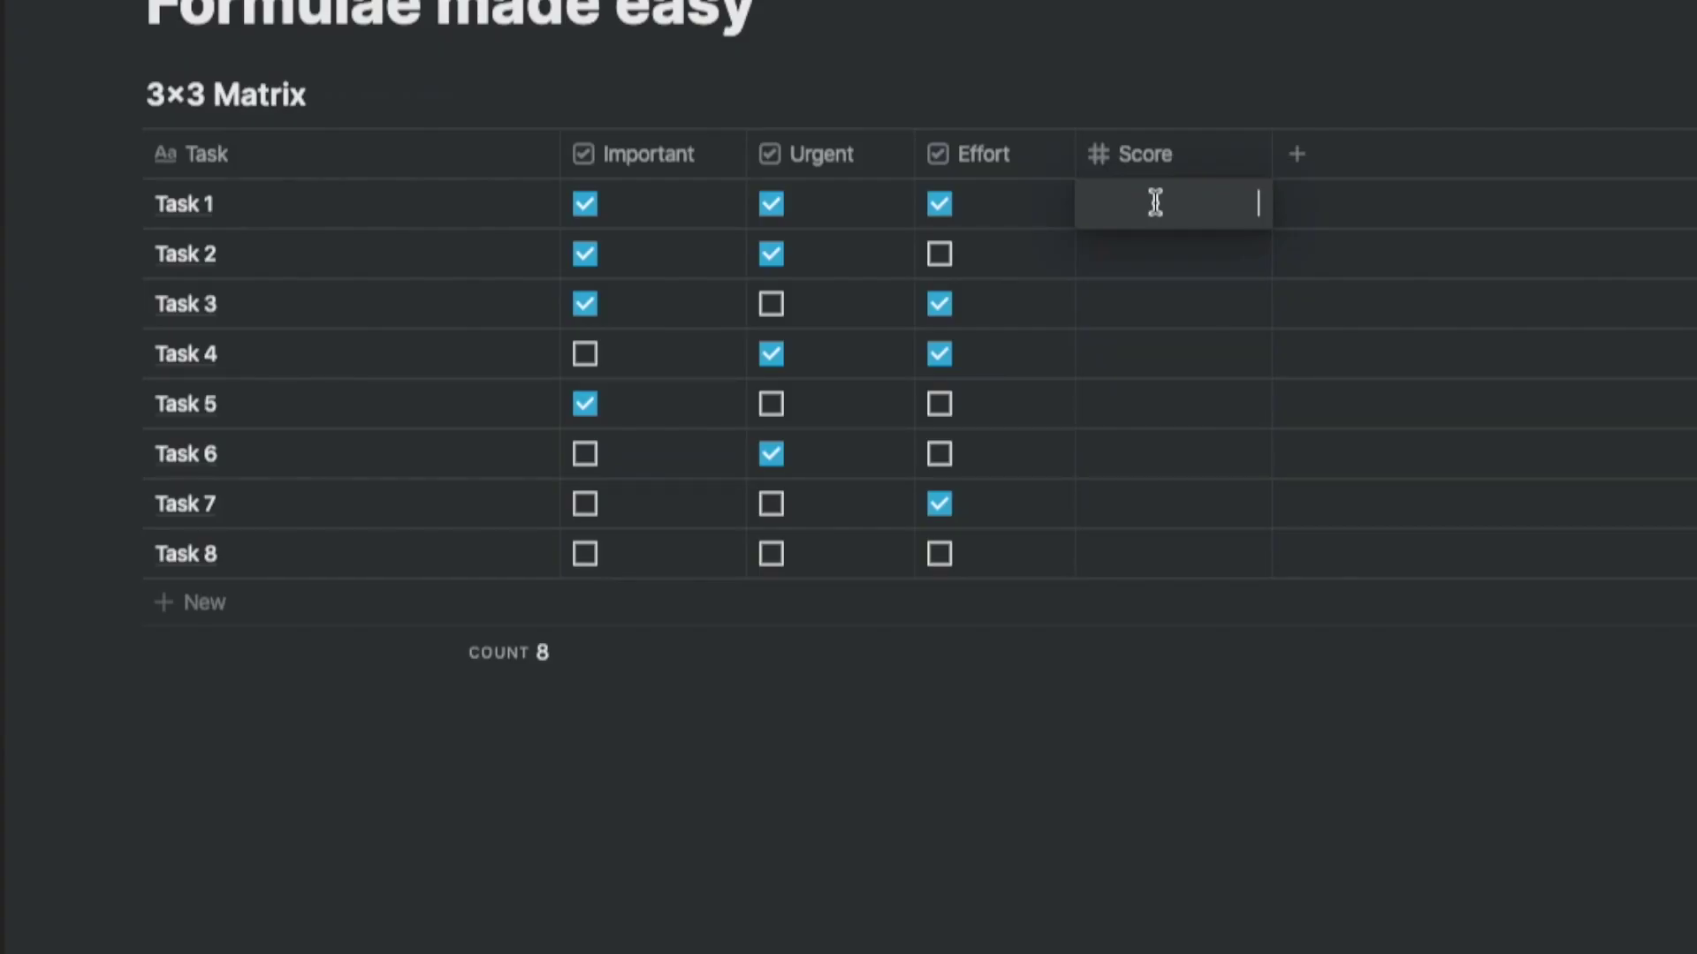
Enter scores 7, 9, 6 and 6 for Tasks 1 to 4
{"action": "key", "text": "Return"}
{"action": "left_click", "coordinate": [1173, 262]}
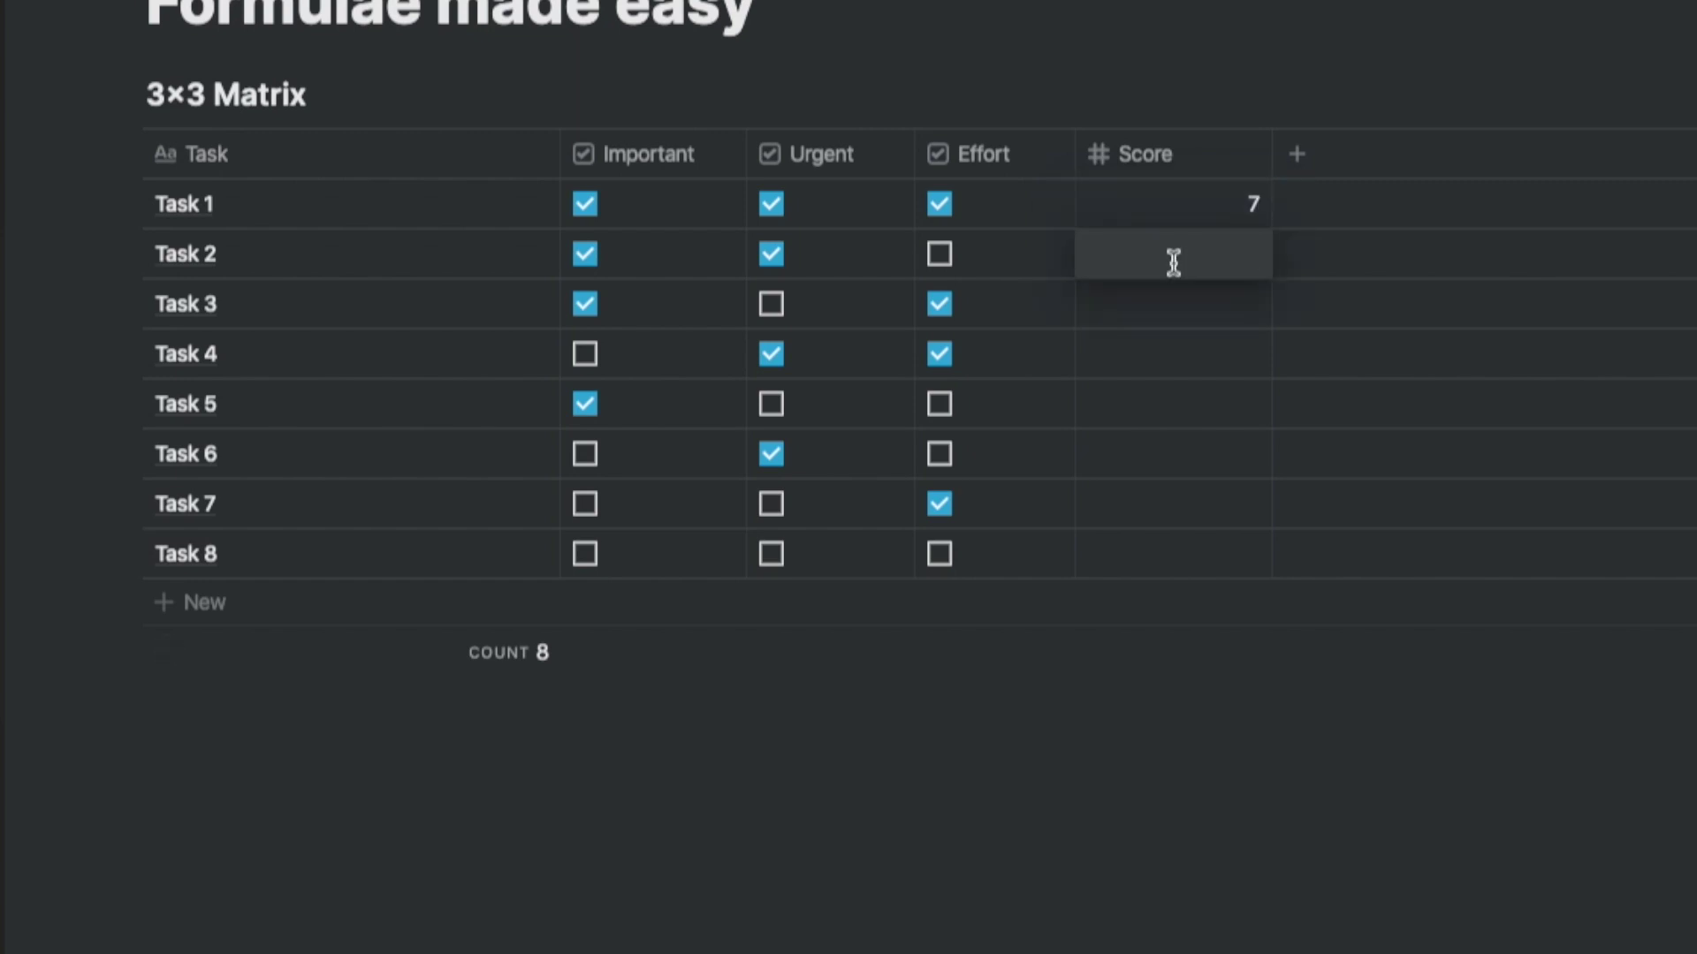
{"action": "key", "text": "Return"}
{"action": "left_click", "coordinate": [1229, 308]}
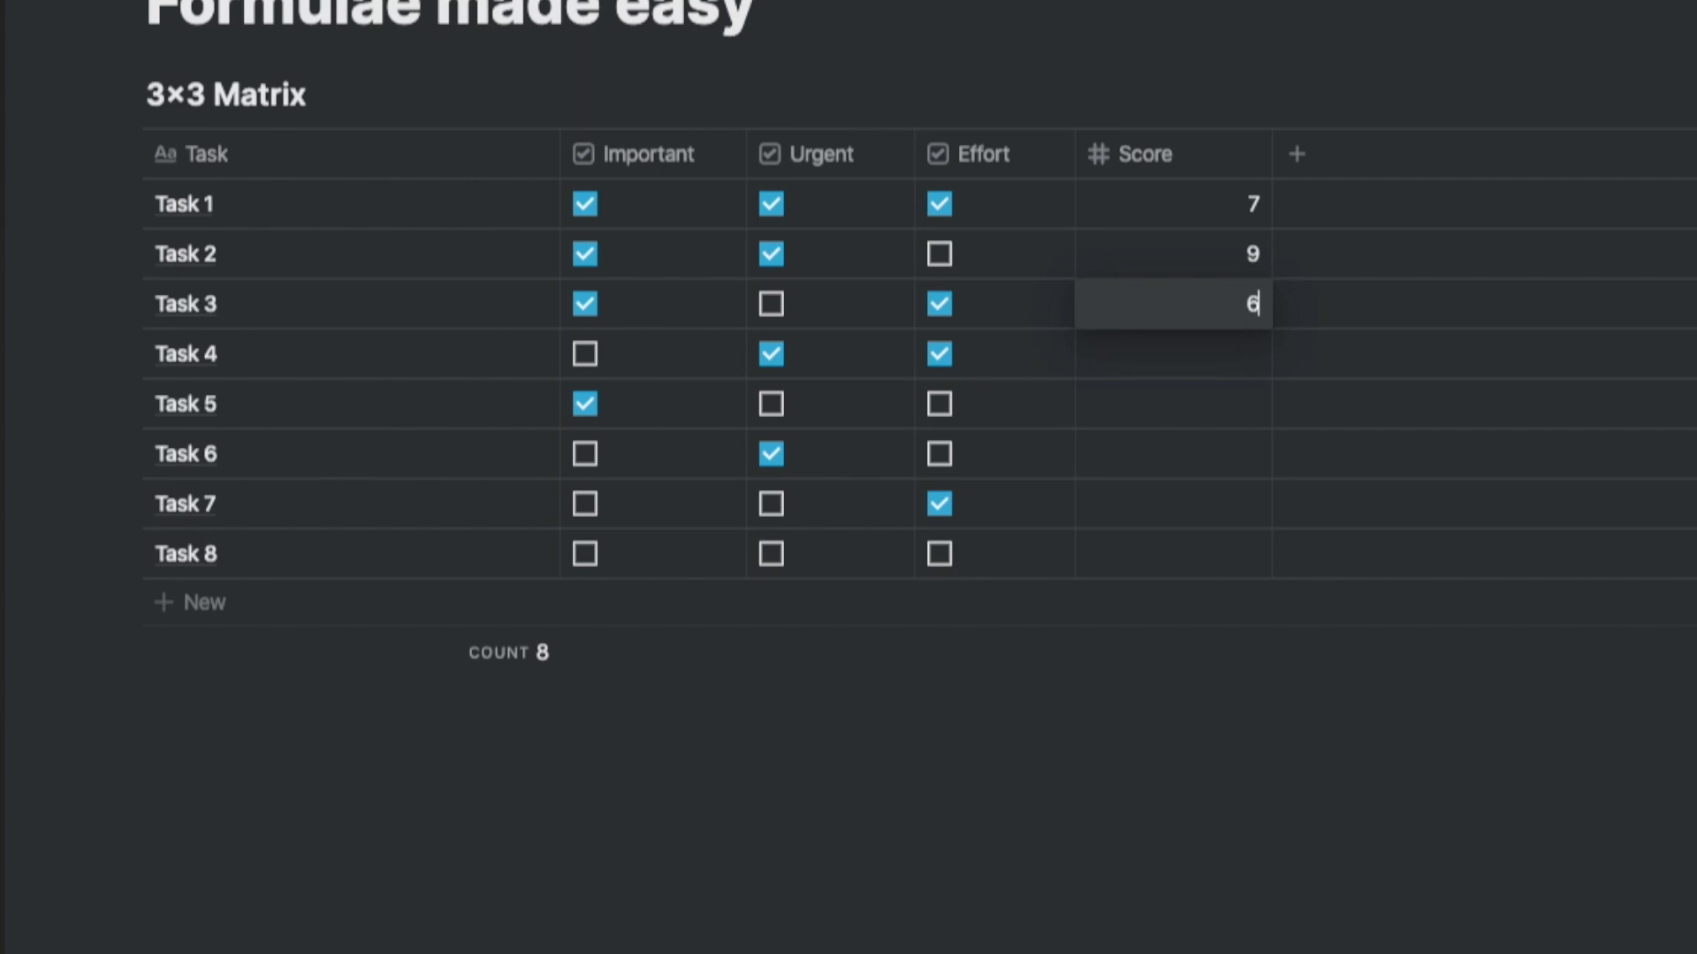
{"action": "key", "text": "Return"}
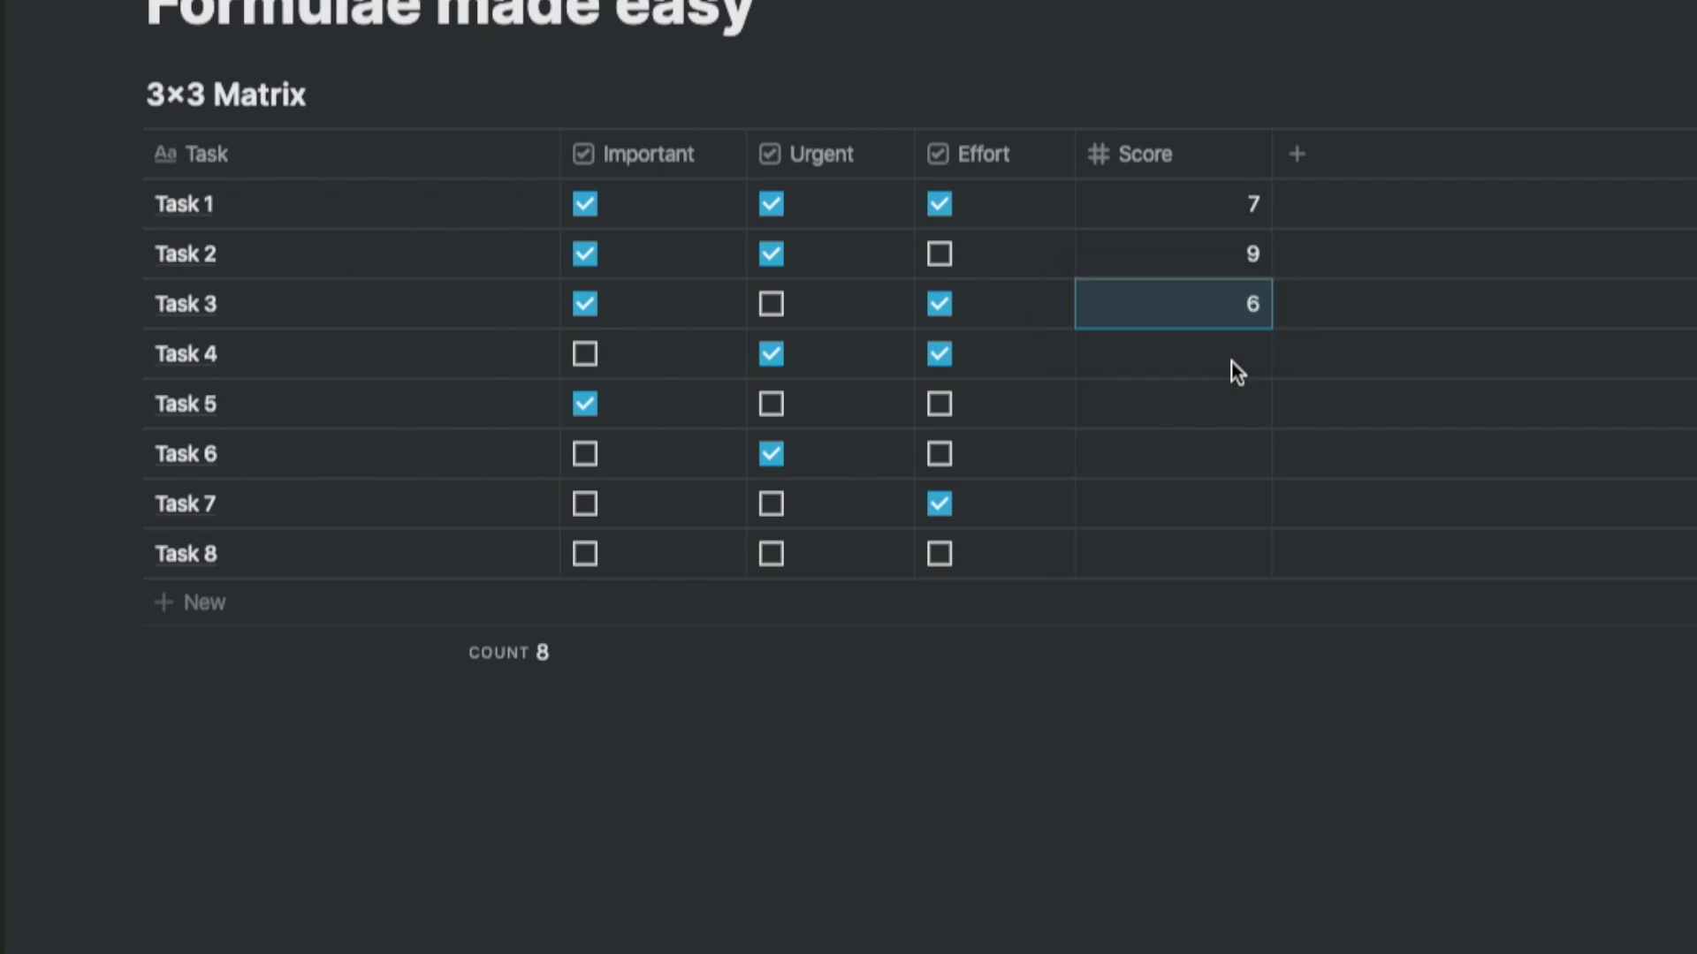
{"action": "left_click", "coordinate": [1232, 362]}
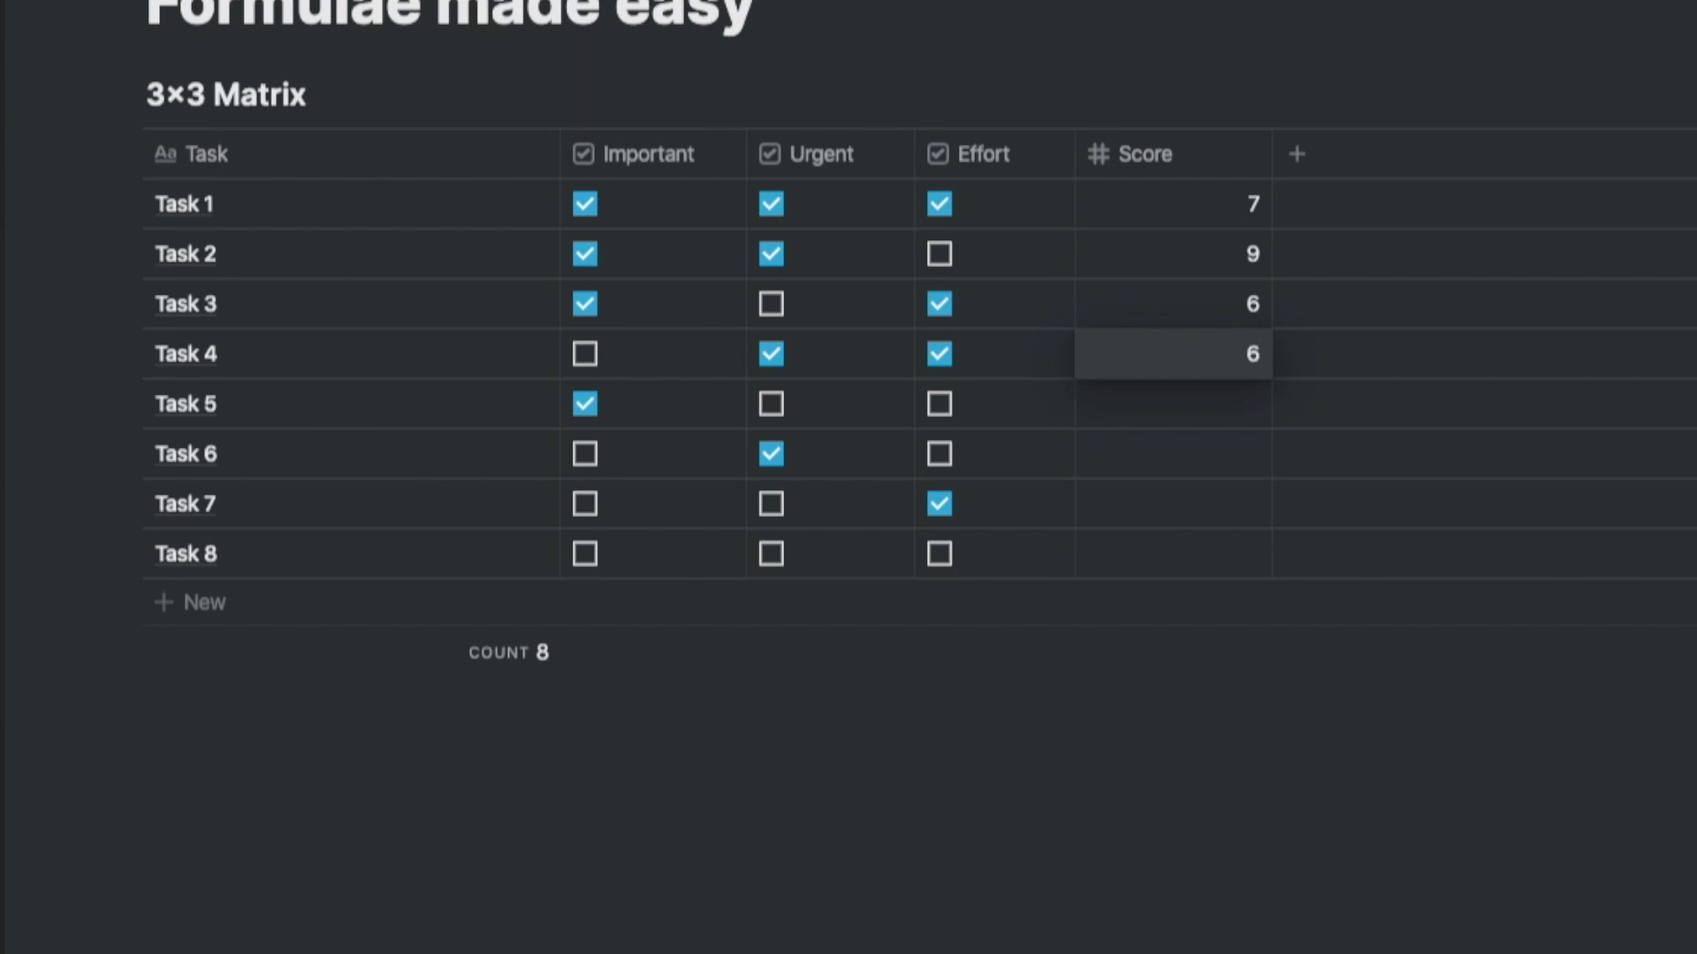
{"action": "key", "text": "Return"}
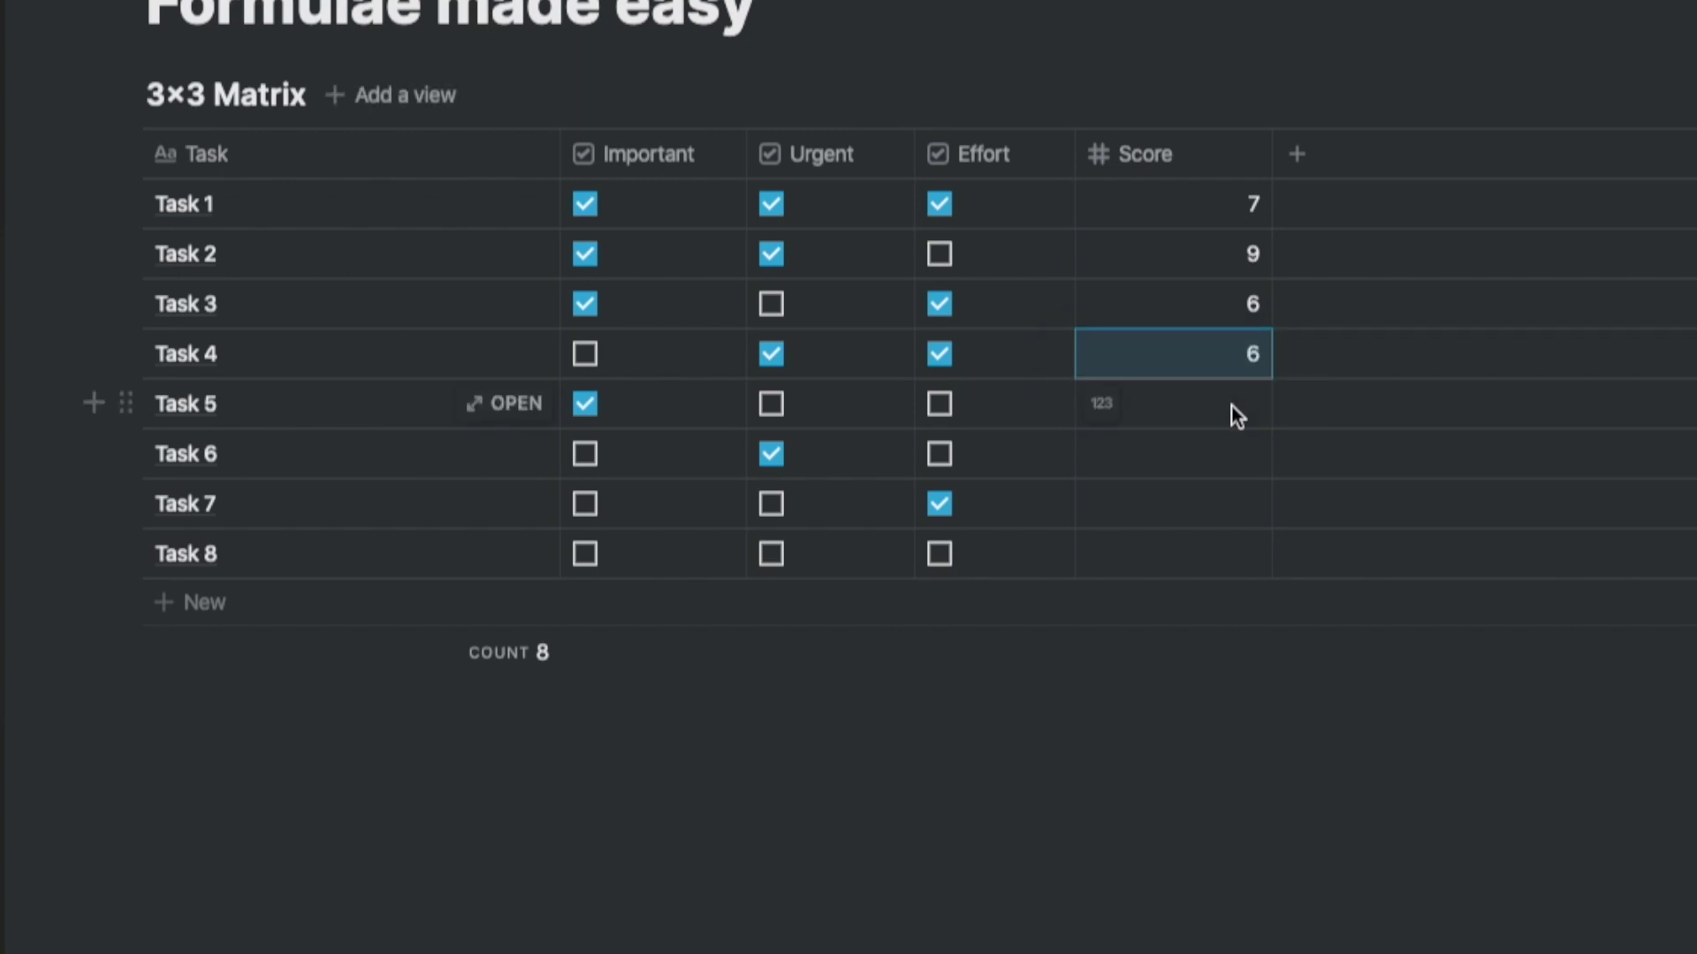
Enter scores 8, 2, 0 and 0 for Tasks 5 to 8
{"action": "left_click", "coordinate": [1232, 405]}
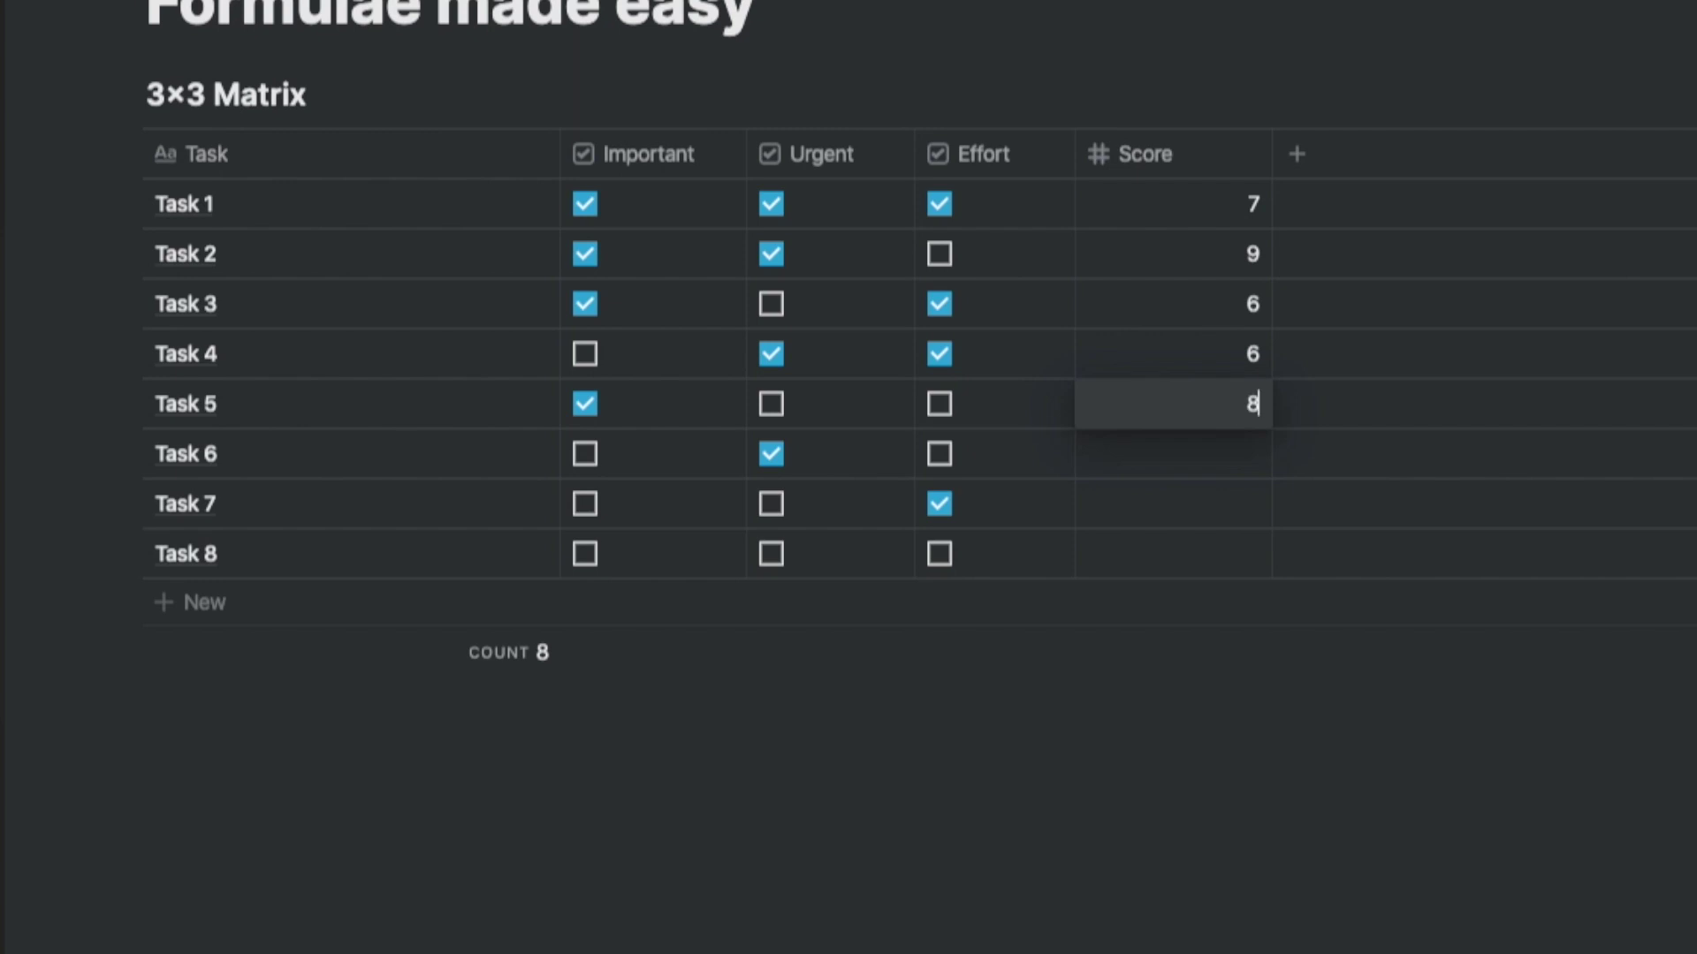
{"action": "key", "text": "Return"}
{"action": "left_click", "coordinate": [1233, 451]}
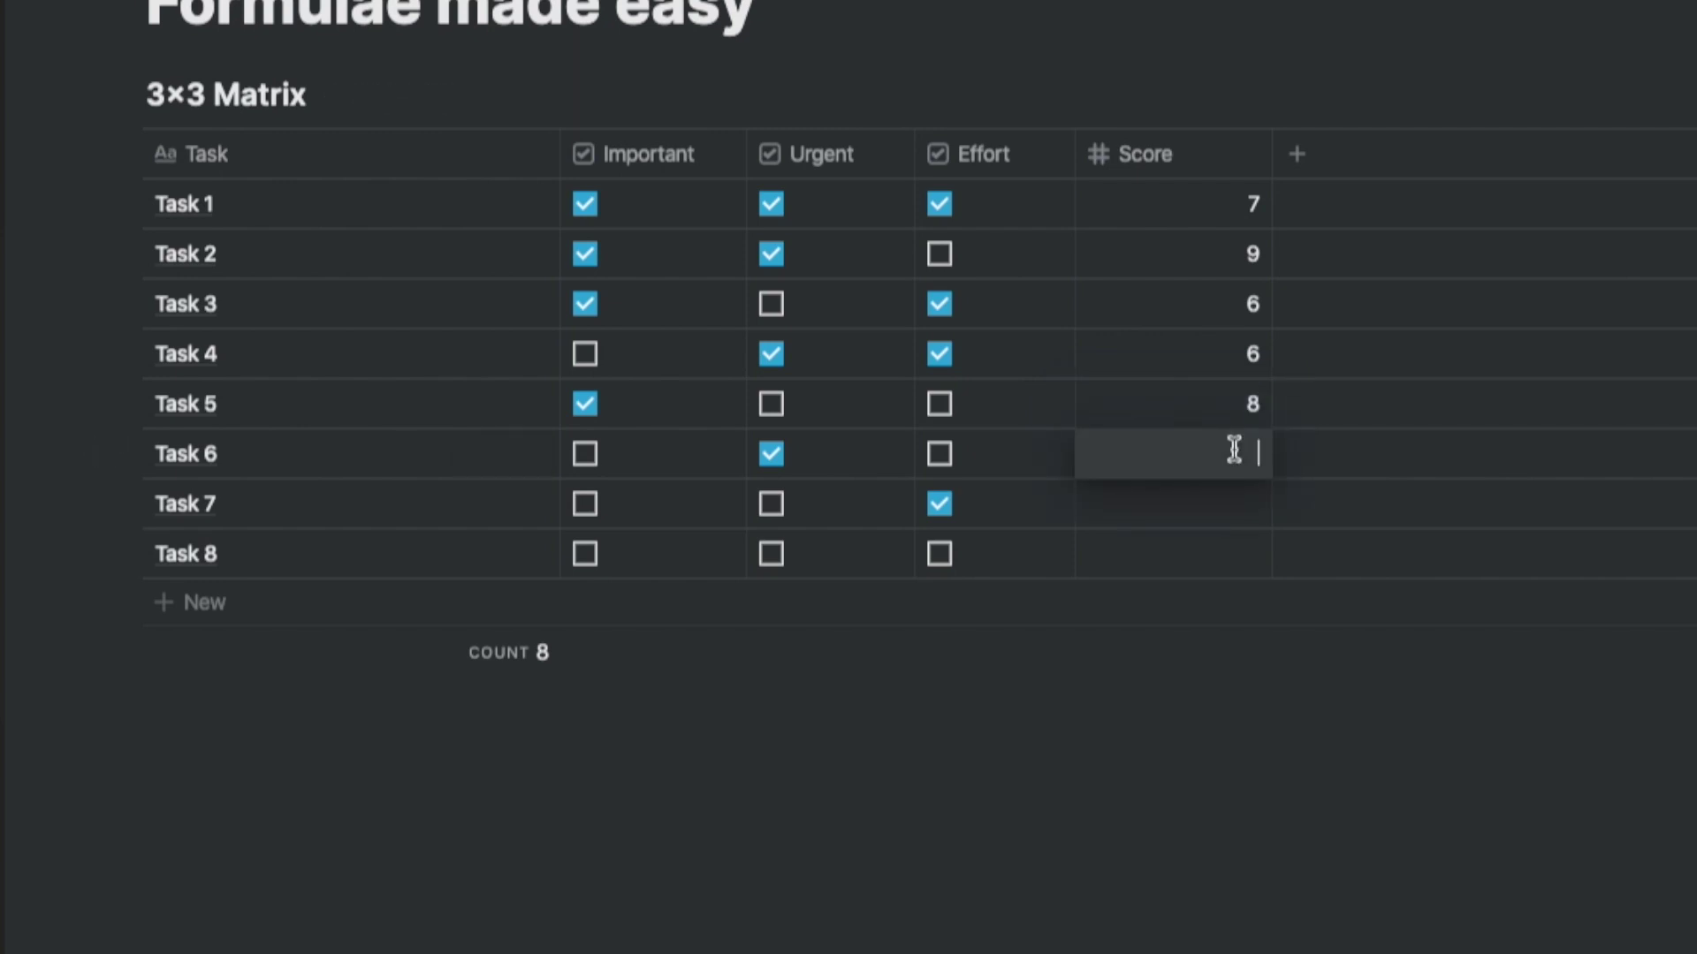
{"action": "key", "text": "Return"}
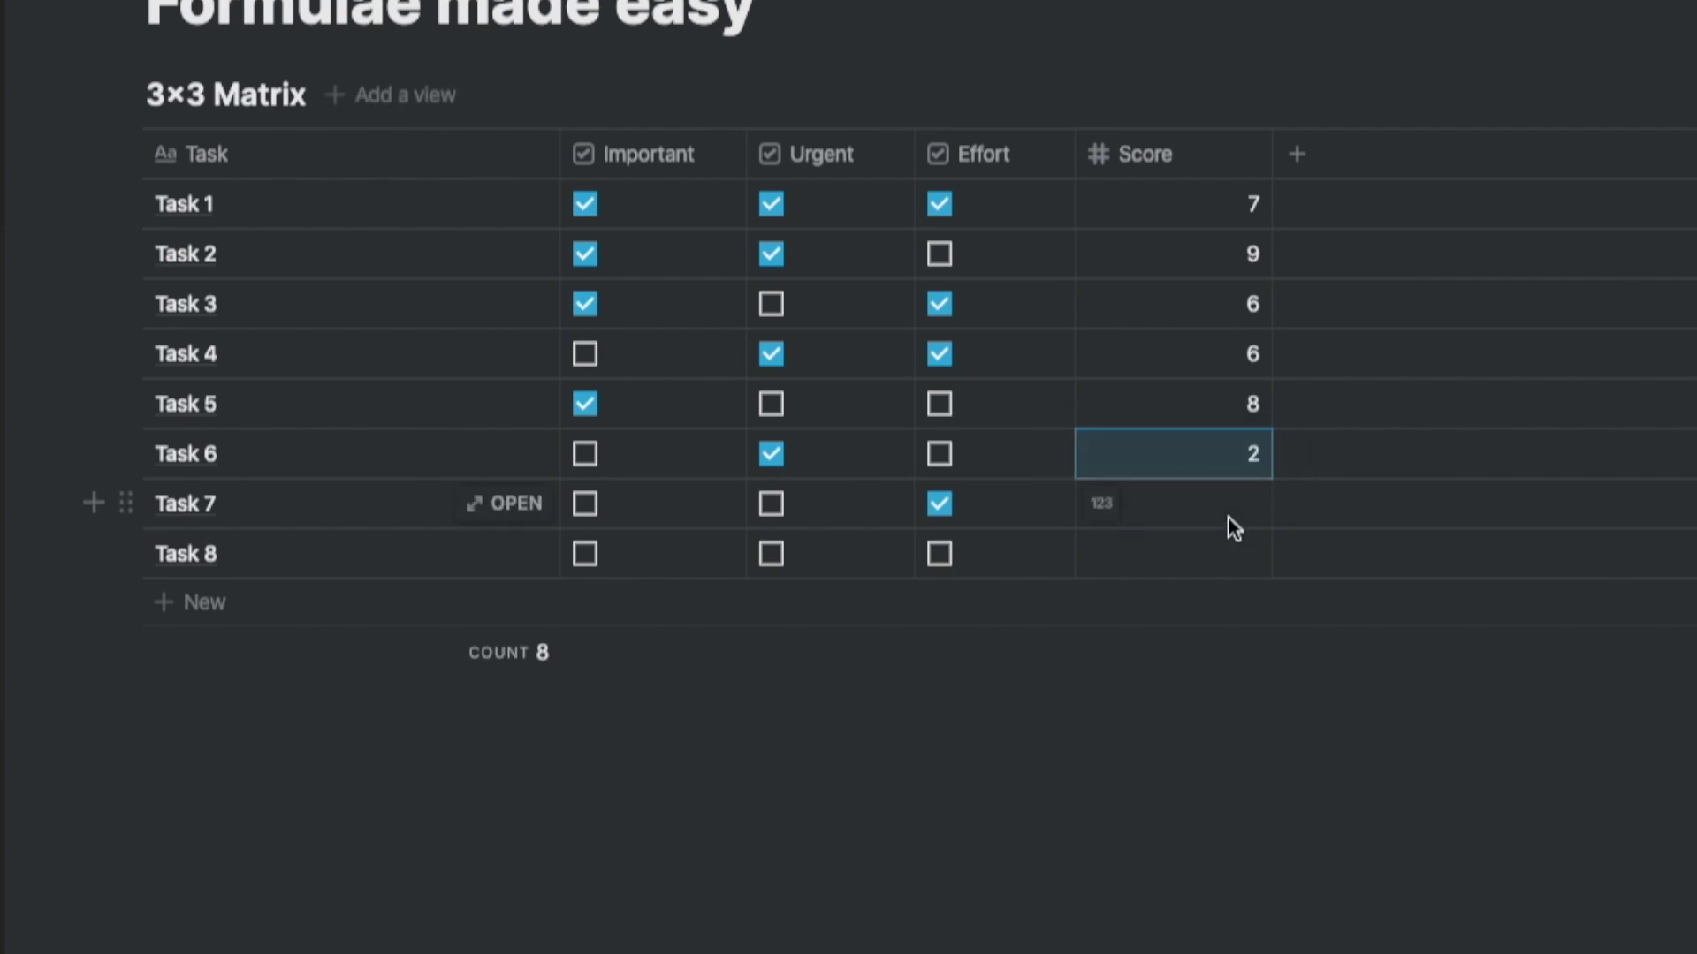
{"action": "left_click", "coordinate": [1229, 517]}
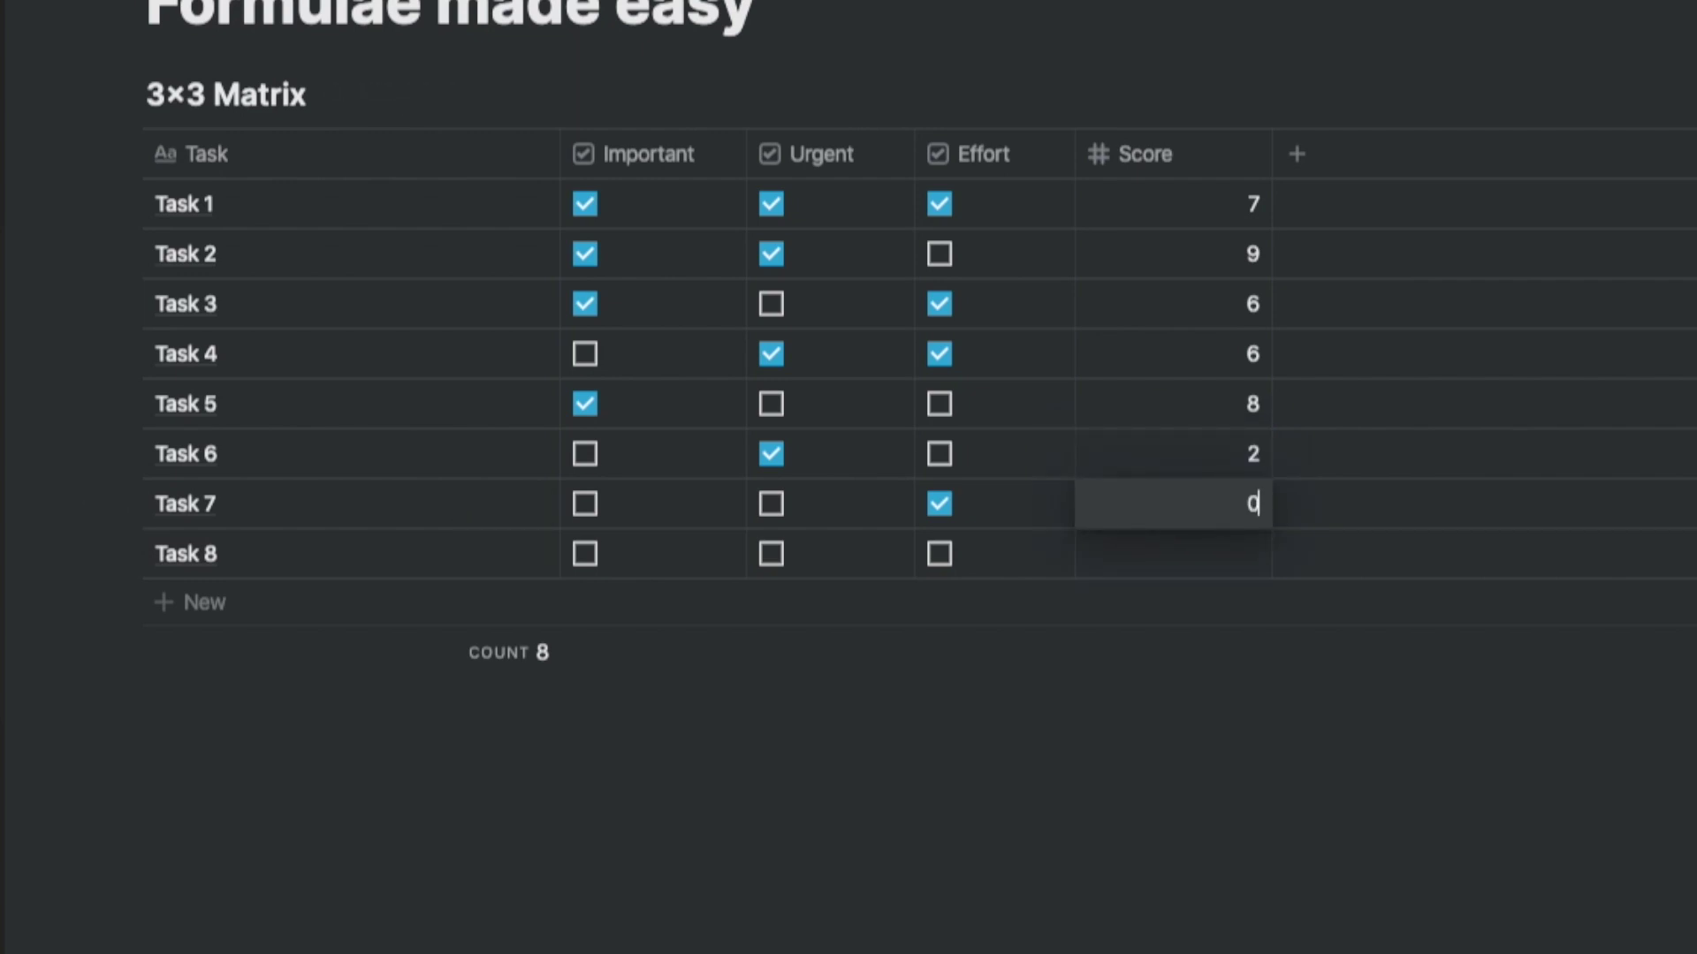
{"action": "key", "text": "Return"}
{"action": "left_click", "coordinate": [1234, 562]}
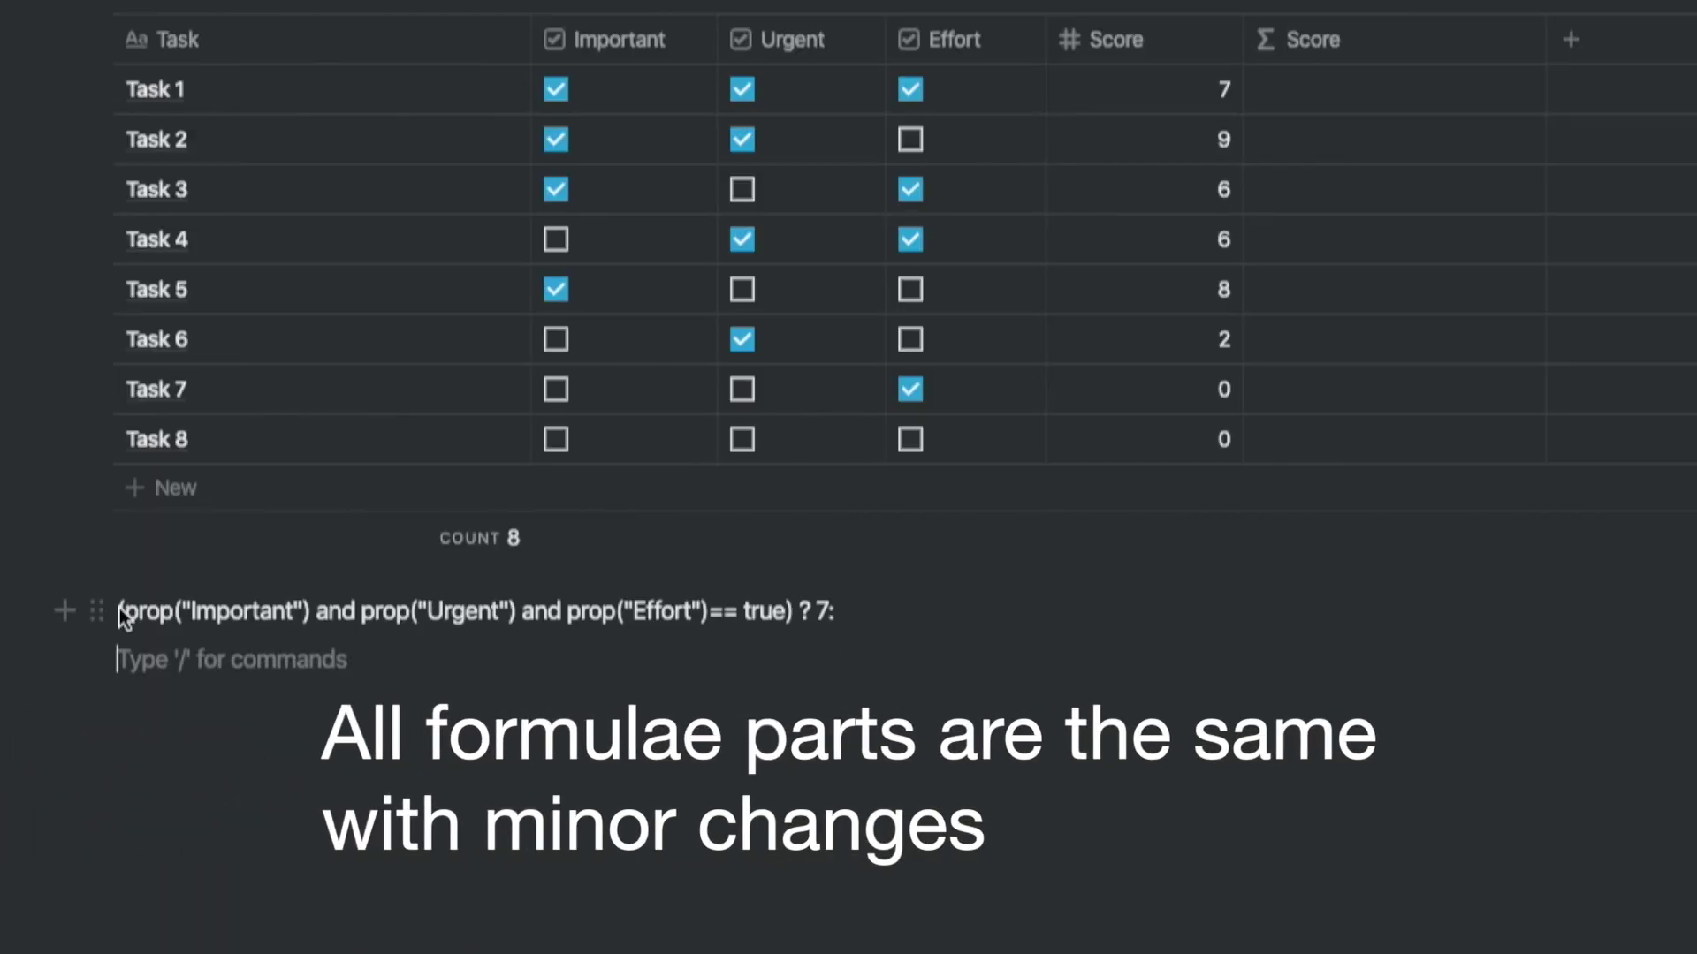
Duplicate the first formula line and strip the Effort condition from the copy
{"action": "left_click_drag", "start_coordinate": [121, 610], "coordinate": [825, 610]}
{"action": "key", "text": "ctrl+c"}
{"action": "left_click", "coordinate": [161, 659]}
{"action": "key", "text": "ctrl+v"}
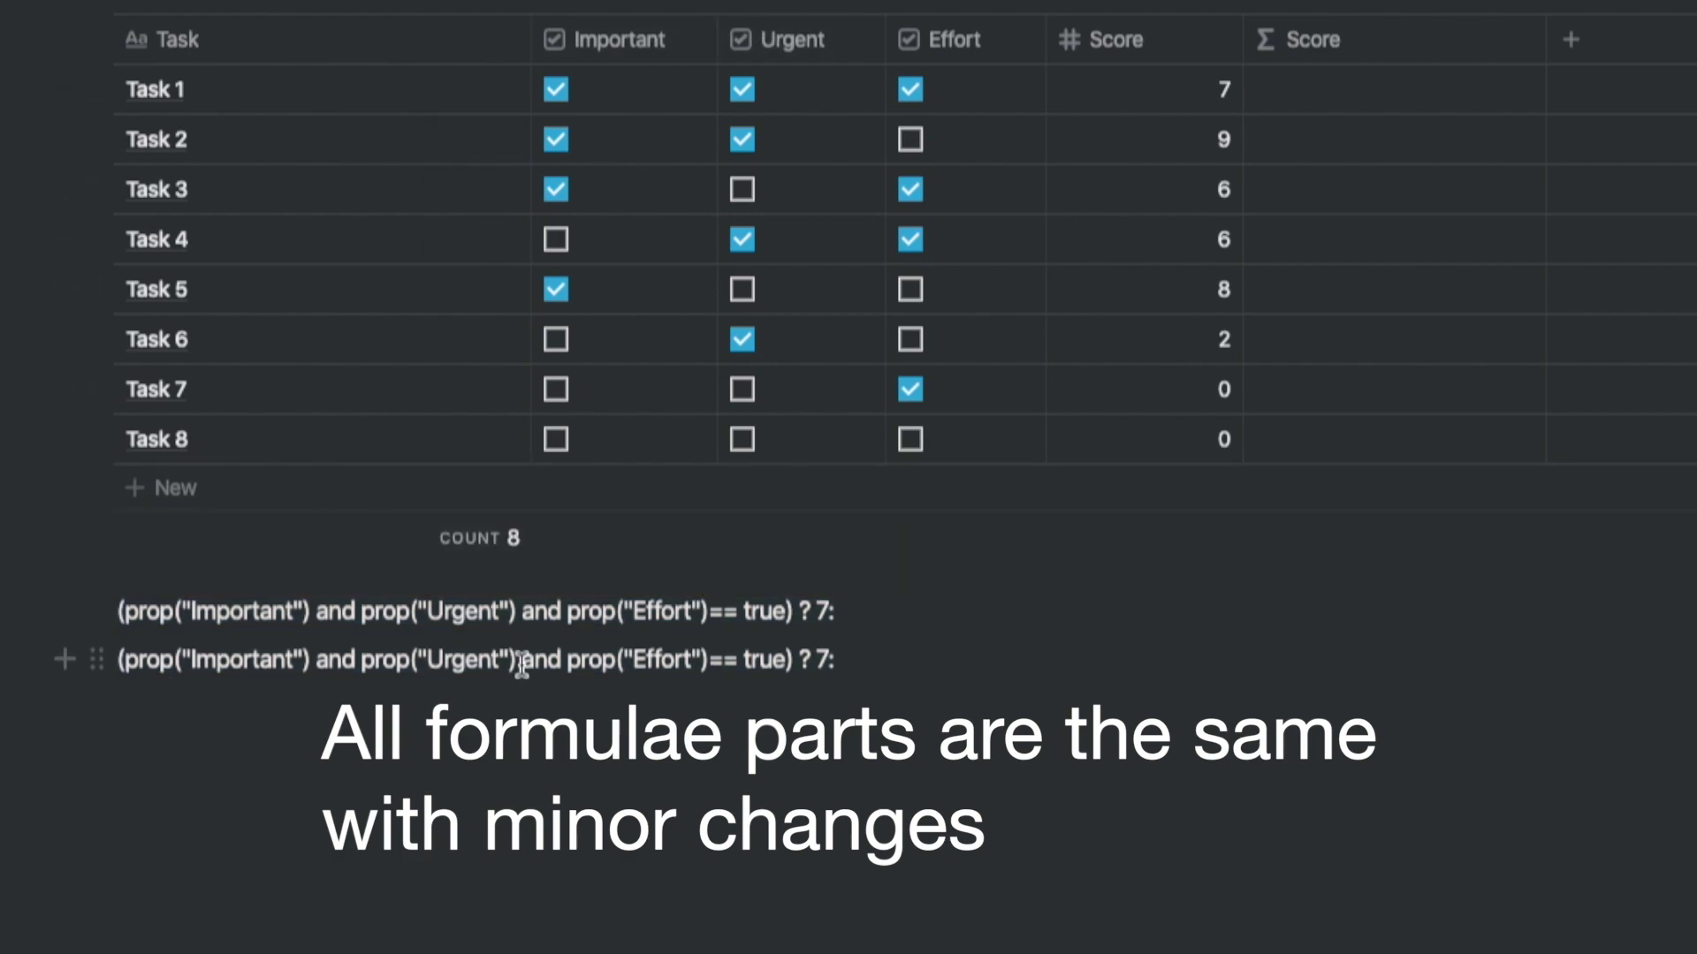
{"action": "left_click_drag", "start_coordinate": [520, 660], "coordinate": [712, 659]}
{"action": "key", "text": "BackSpace"}
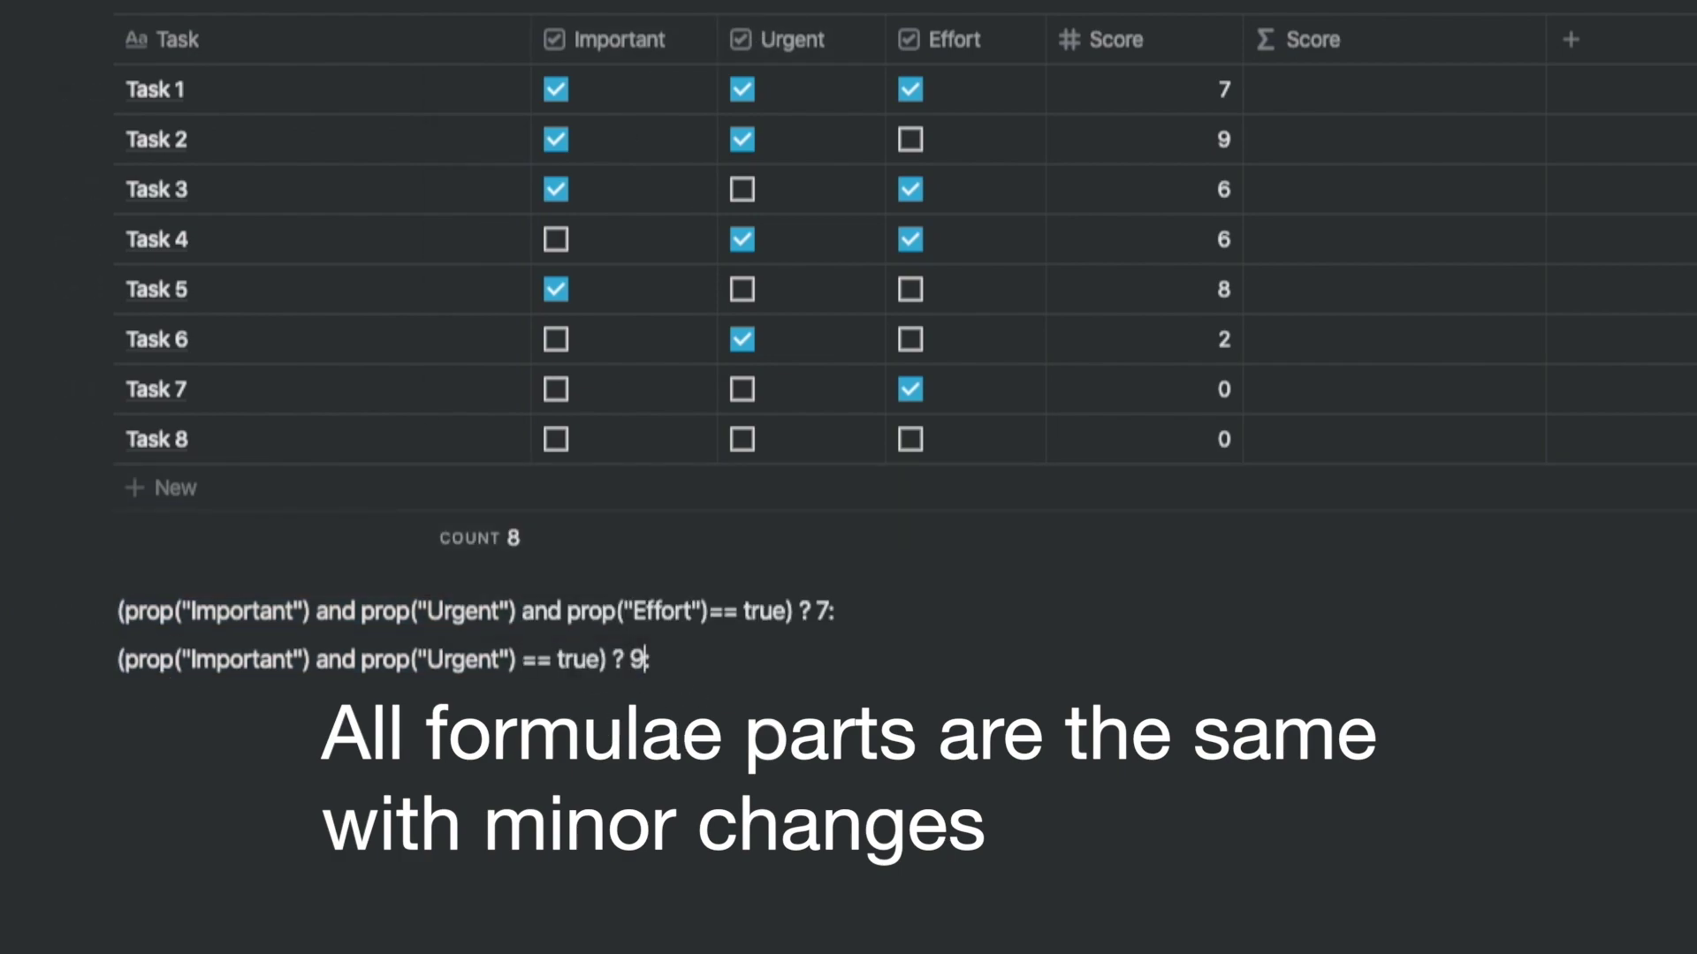
{"action": "type", "text": ":"}
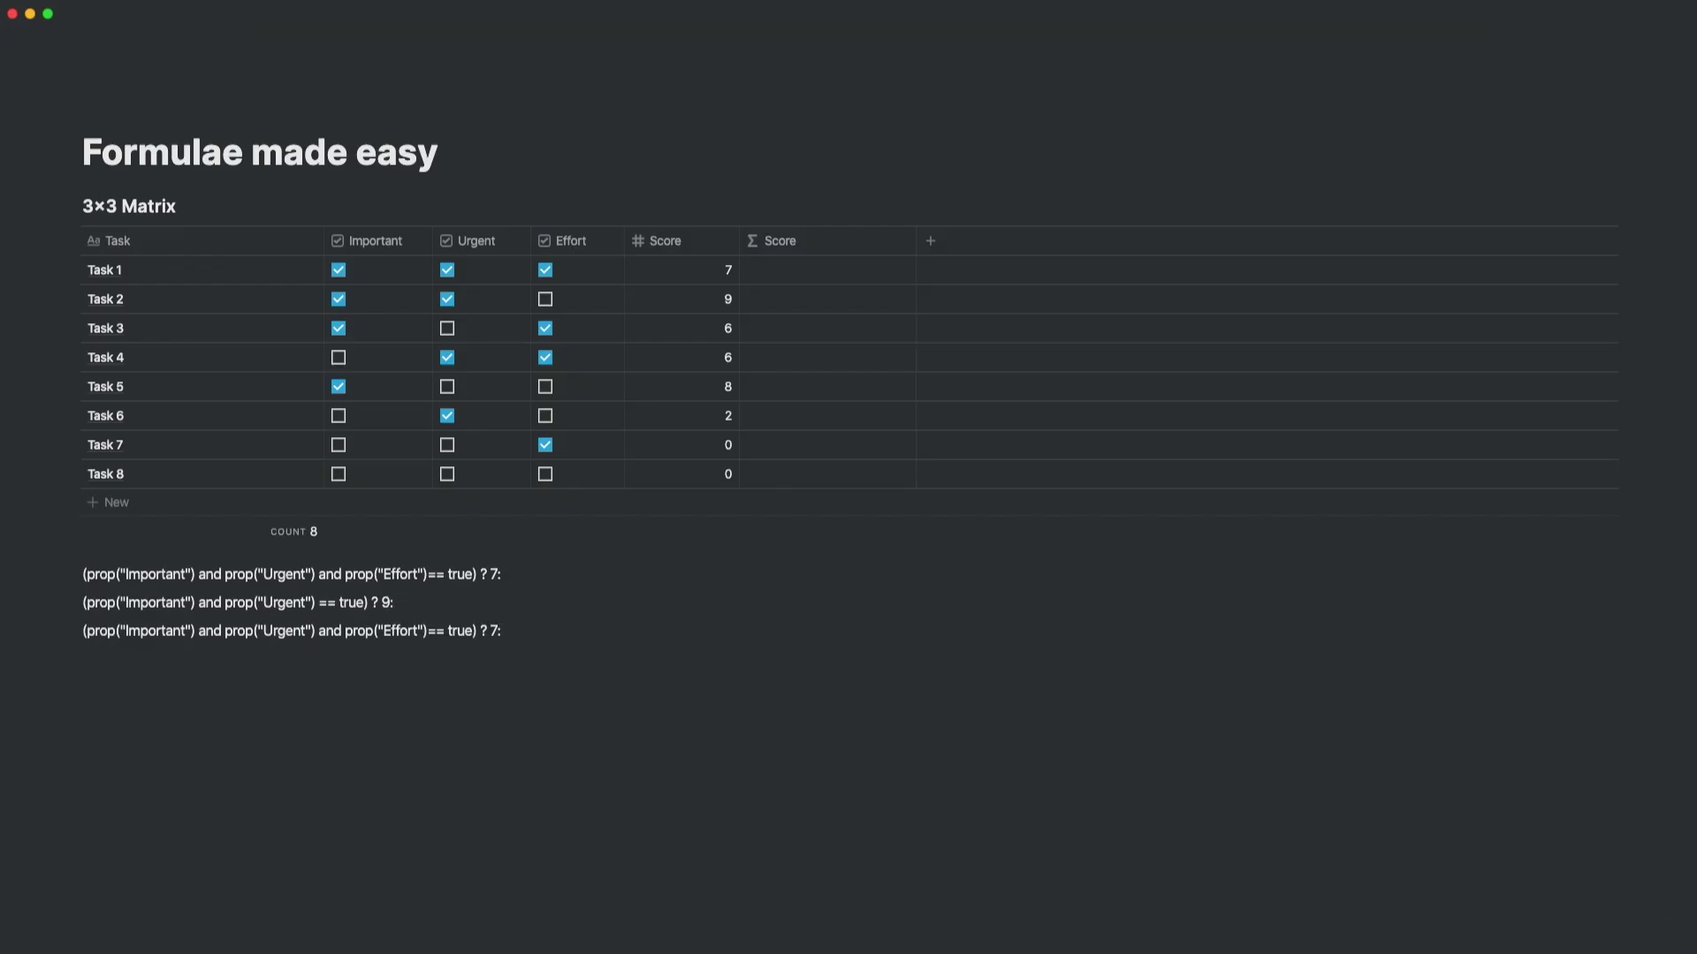
Add third and fourth condition lines scoring 6, dropping the Important condition on the fourth
{"action": "key", "text": "BackSpace"}
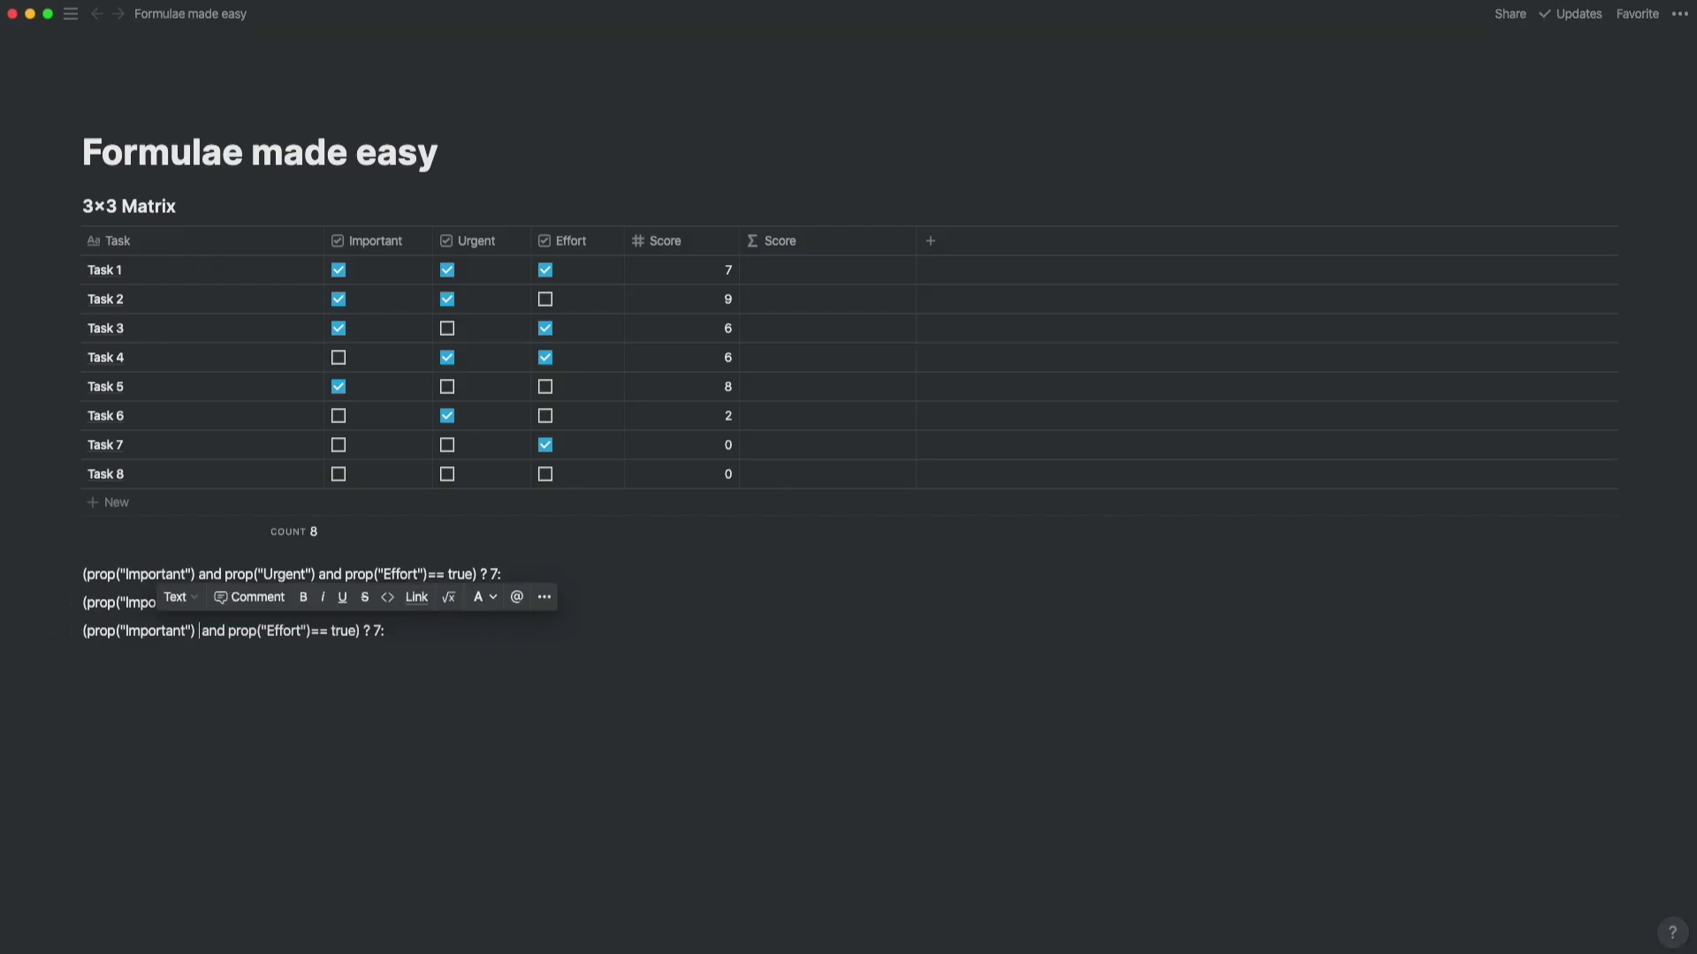
{"action": "key", "text": "End"}
{"action": "key", "text": "BackSpace"}
{"action": "key", "text": "BackSpace"}
{"action": "type", "text": "6:"}
{"action": "key", "text": "Return"}
{"action": "key", "text": "ctrl+v"}
{"action": "left_click_drag", "start_coordinate": [121, 659], "coordinate": [426, 688]}
{"action": "key", "text": "BackSpace"}
{"action": "key", "text": "Delete"}
{"action": "type", "text": "6"}
Add a fifth condition line scoring 8
{"action": "key", "text": "End"}
{"action": "key", "text": "Return"}
{"action": "key", "text": "ctrl+v"}
{"action": "key", "text": "BackSpace"}
{"action": "key", "text": "End"}
{"action": "key", "text": "BackSpace"}
{"action": "key", "text": "BackSpace"}
{"action": "type", "text": "8:"}
Add a sixth condition line scoring 2, removing its extra conditions
{"action": "key", "text": "Return"}
{"action": "key", "text": "ctrl+v"}
{"action": "left_click_drag", "start_coordinate": [224, 717], "coordinate": [124, 717]}
{"action": "key", "text": "BackSpace"}
{"action": "left_click_drag", "start_coordinate": [292, 717], "coordinate": [181, 717]}
{"action": "key", "text": "BackSpace"}
{"action": "double_click", "coordinate": [249, 716]}
{"action": "type", "text": "2"}
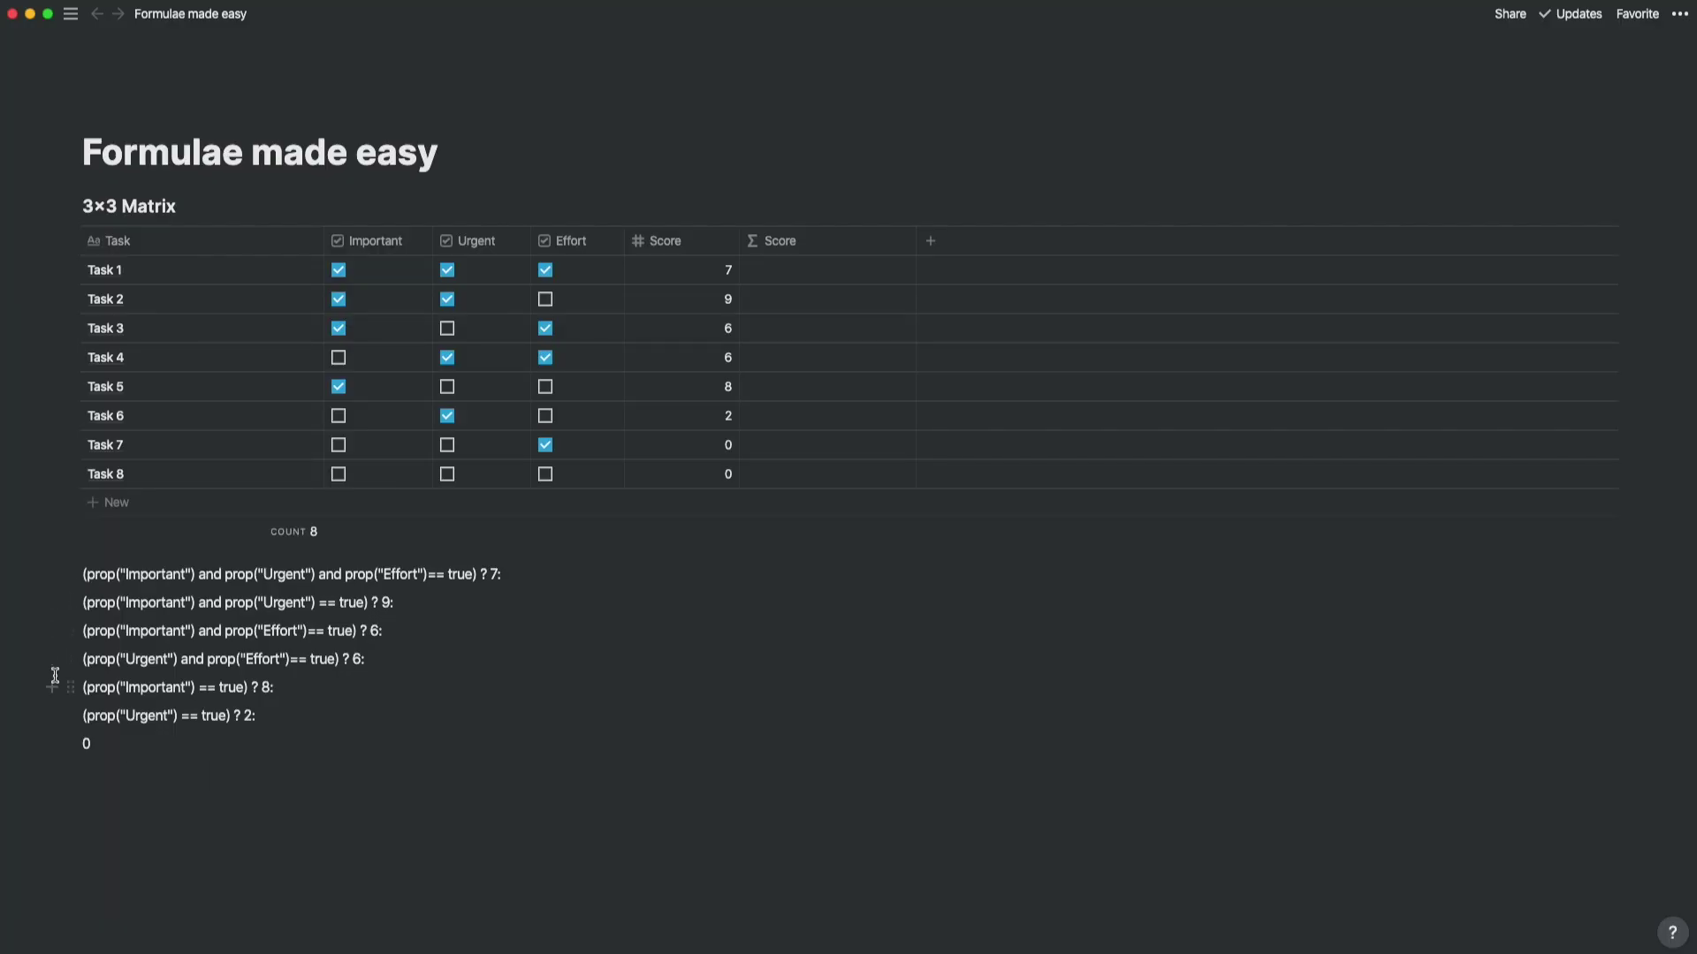
Join every condition line and the fallback 0 into one formula ending '? 2:0', then select it all
{"action": "key", "text": "BackSpace"}
{"action": "key", "text": "BackSpace"}
{"action": "mouse_move", "coordinate": [96, 615]}
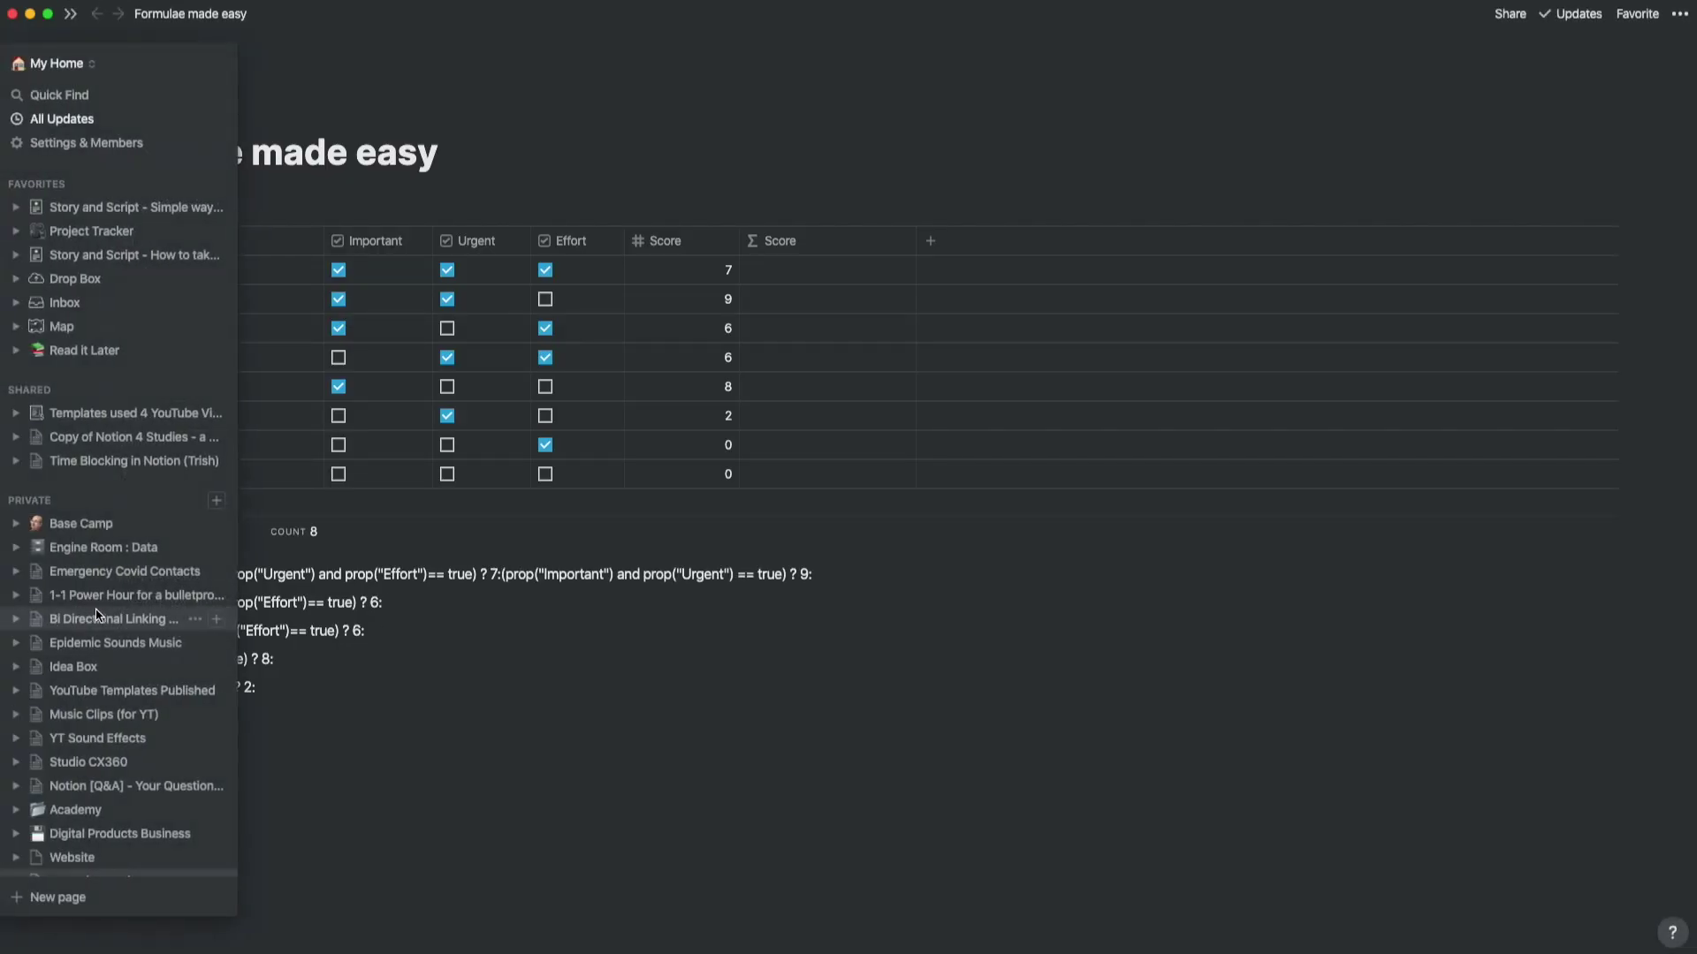
{"action": "key", "text": "BackSpace"}
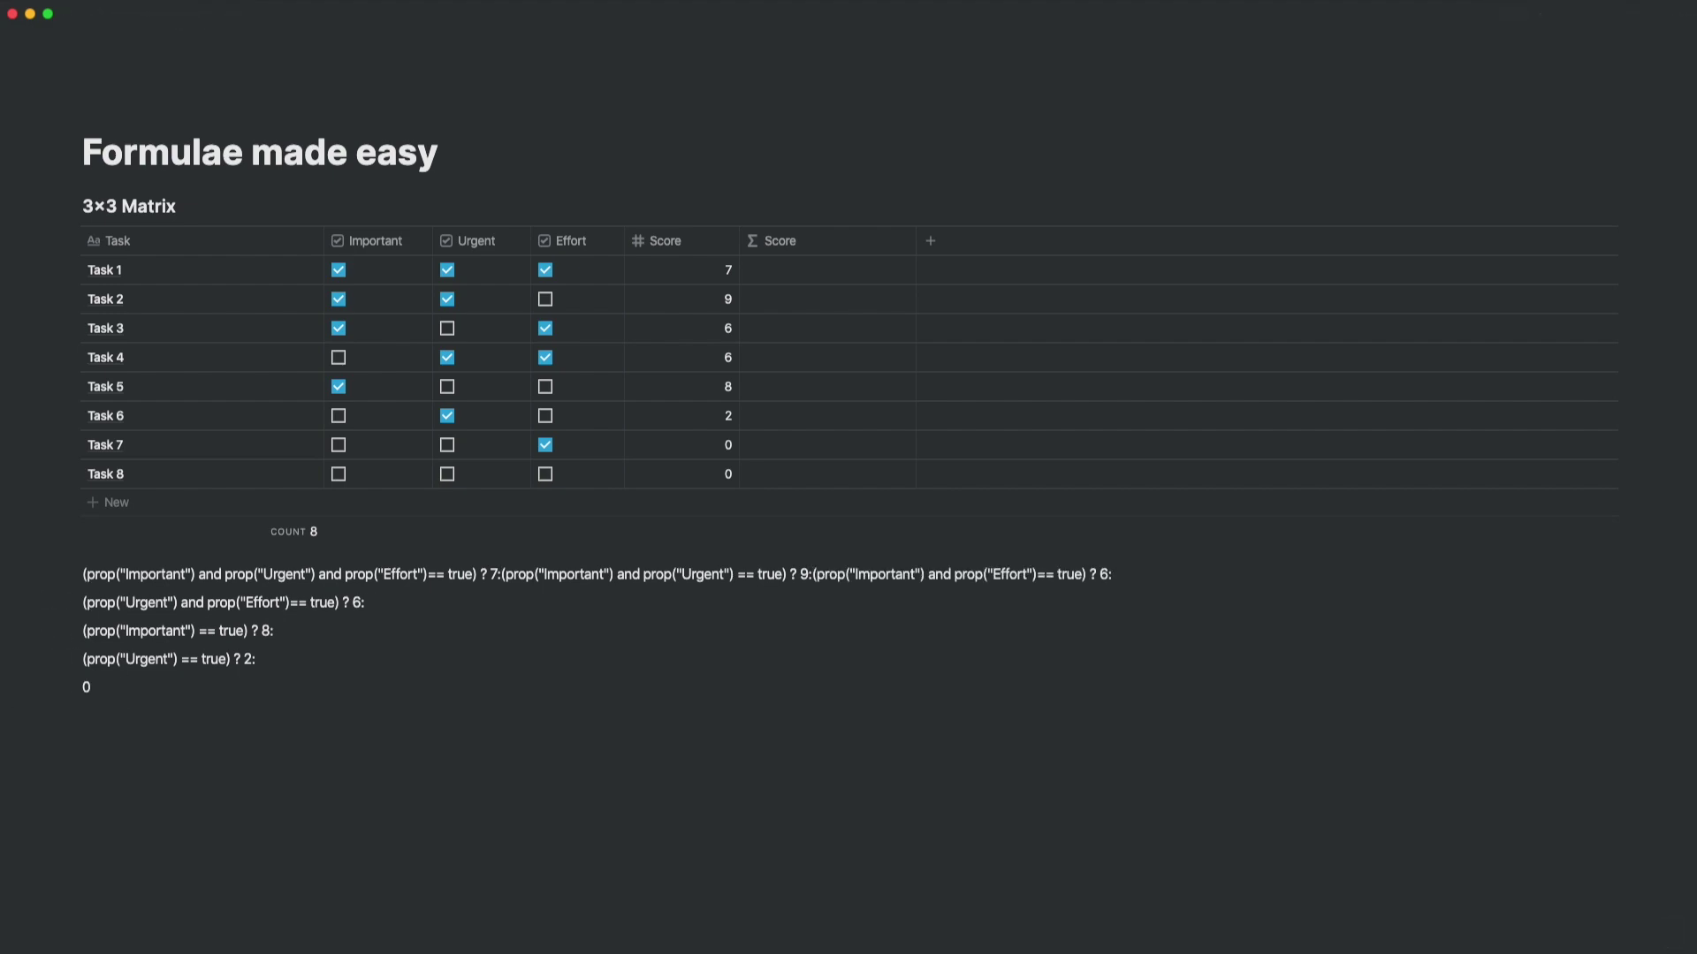
{"action": "key", "text": "BackSpace"}
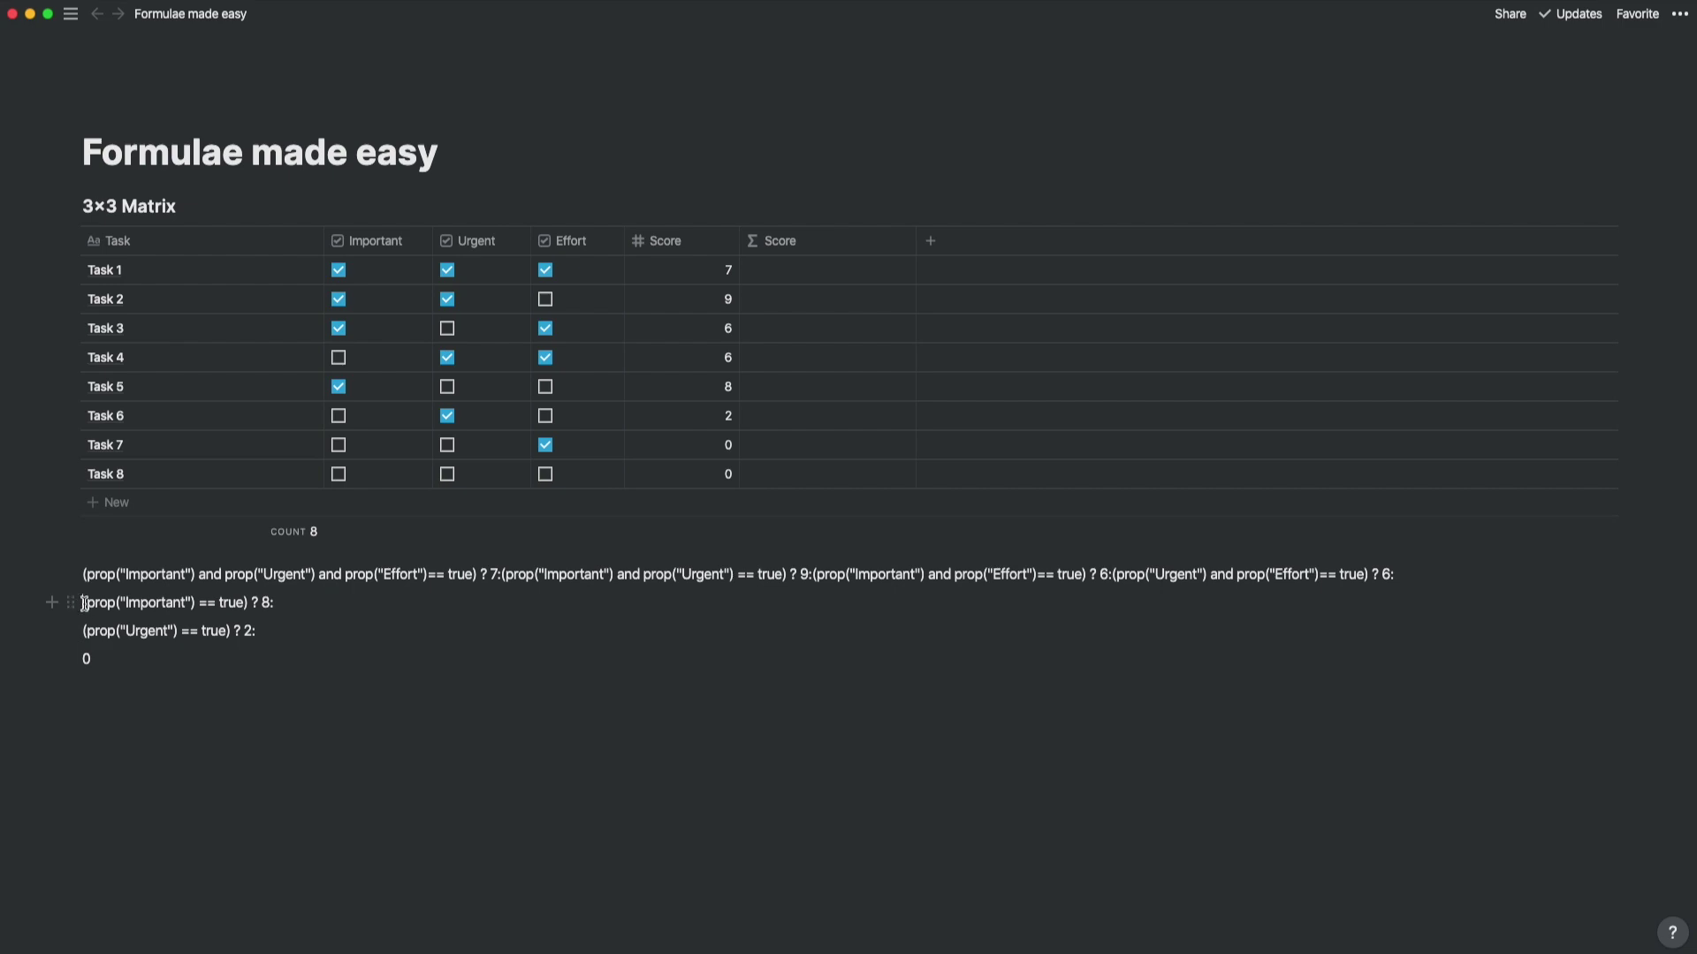
{"action": "key", "text": "BackSpace"}
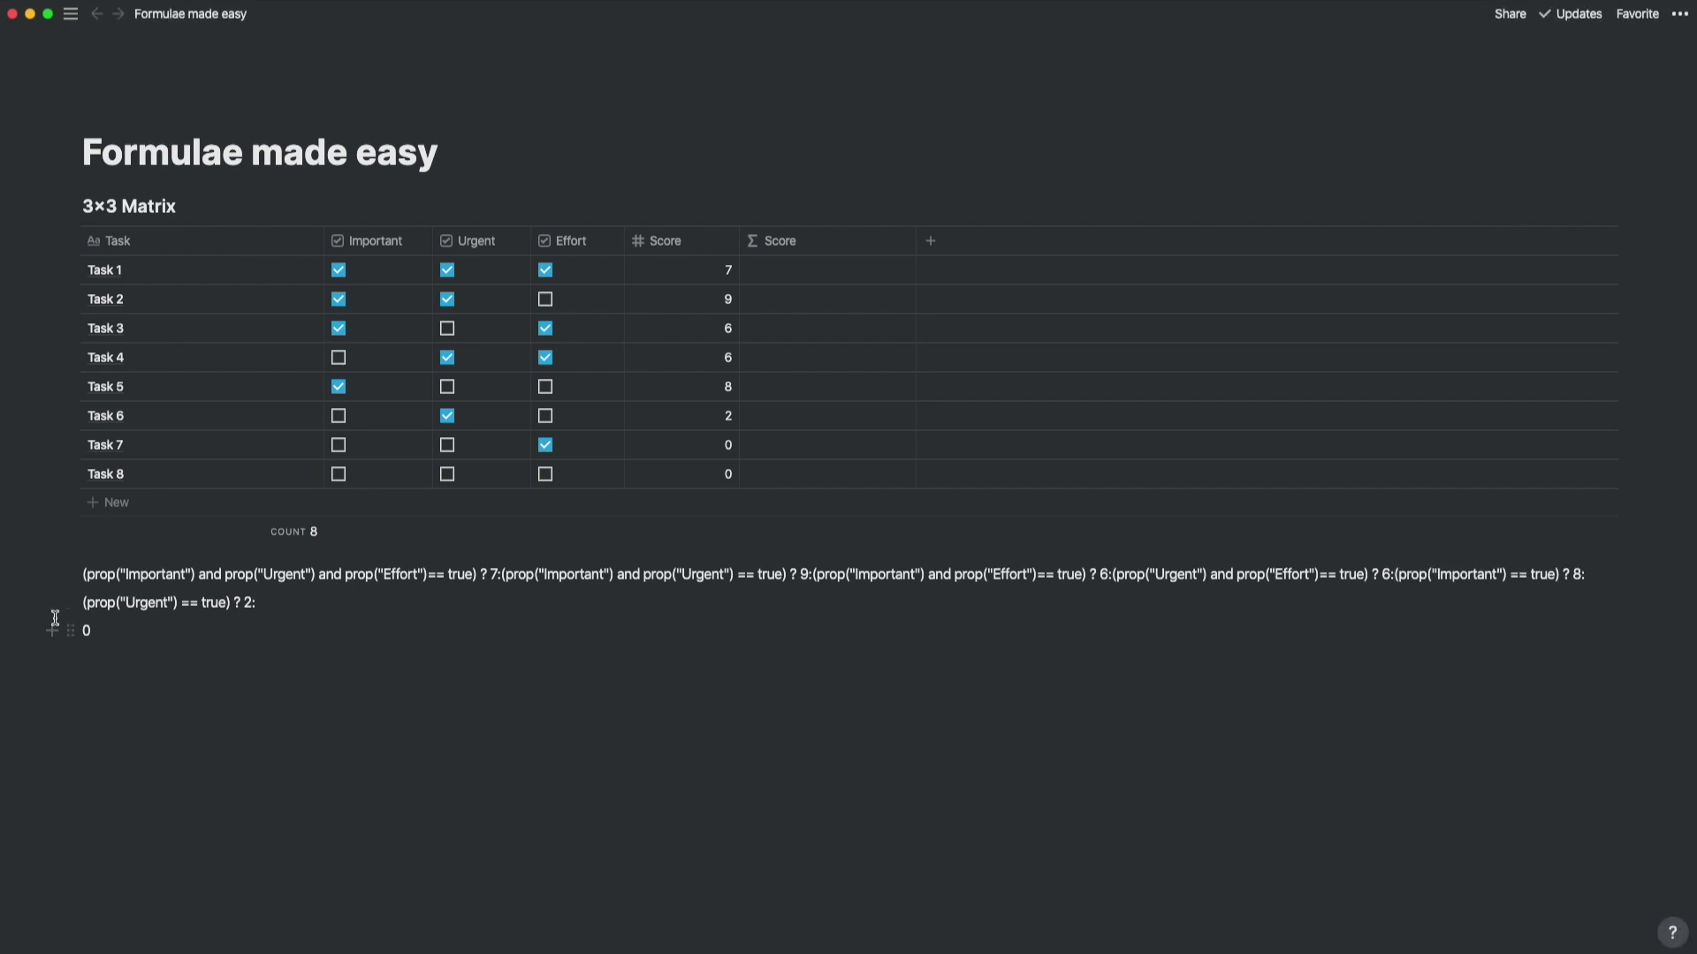
{"action": "key", "text": "BackSpace"}
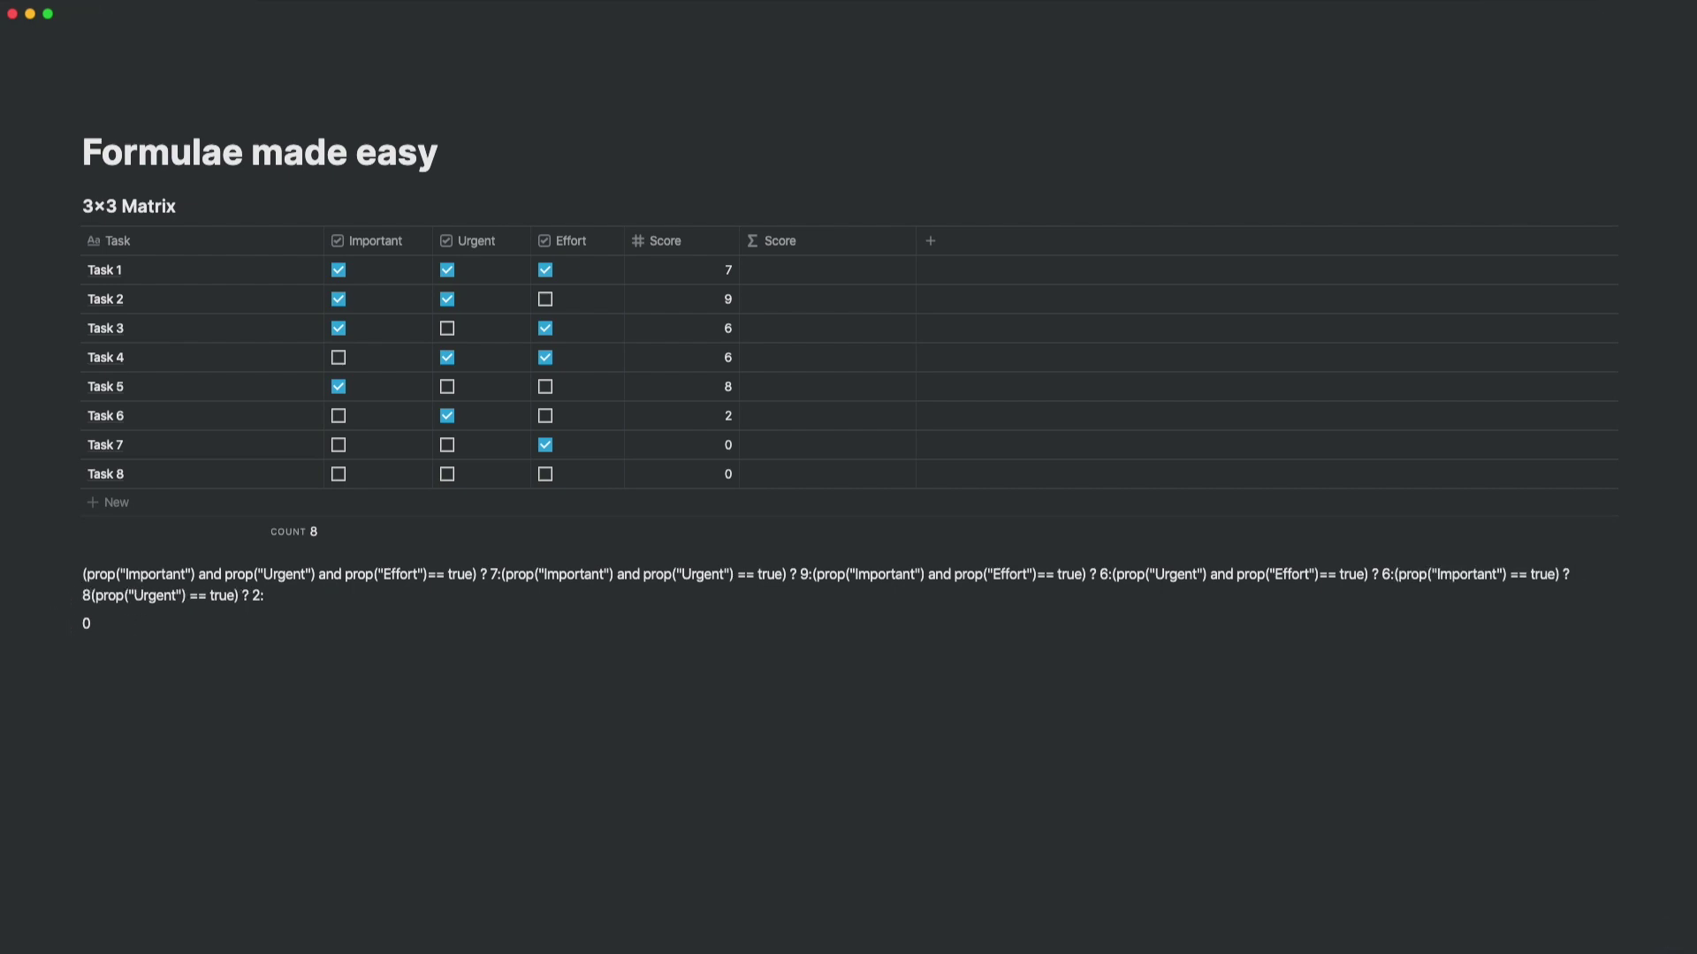
{"action": "type", "text": ":"}
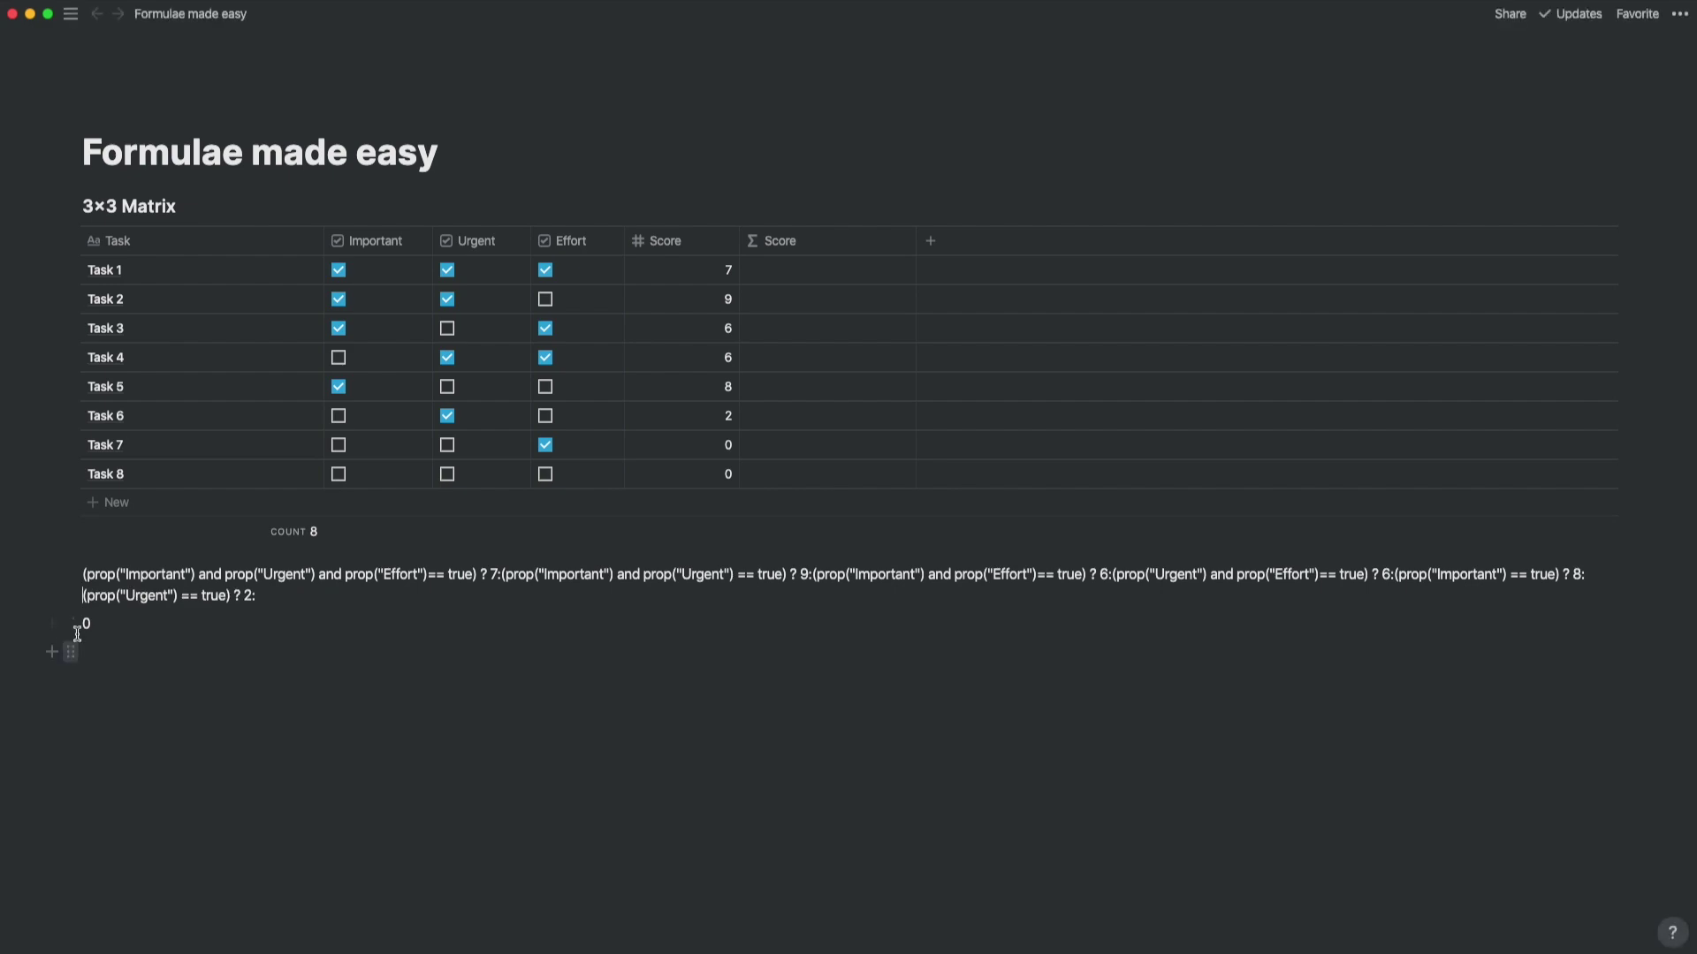
{"action": "key", "text": "Down"}
{"action": "key", "text": "BackSpace"}
{"action": "key", "text": "super+a"}
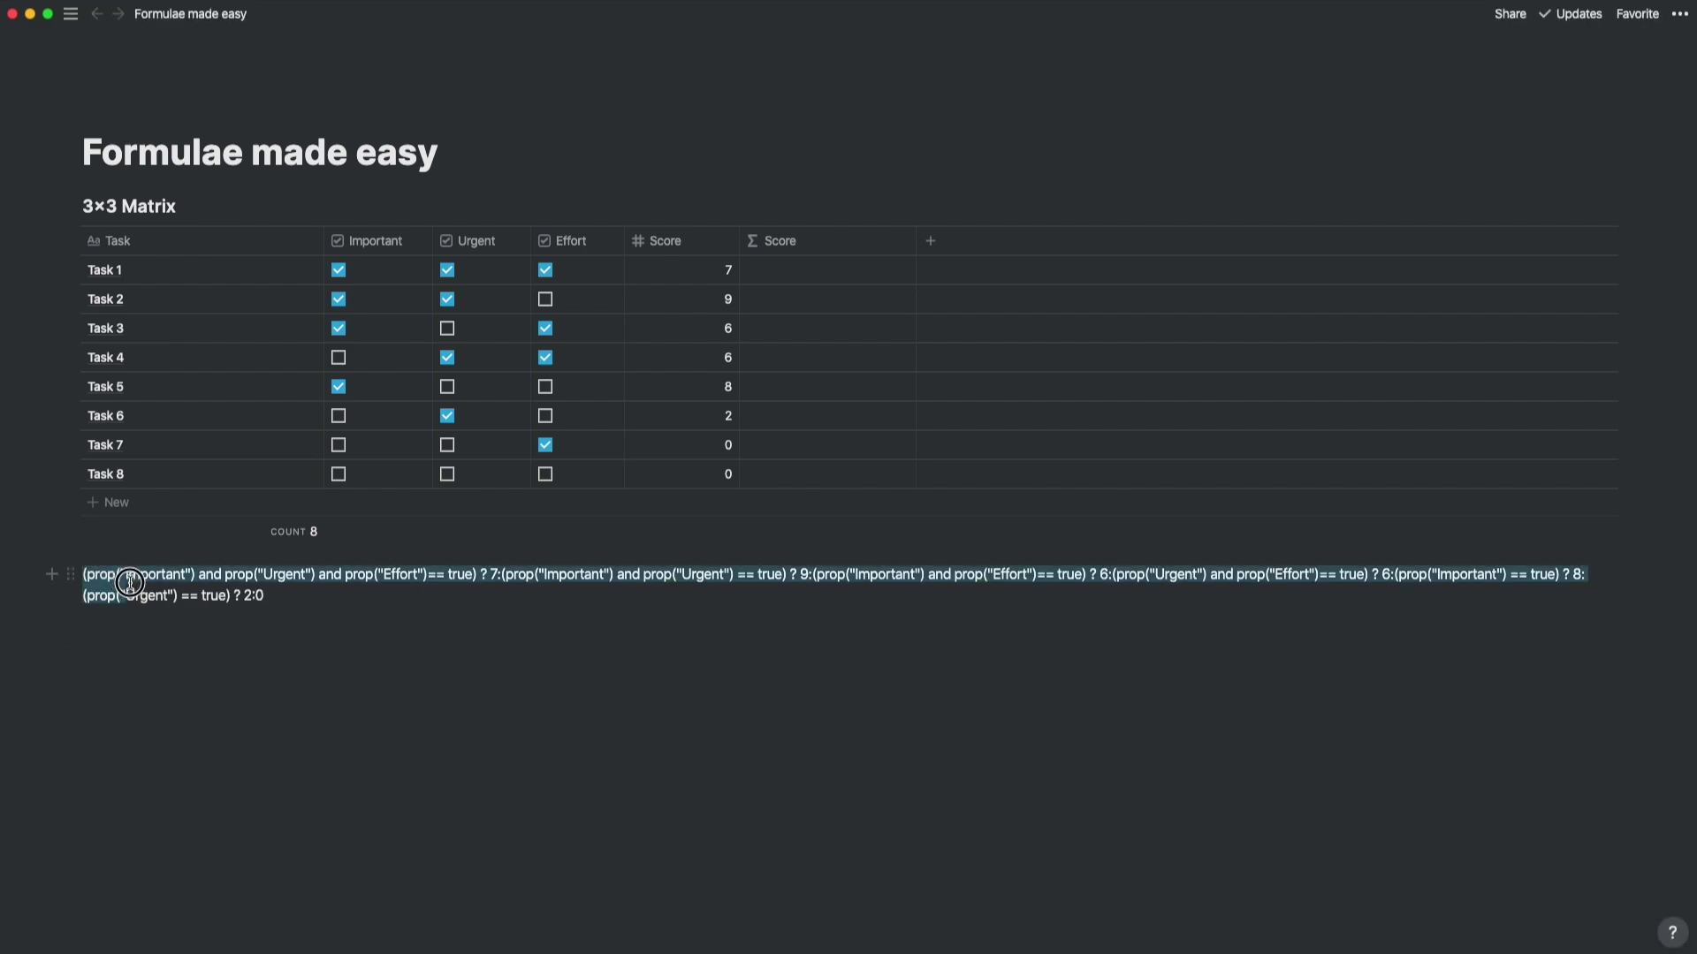
Copy the combined formula into the Σ Score column's formula and confirm it
{"action": "key", "text": "super+c"}
{"action": "left_click", "coordinate": [776, 270]}
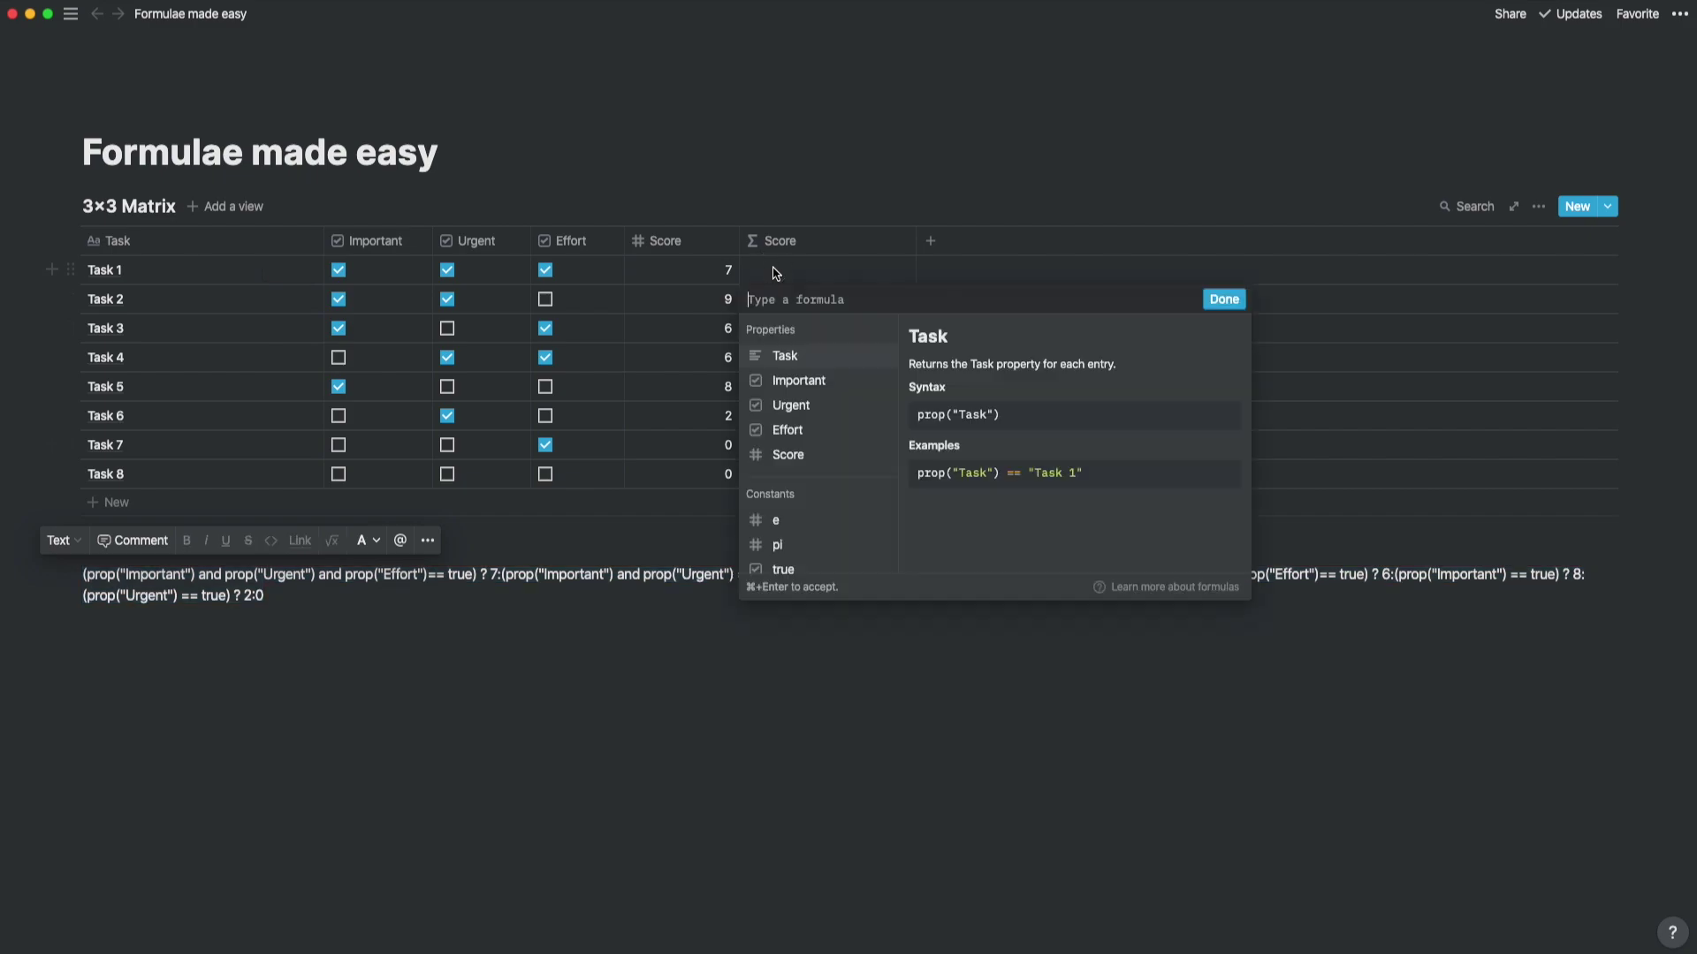
{"action": "key", "text": "super+v"}
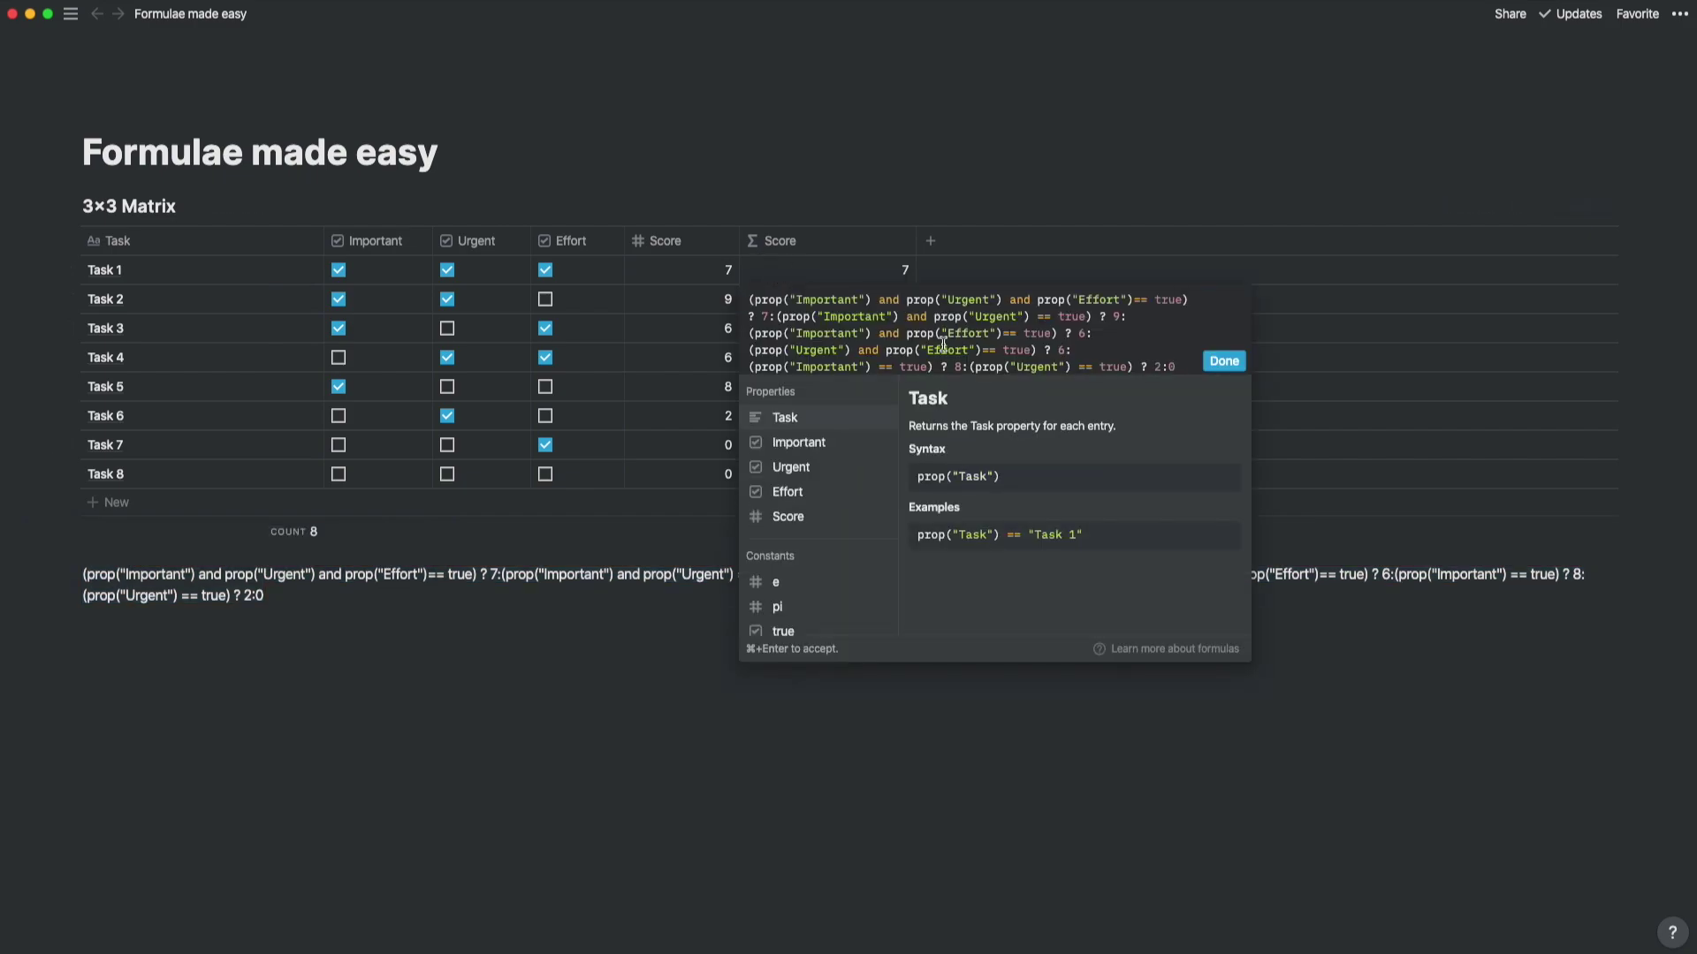
{"action": "left_click", "coordinate": [1224, 361]}
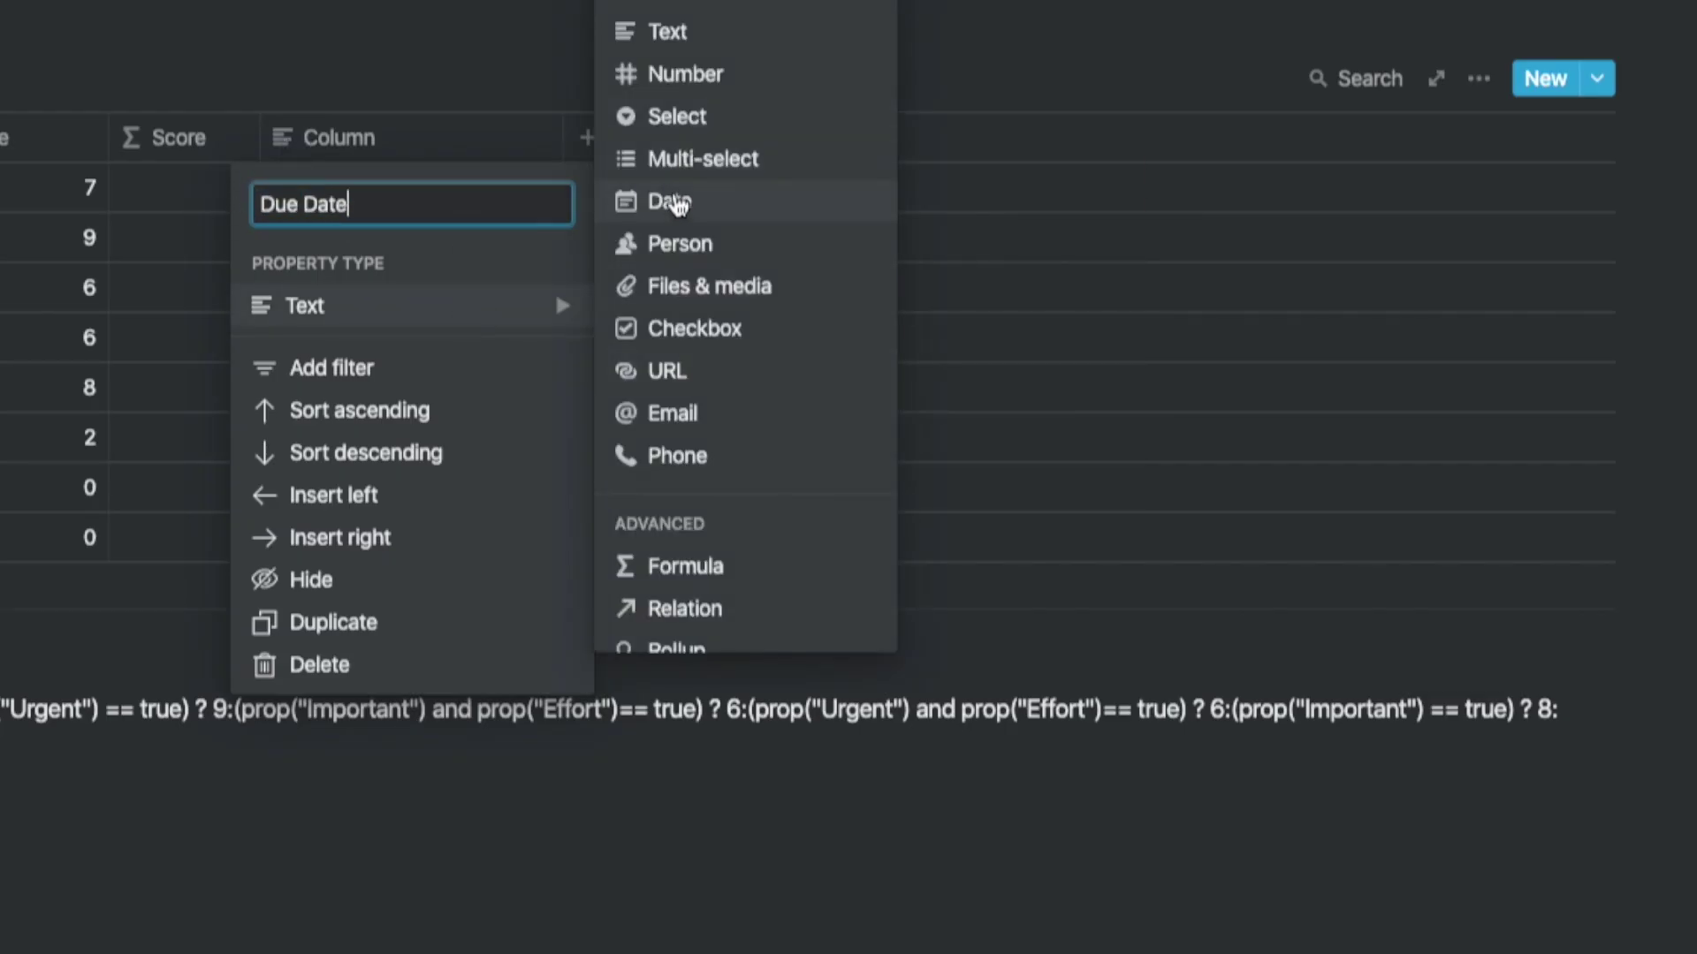
Make Due Date a date column and set Tasks 1–5 dates, including Jul 14, Jul 11 and Jul 22
{"action": "left_click", "coordinate": [625, 205]}
{"action": "left_click", "coordinate": [334, 237]}
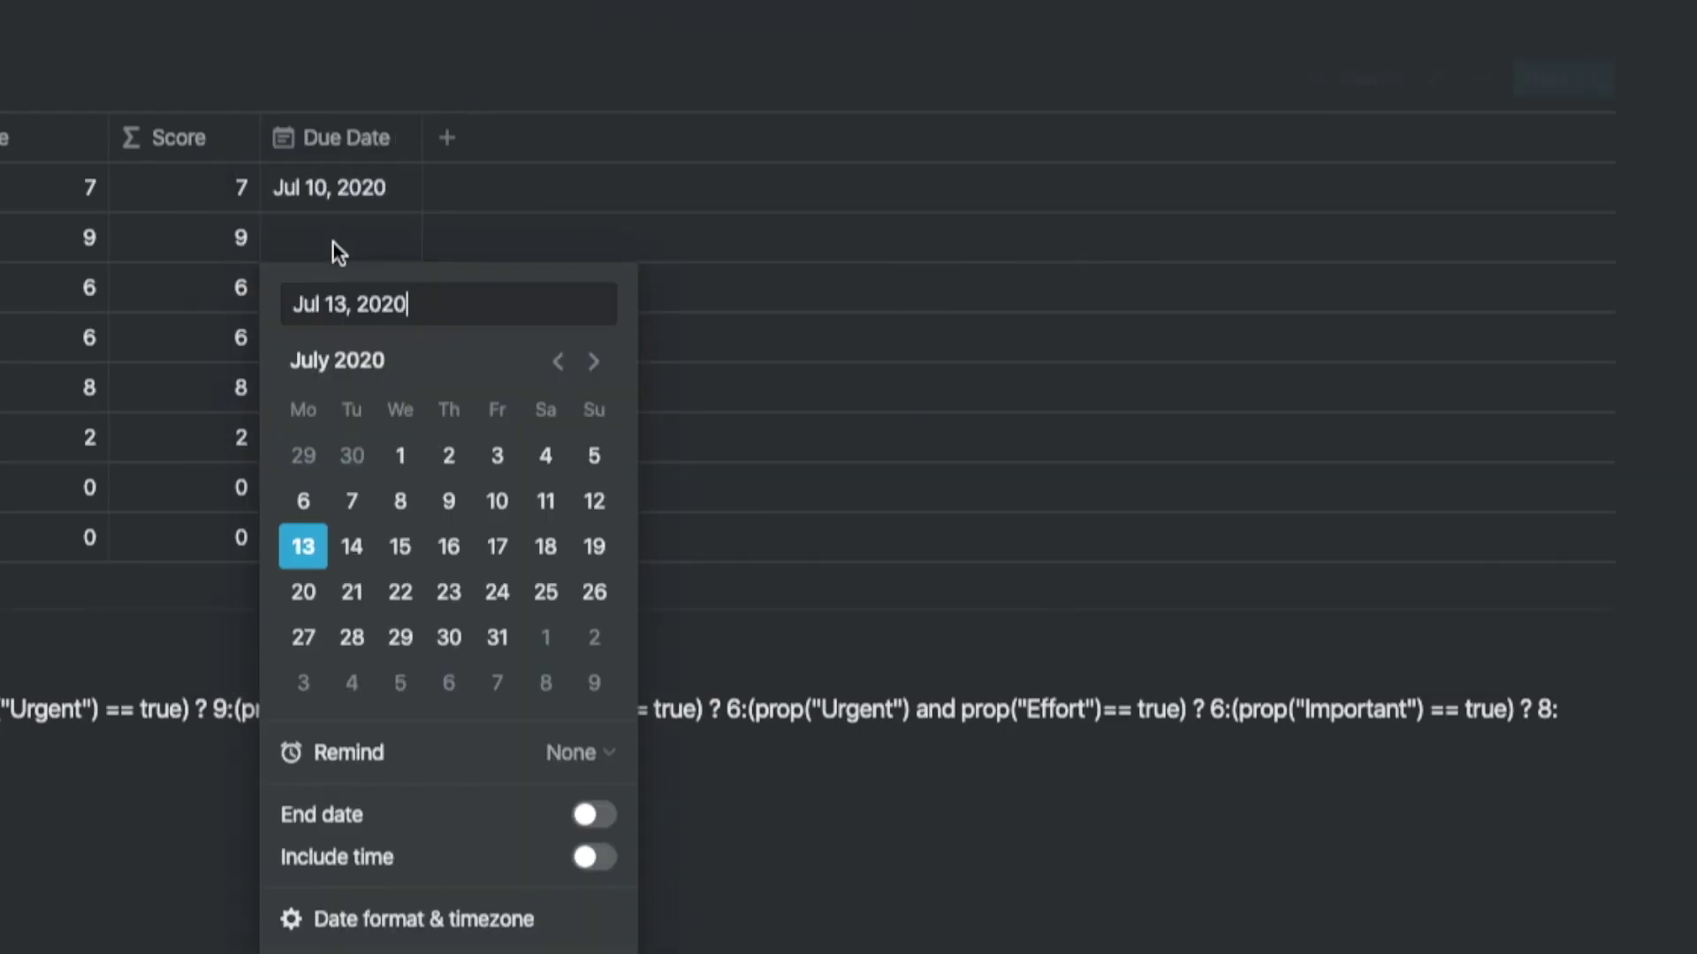
{"action": "left_click", "coordinate": [352, 546]}
{"action": "left_click", "coordinate": [354, 289]}
{"action": "left_click", "coordinate": [352, 597]}
{"action": "left_click", "coordinate": [353, 337]}
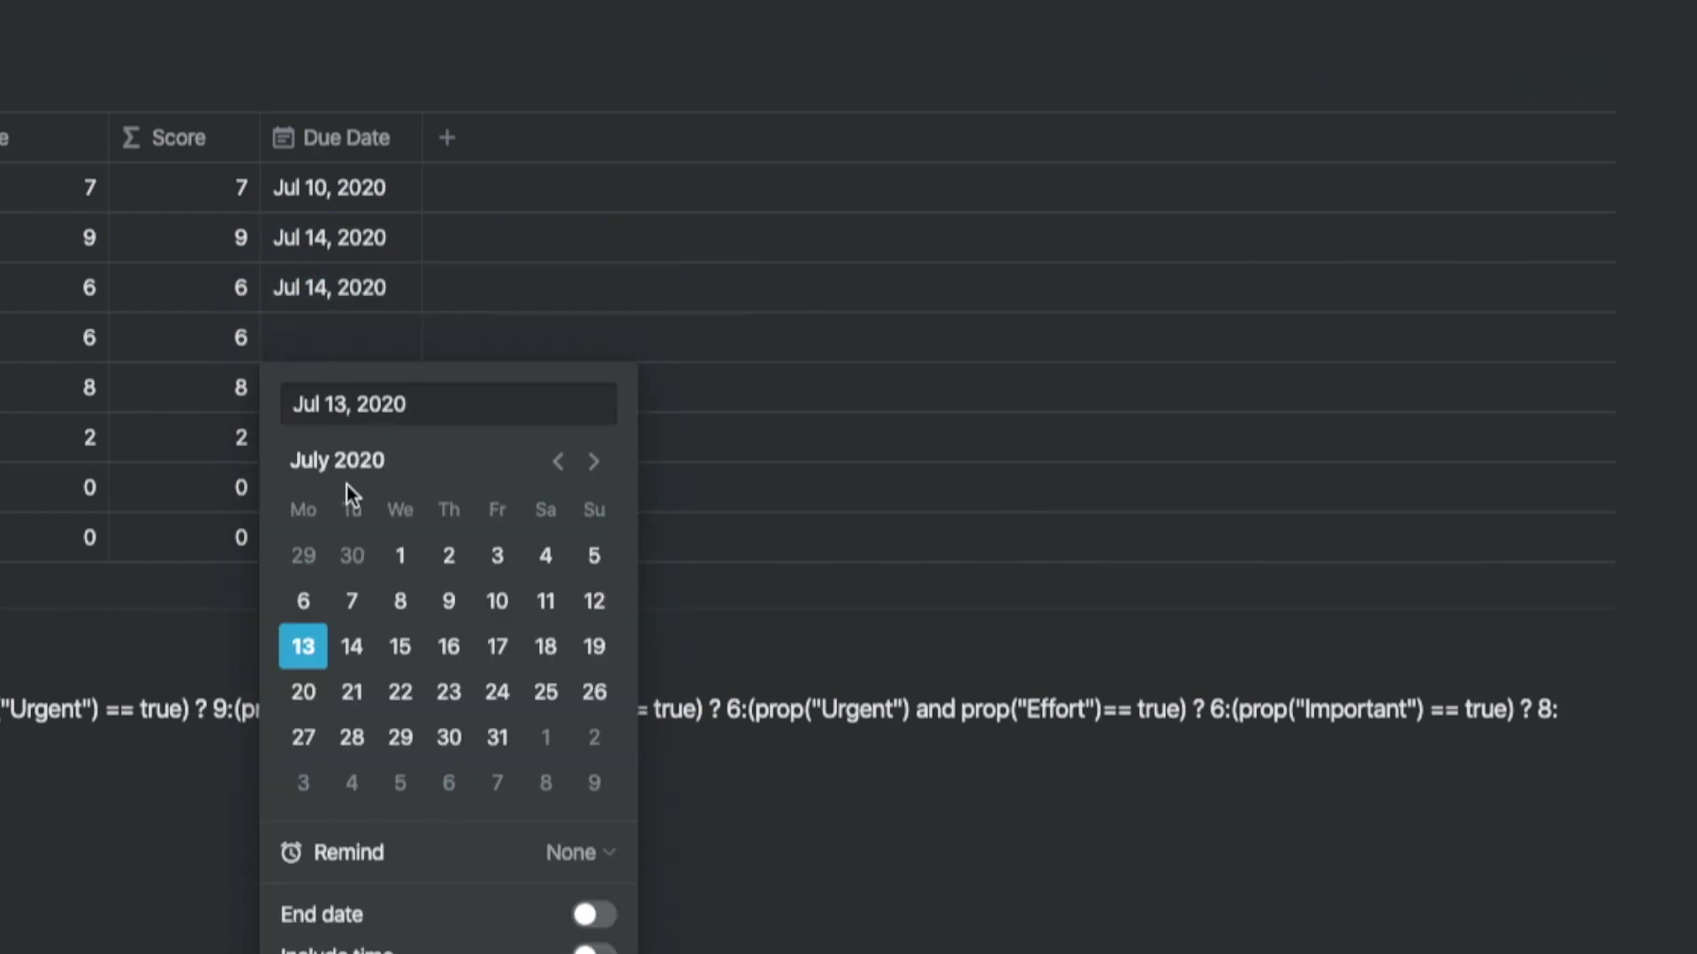
{"action": "left_click", "coordinate": [546, 602]}
{"action": "left_click", "coordinate": [343, 398]}
{"action": "left_click", "coordinate": [401, 742]}
Set Tasks 6–8 due dates to Jul 22, Jul 23 and Jul 20, and add another column
{"action": "left_click", "coordinate": [341, 437]}
{"action": "left_click", "coordinate": [447, 791]}
{"action": "left_click", "coordinate": [341, 437]}
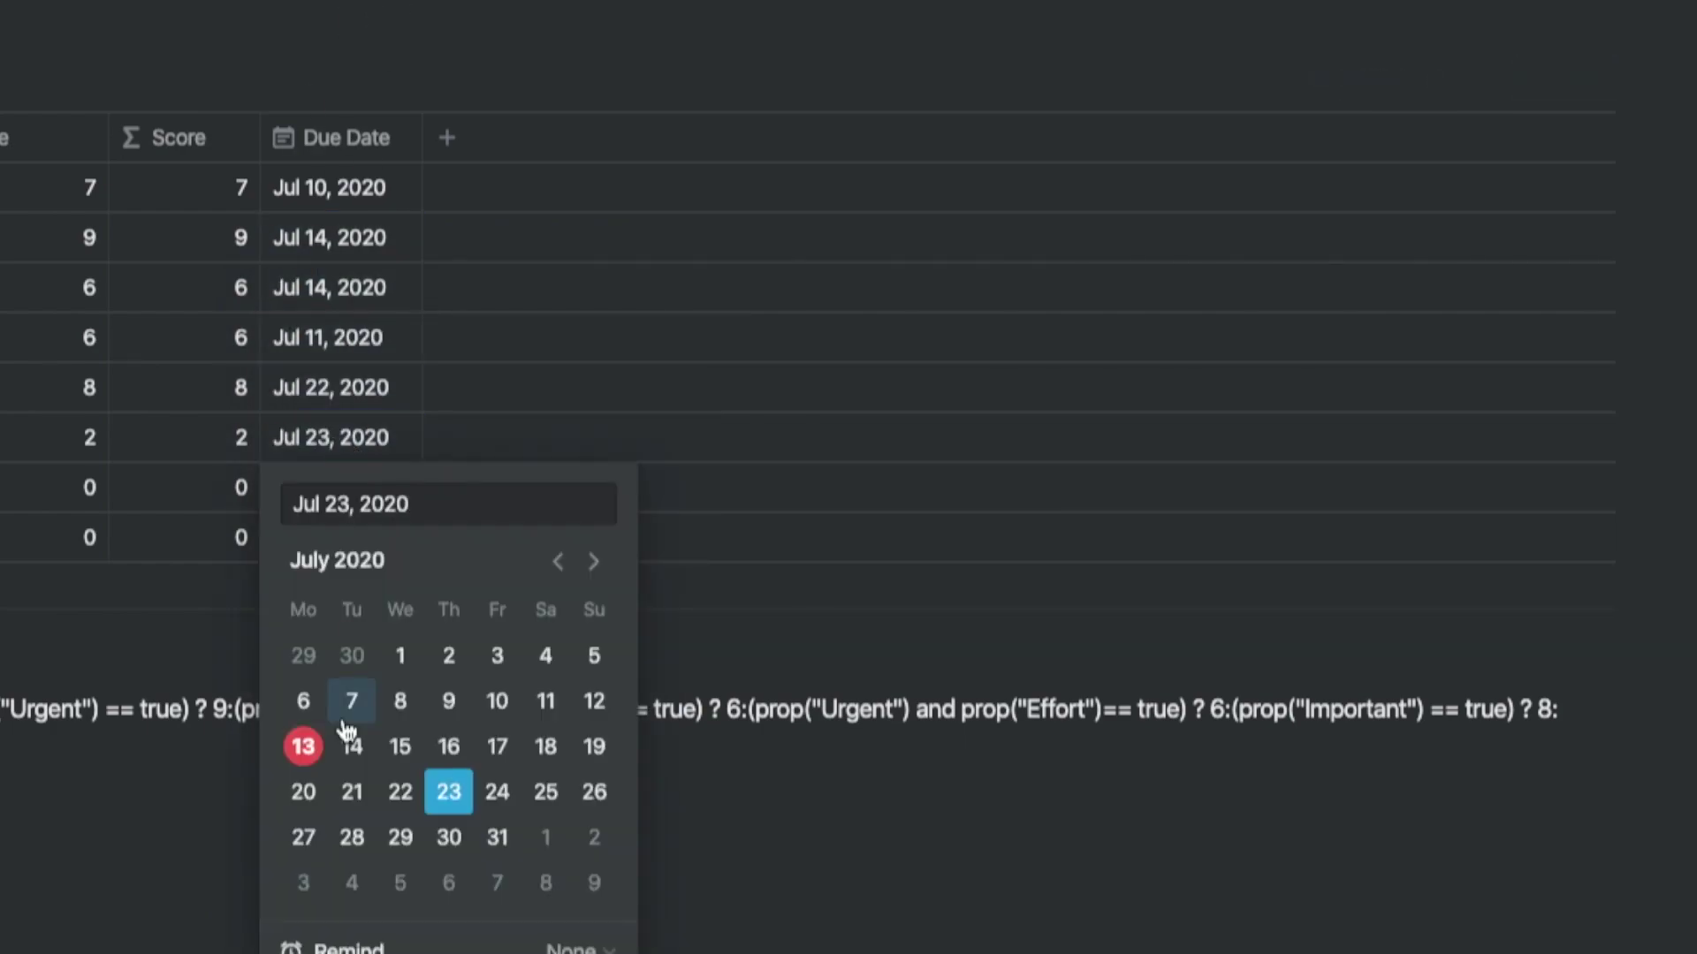
{"action": "left_click", "coordinate": [340, 487]}
{"action": "left_click", "coordinate": [300, 546]}
{"action": "left_click", "coordinate": [303, 79]}
{"action": "left_click", "coordinate": [447, 138]}
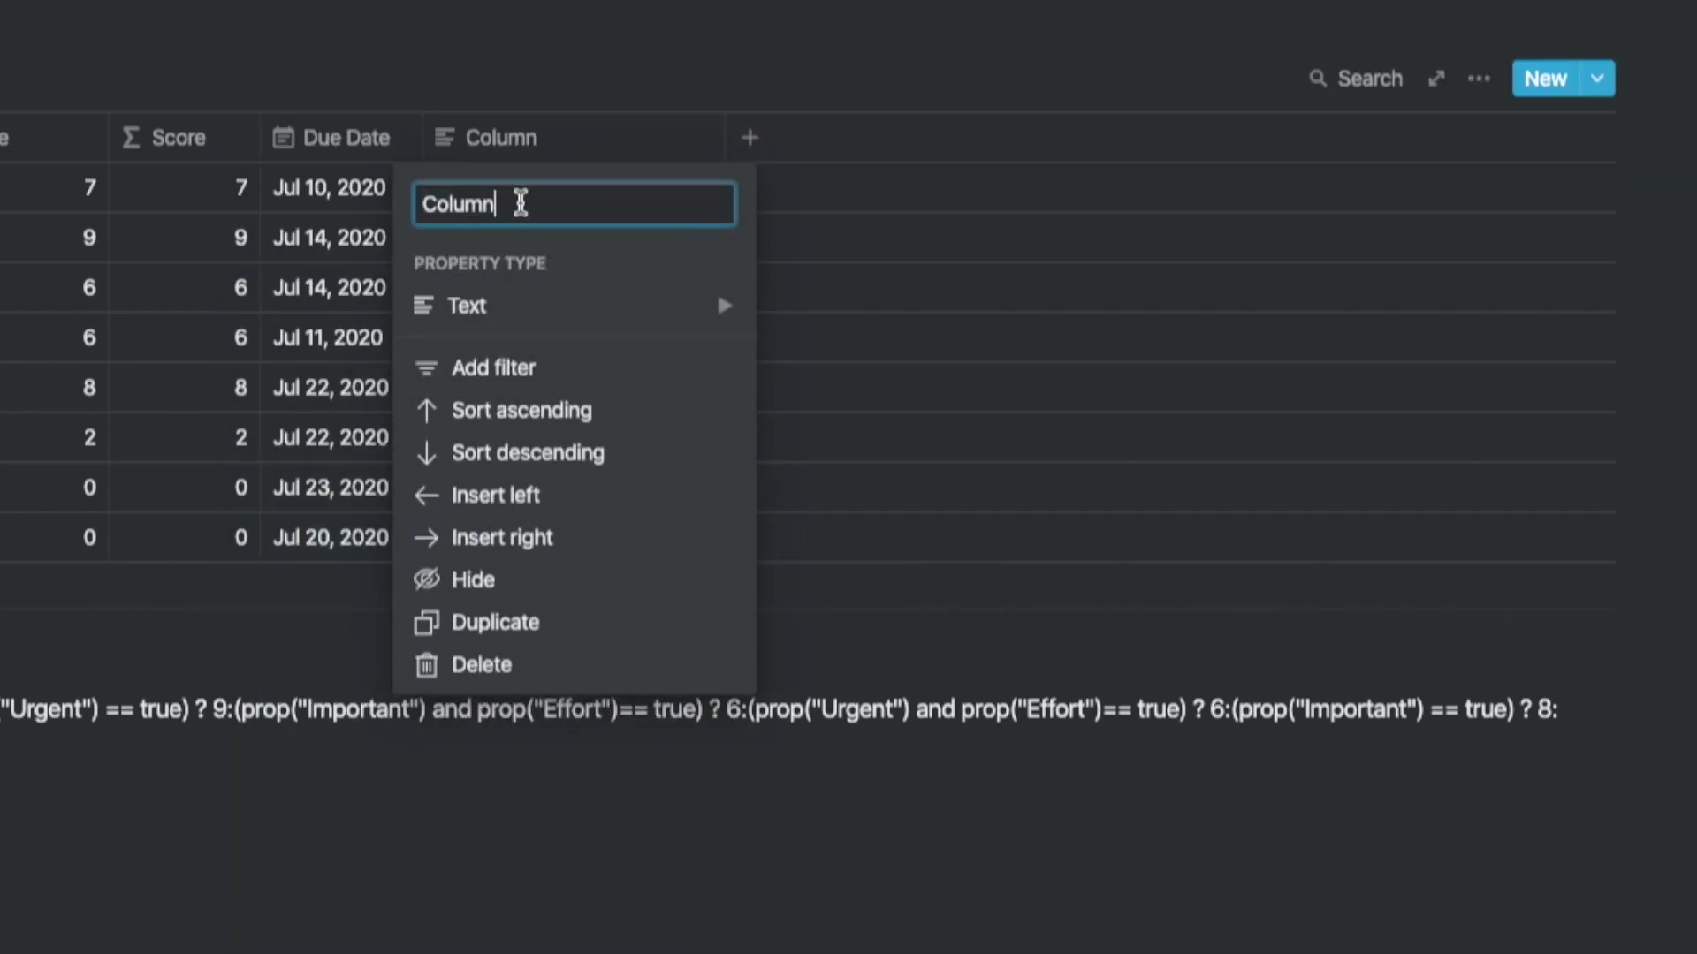
{"action": "left_click_drag", "start_coordinate": [519, 204], "coordinate": [428, 204]}
Name the new column DOW and make it a Formula property
{"action": "type", "text": "DOW"}
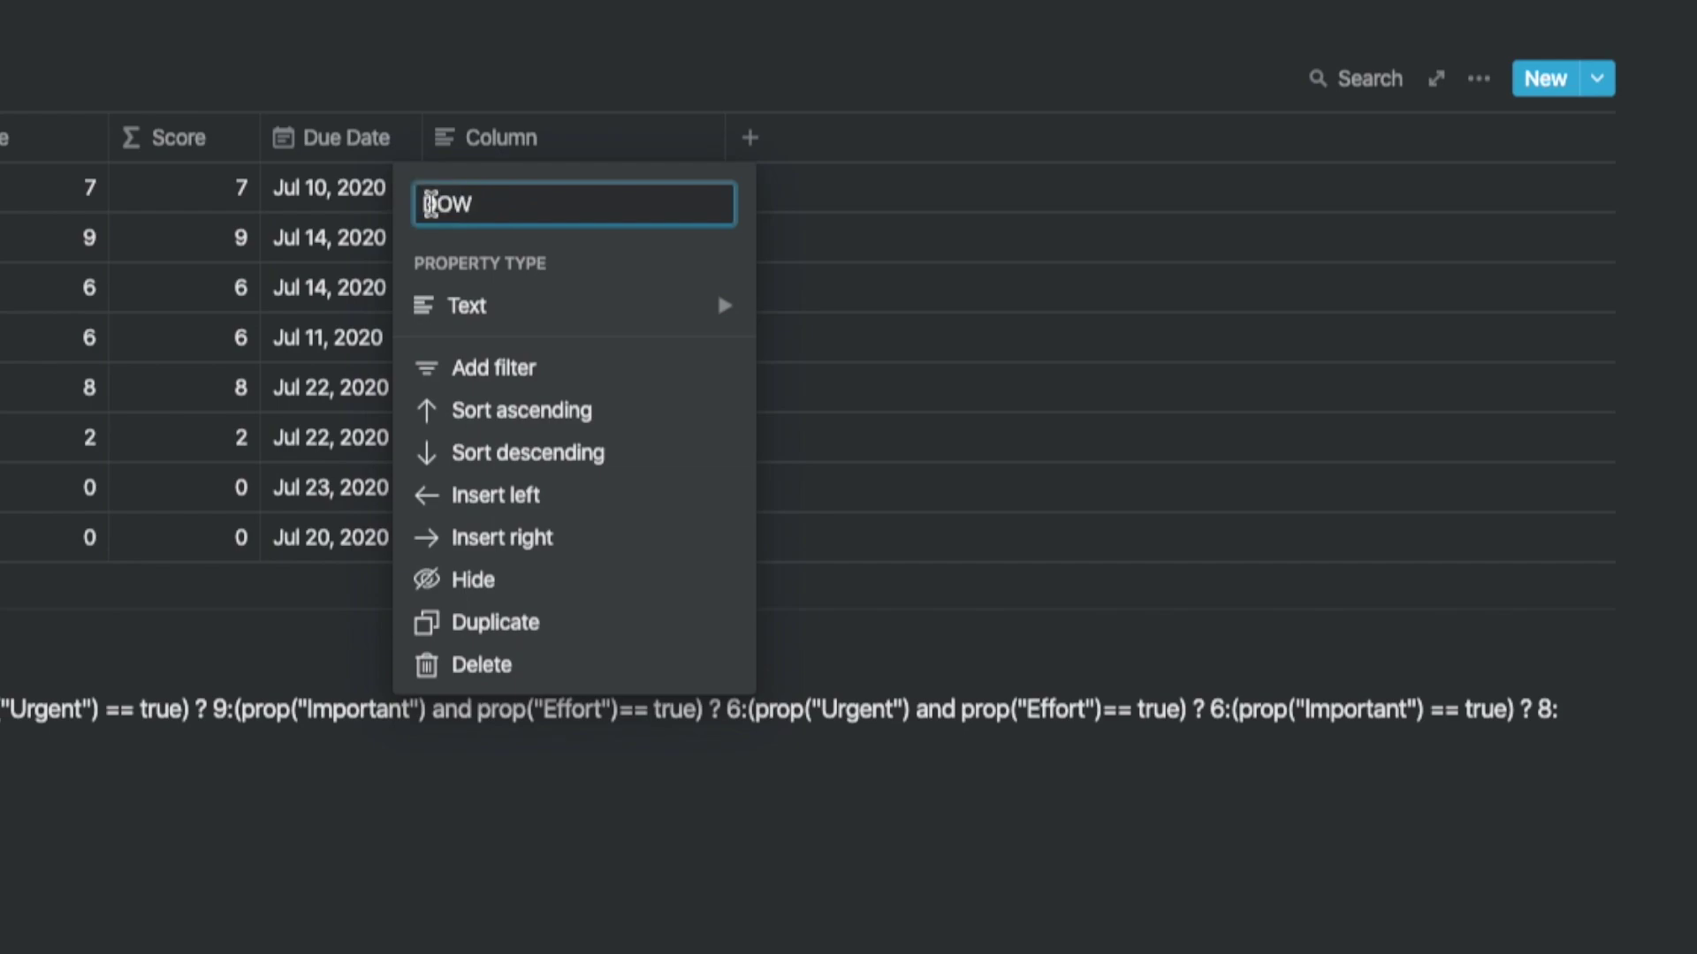
{"action": "left_click", "coordinate": [574, 306]}
{"action": "left_click", "coordinate": [813, 553]}
{"action": "left_click", "coordinate": [479, 180]}
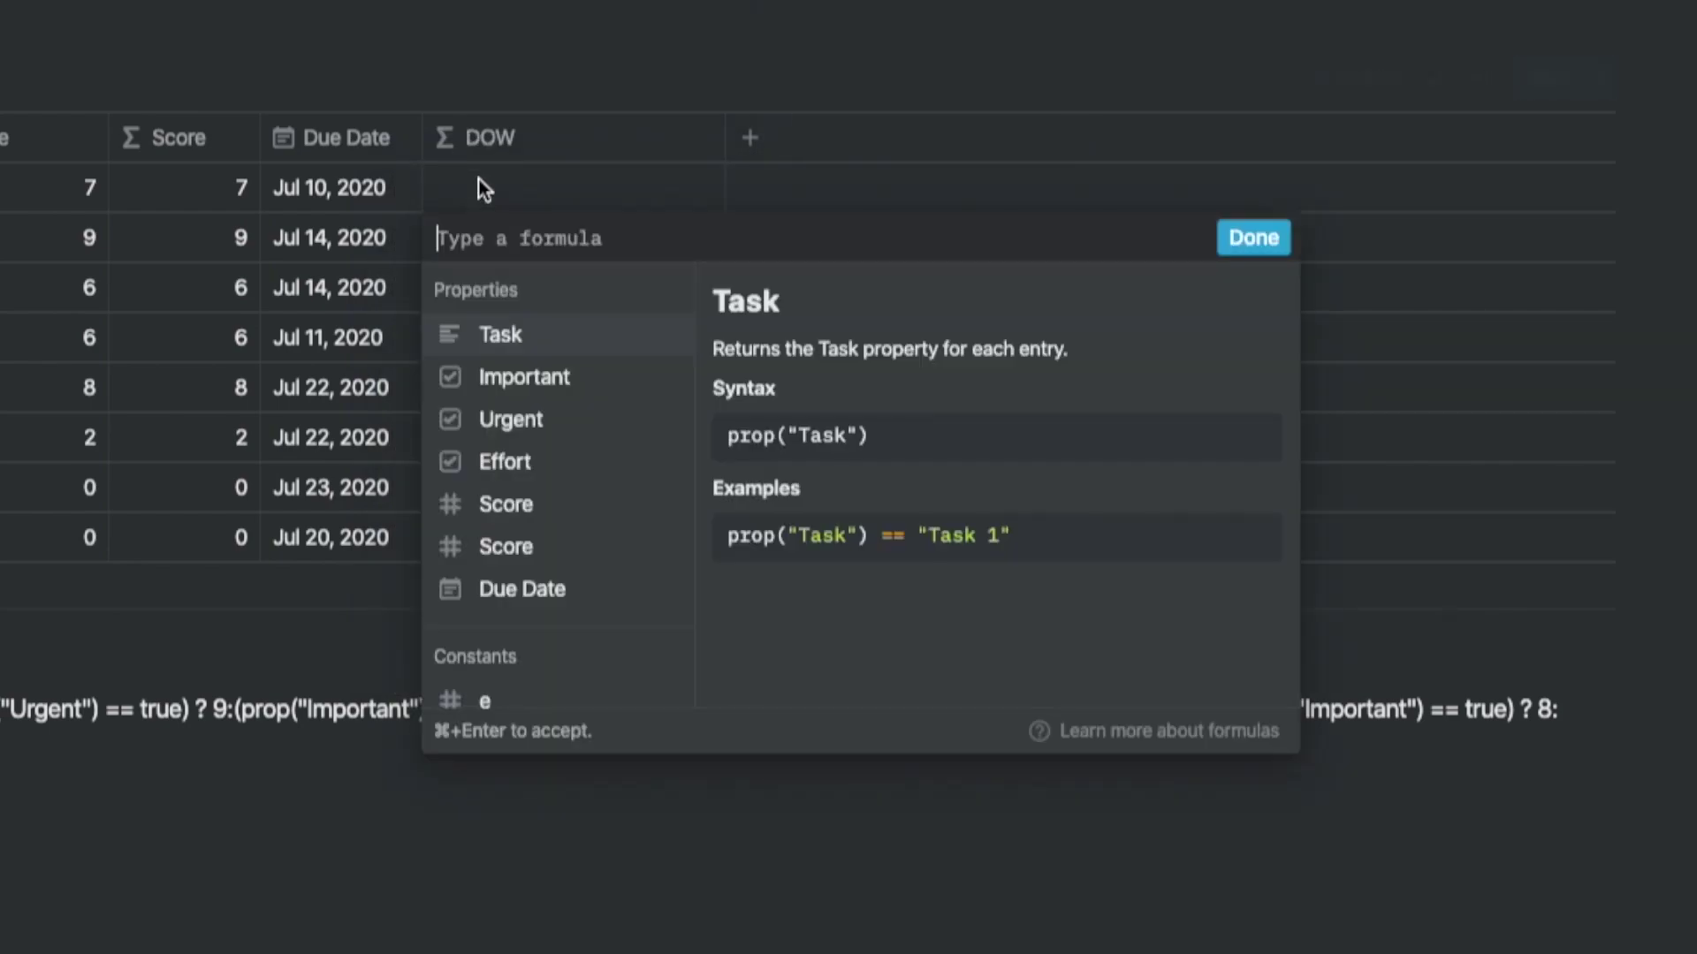
Enter formatDate(prop("Due Date"), "ddd") as the DOW formula to show abbreviated weekdays
{"action": "type", "text": "ma"}
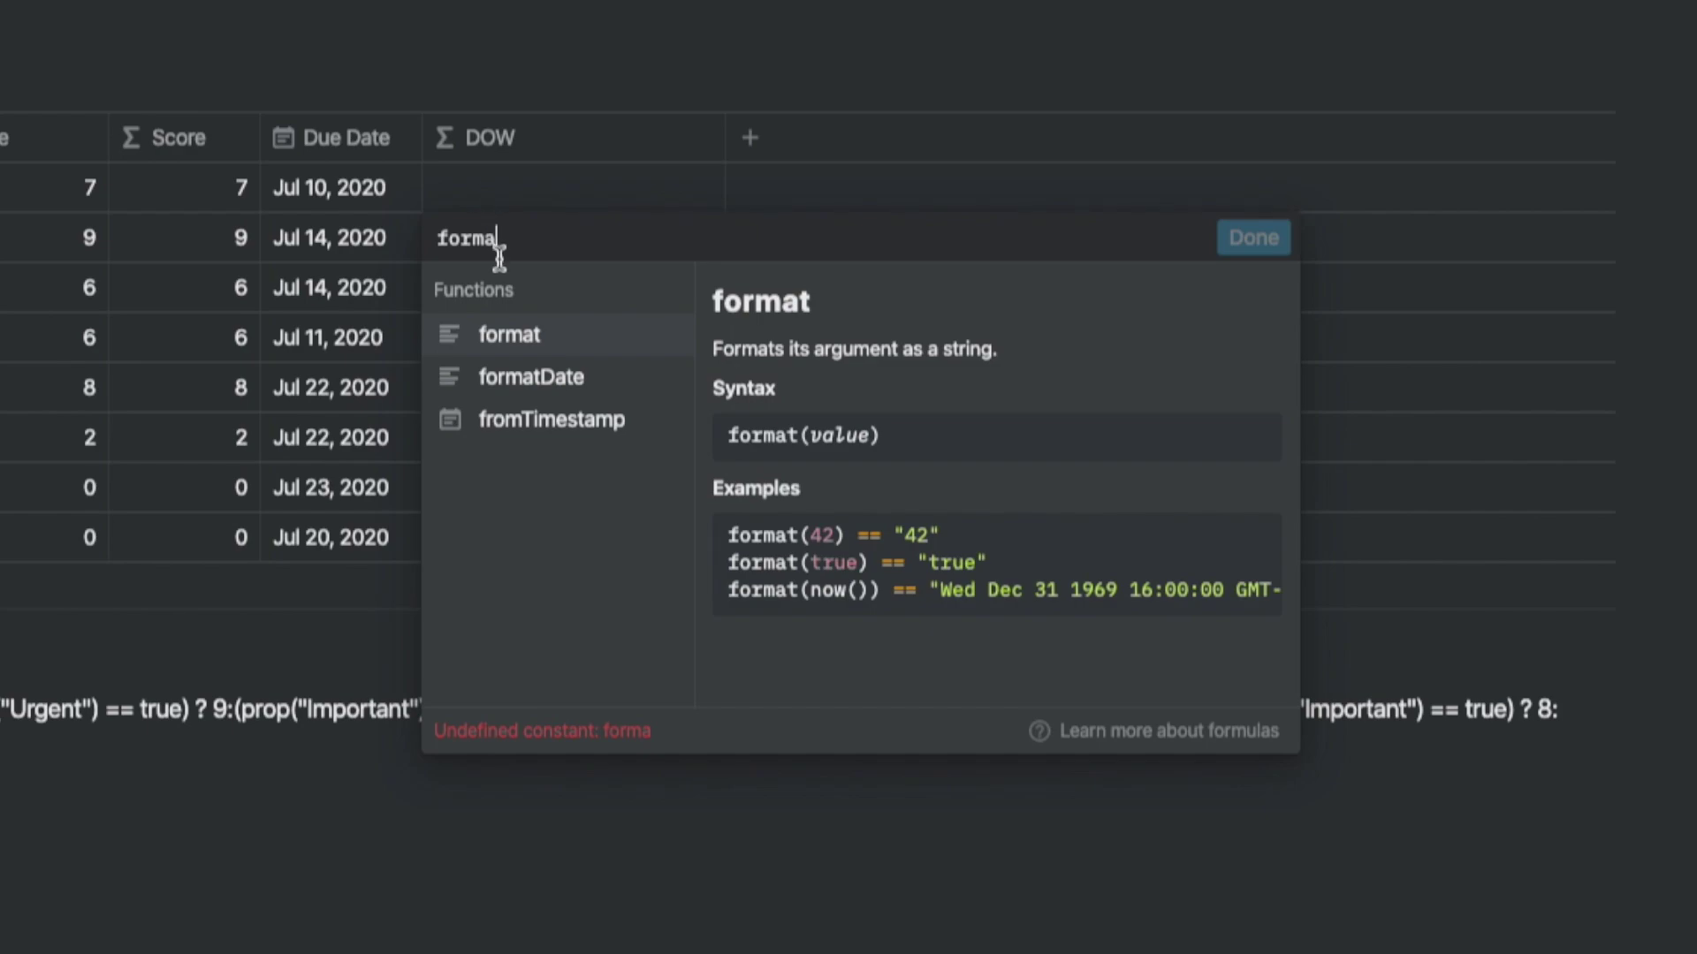
{"action": "left_click", "coordinate": [518, 386]}
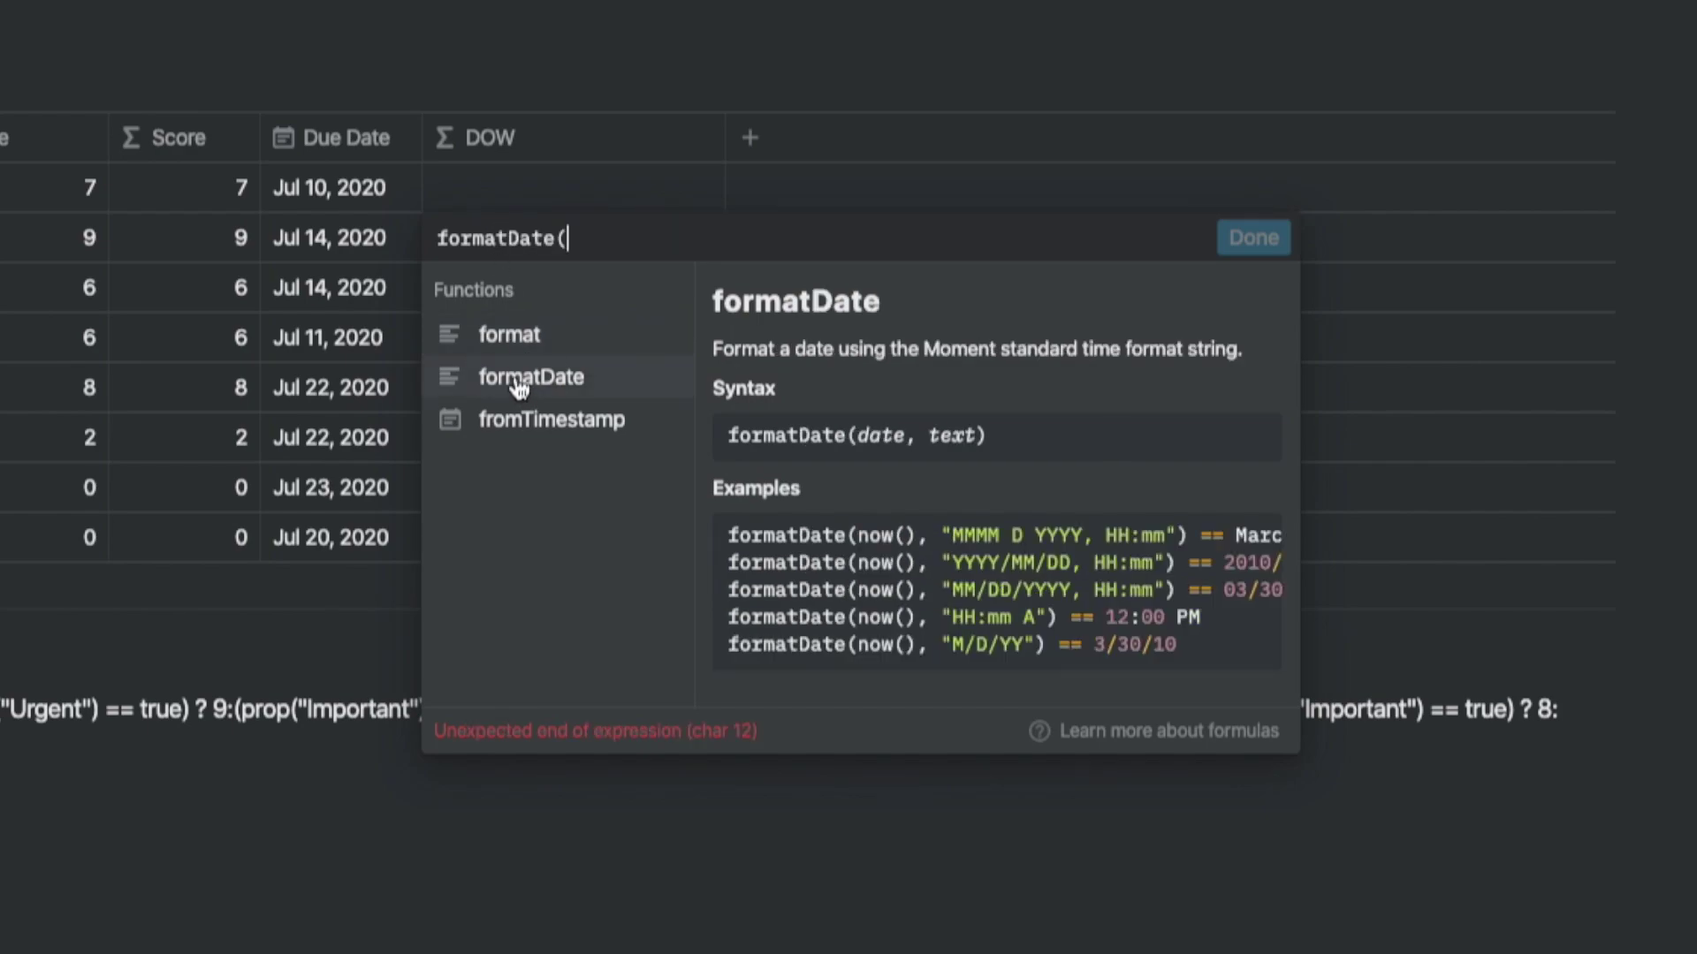
{"action": "type", "text": "p"}
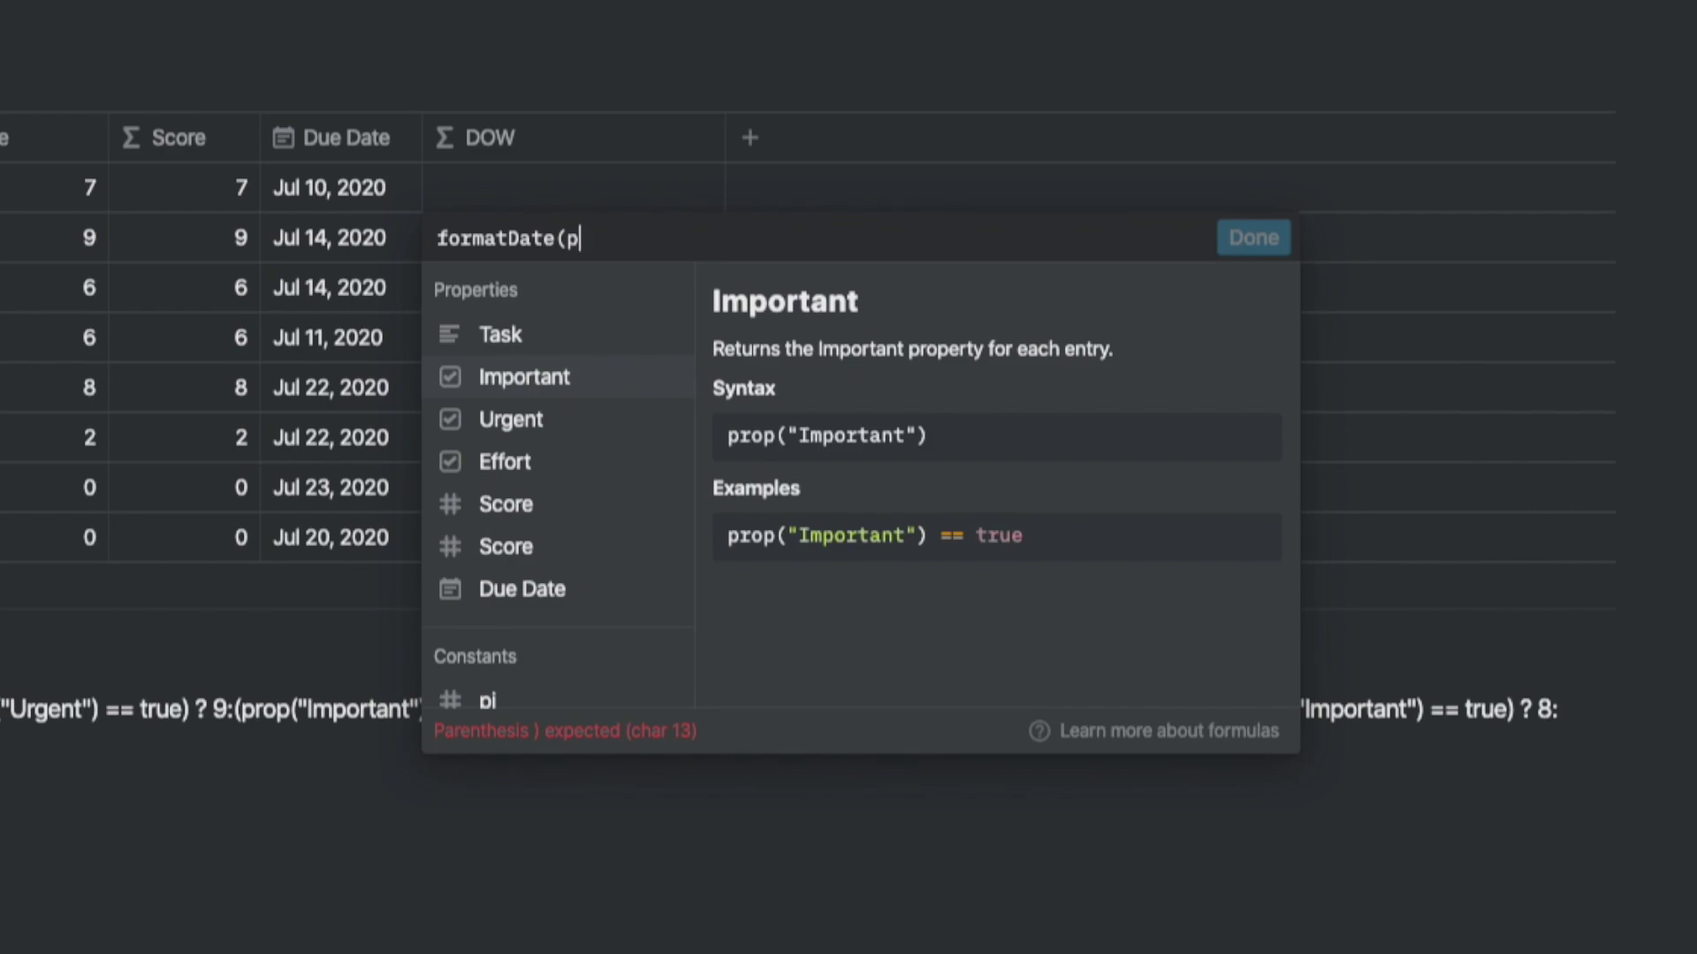
{"action": "left_click", "coordinate": [519, 591]}
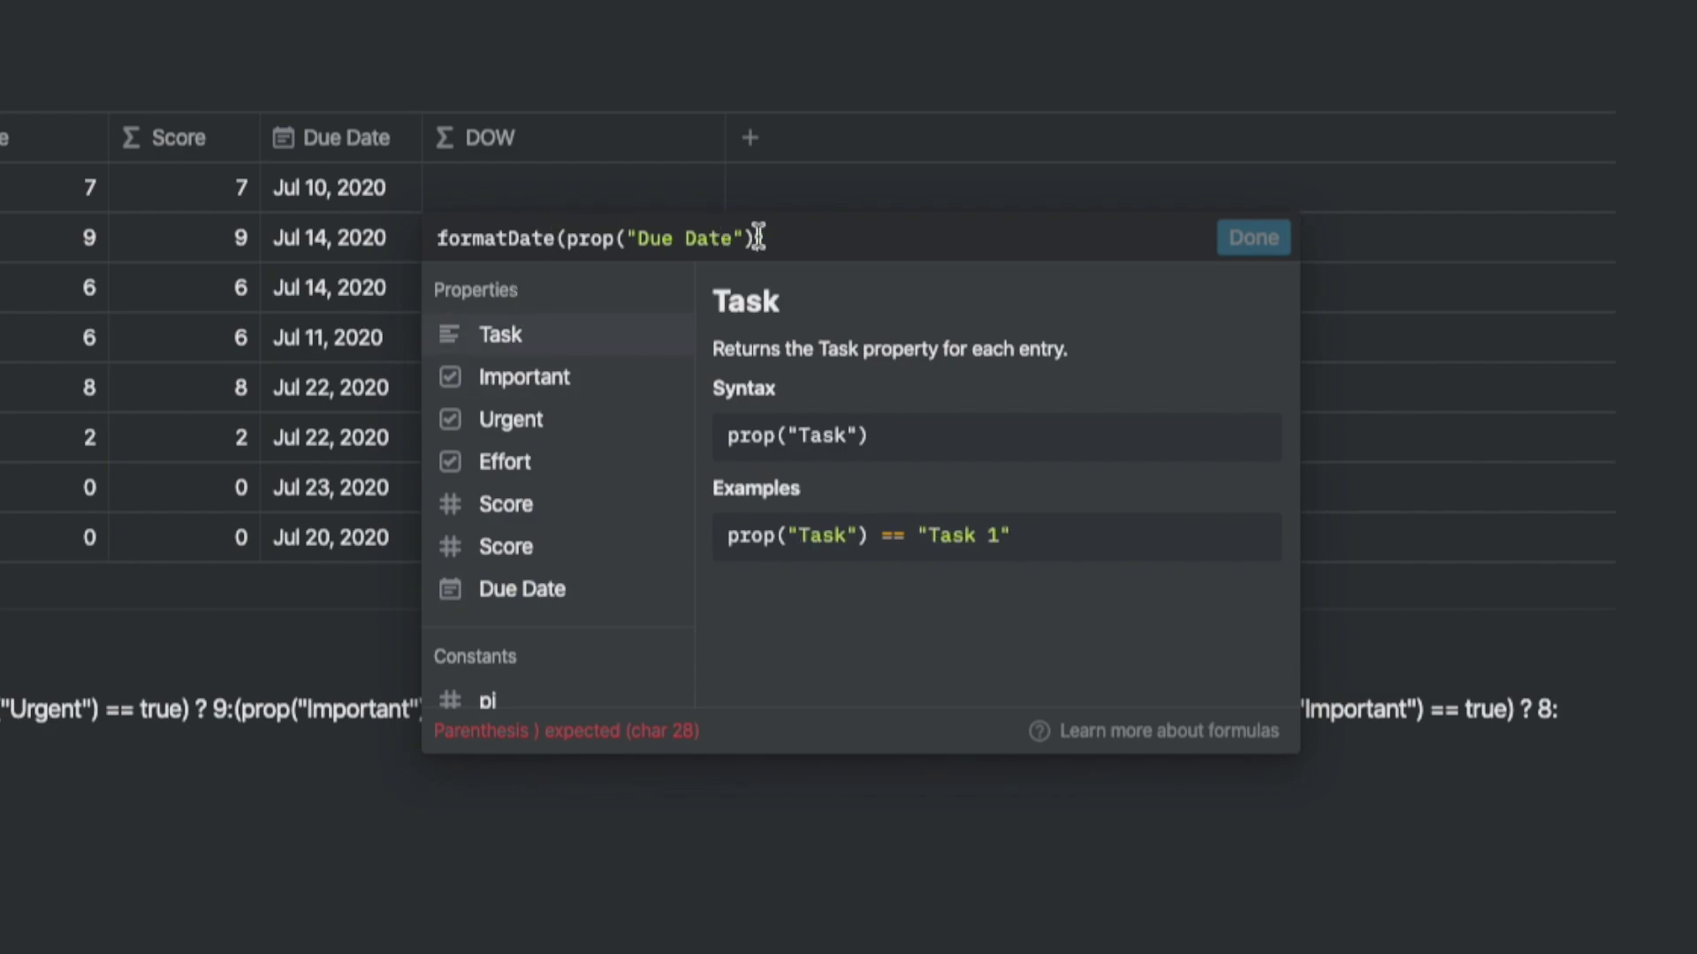
{"action": "type", "text": ","}
{"action": "left_click", "coordinate": [558, 237]}
{"action": "type", "text": ")"}
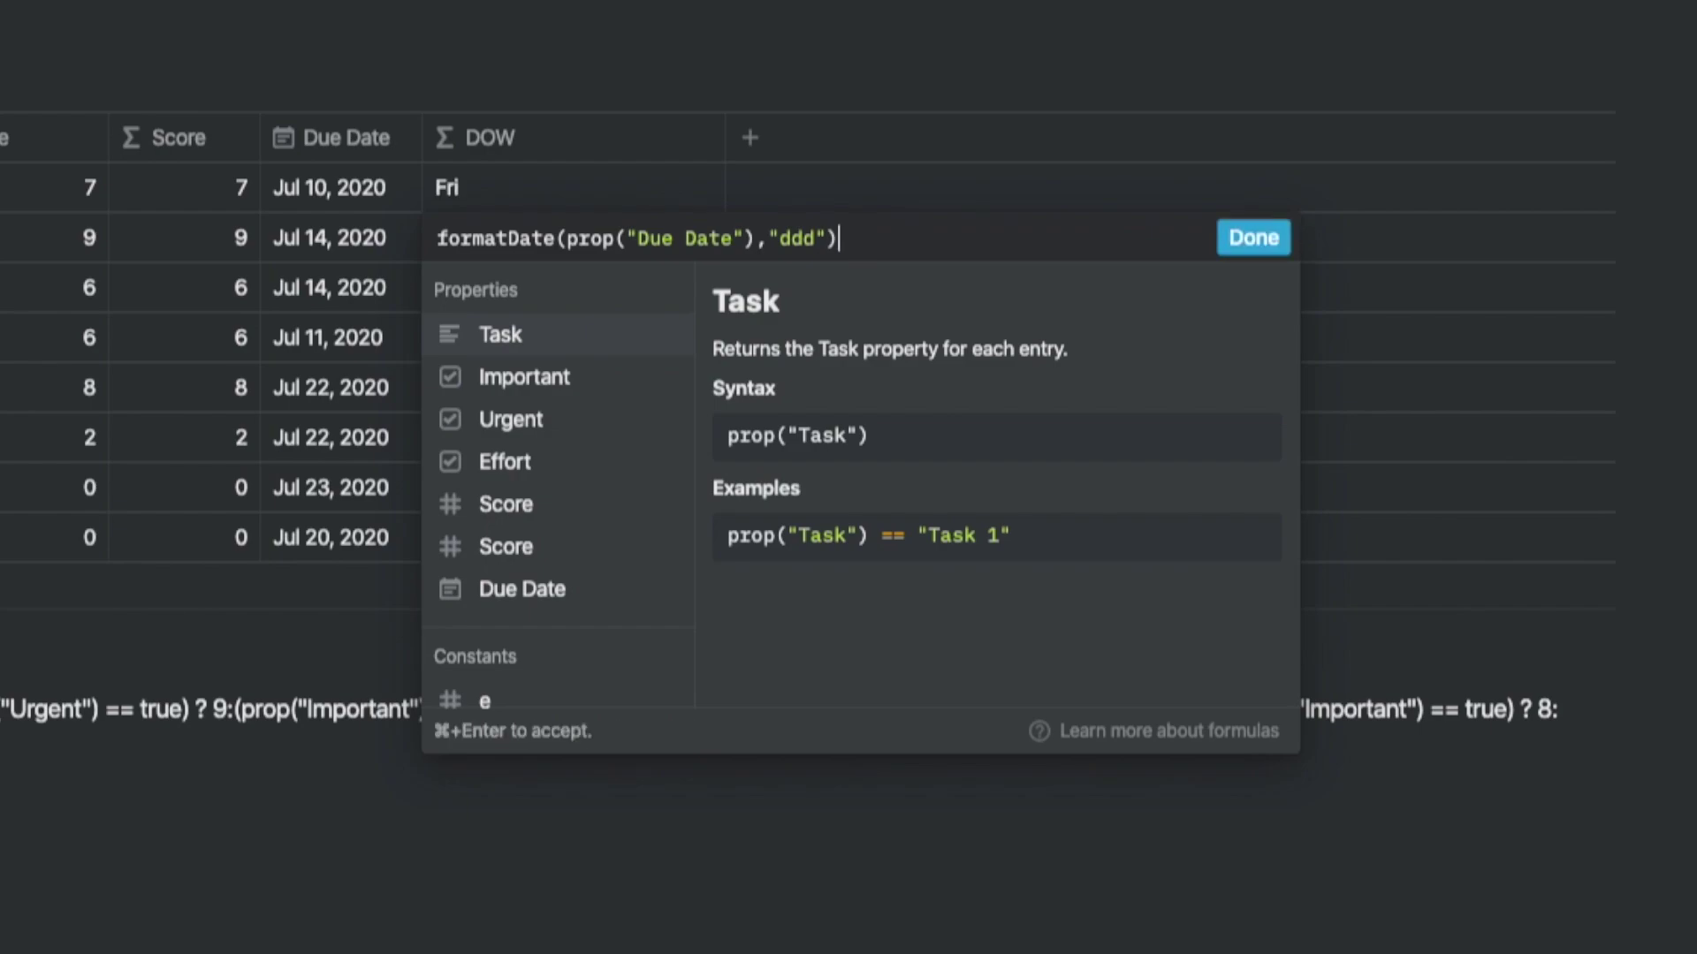
{"action": "left_click", "coordinate": [1223, 252]}
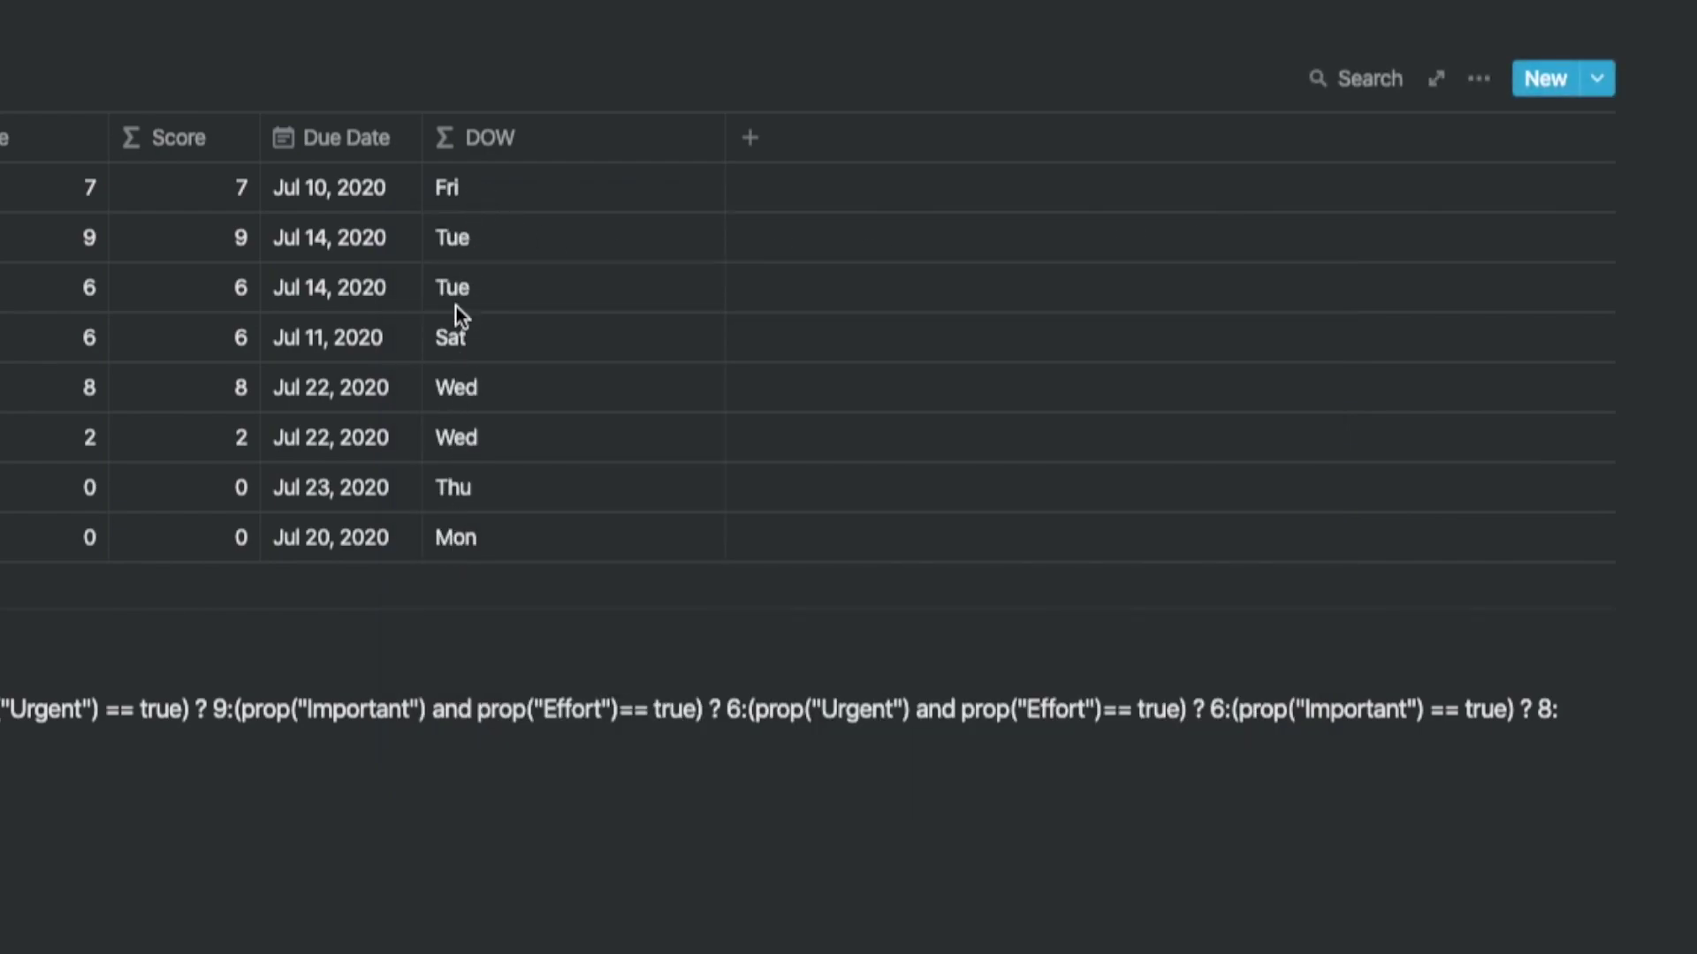
Change the DOW format string to "dddd" to show full weekday names
{"action": "left_click", "coordinate": [454, 195]}
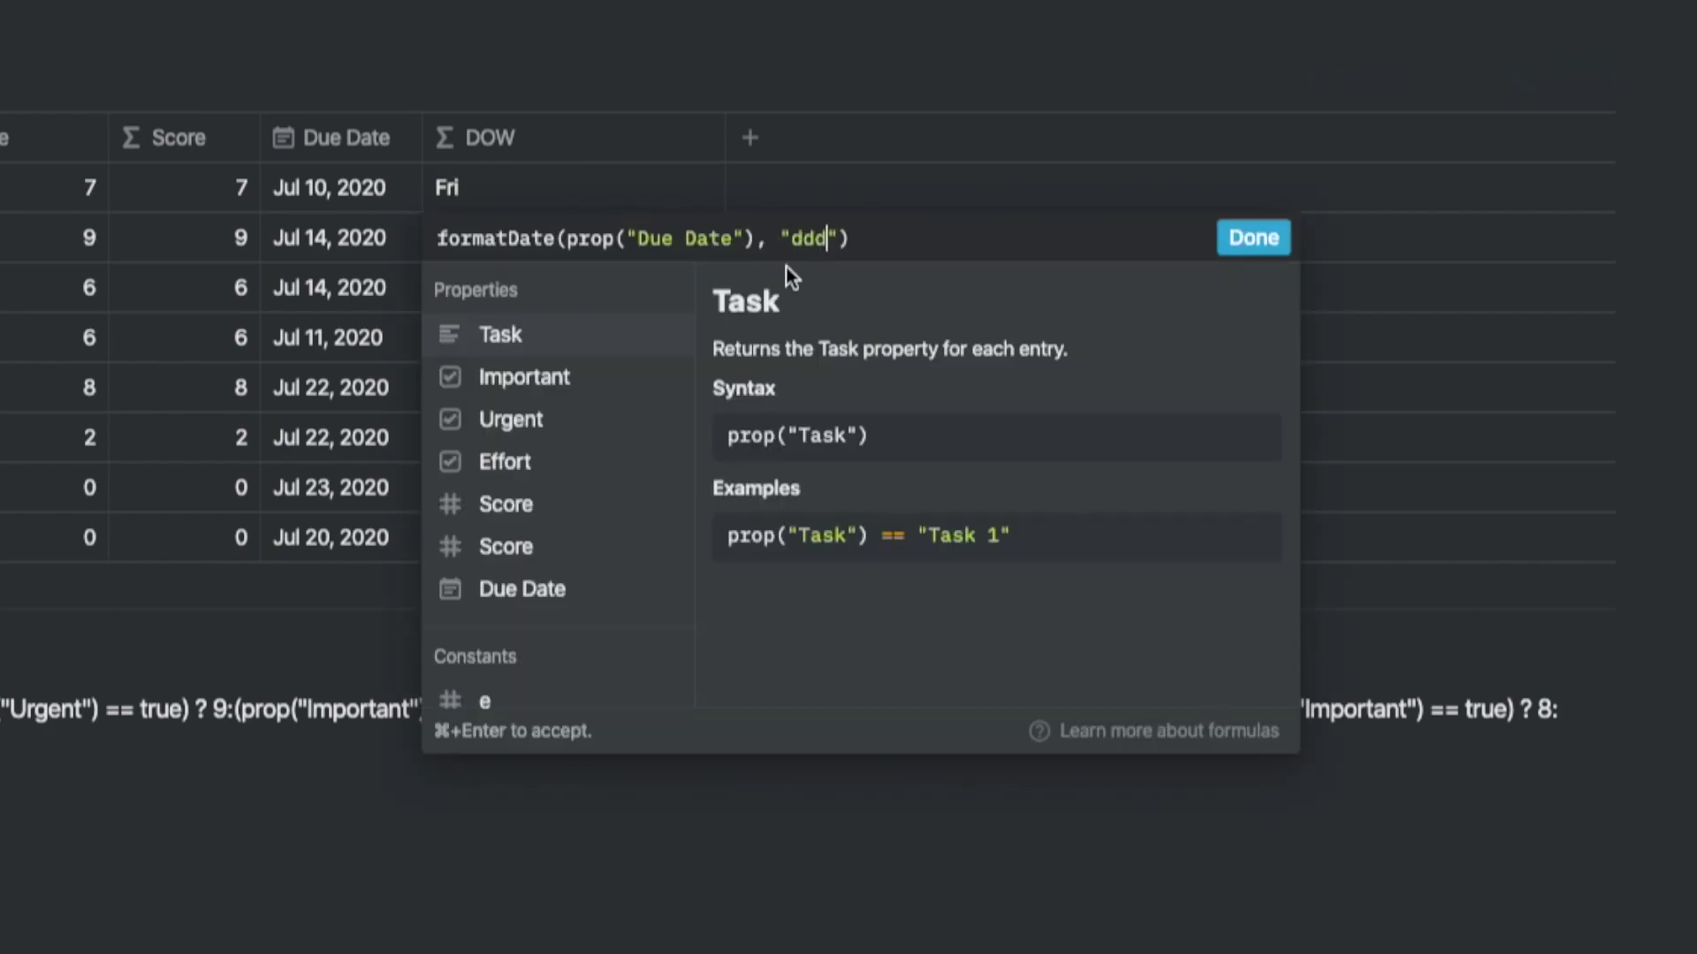
{"action": "type", "text": "d"}
{"action": "left_click", "coordinate": [1251, 239]}
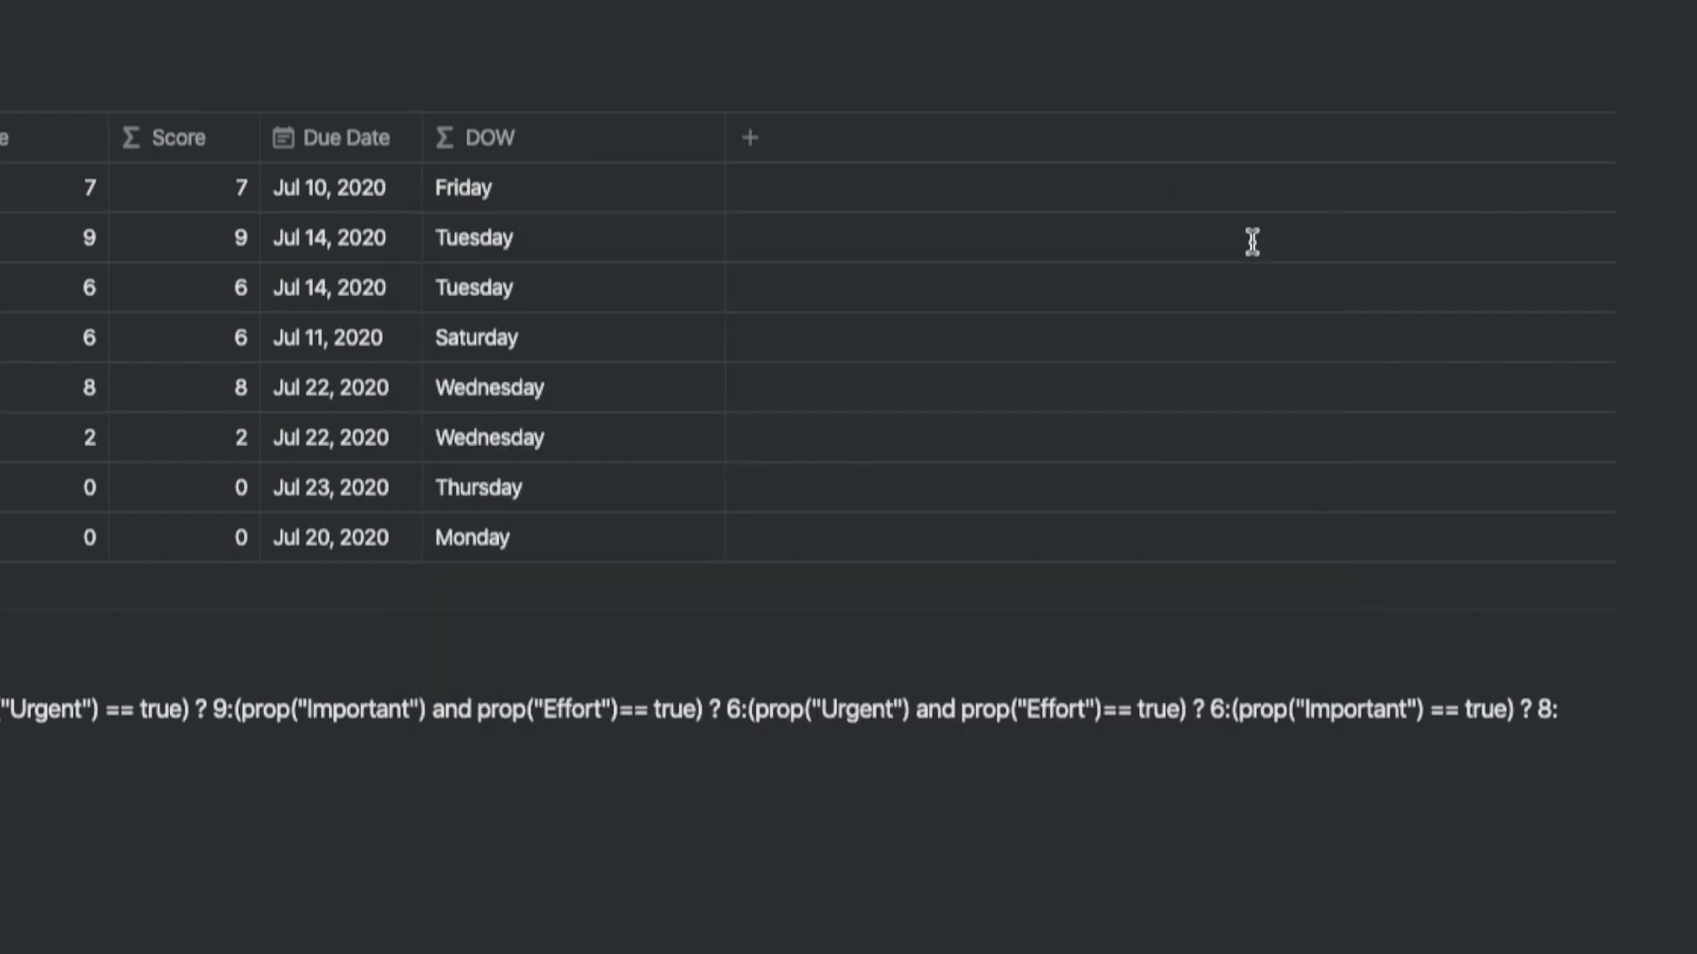
Replace the format code with "DDD" so DOW shows day-of-year numbers, 192 to 202
{"action": "left_click", "coordinate": [497, 188]}
{"action": "double_click", "coordinate": [808, 237]}
{"action": "type", "text": "D"}
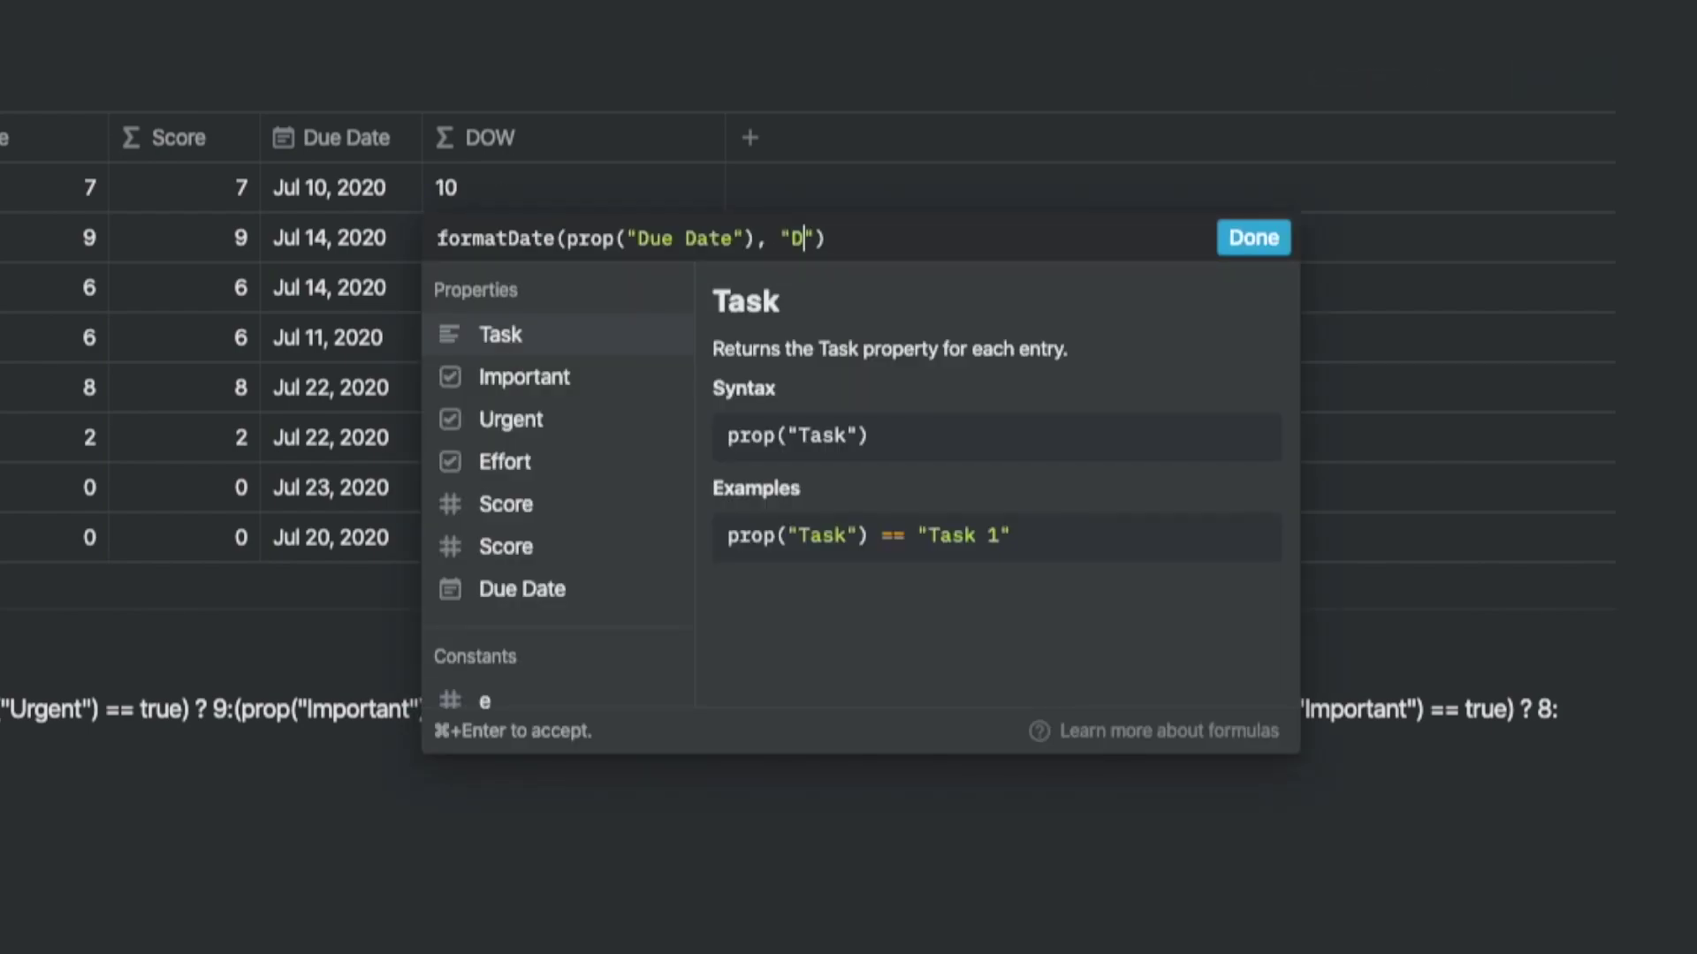
{"action": "type", "text": "DD"}
{"action": "left_click", "coordinate": [1249, 240]}
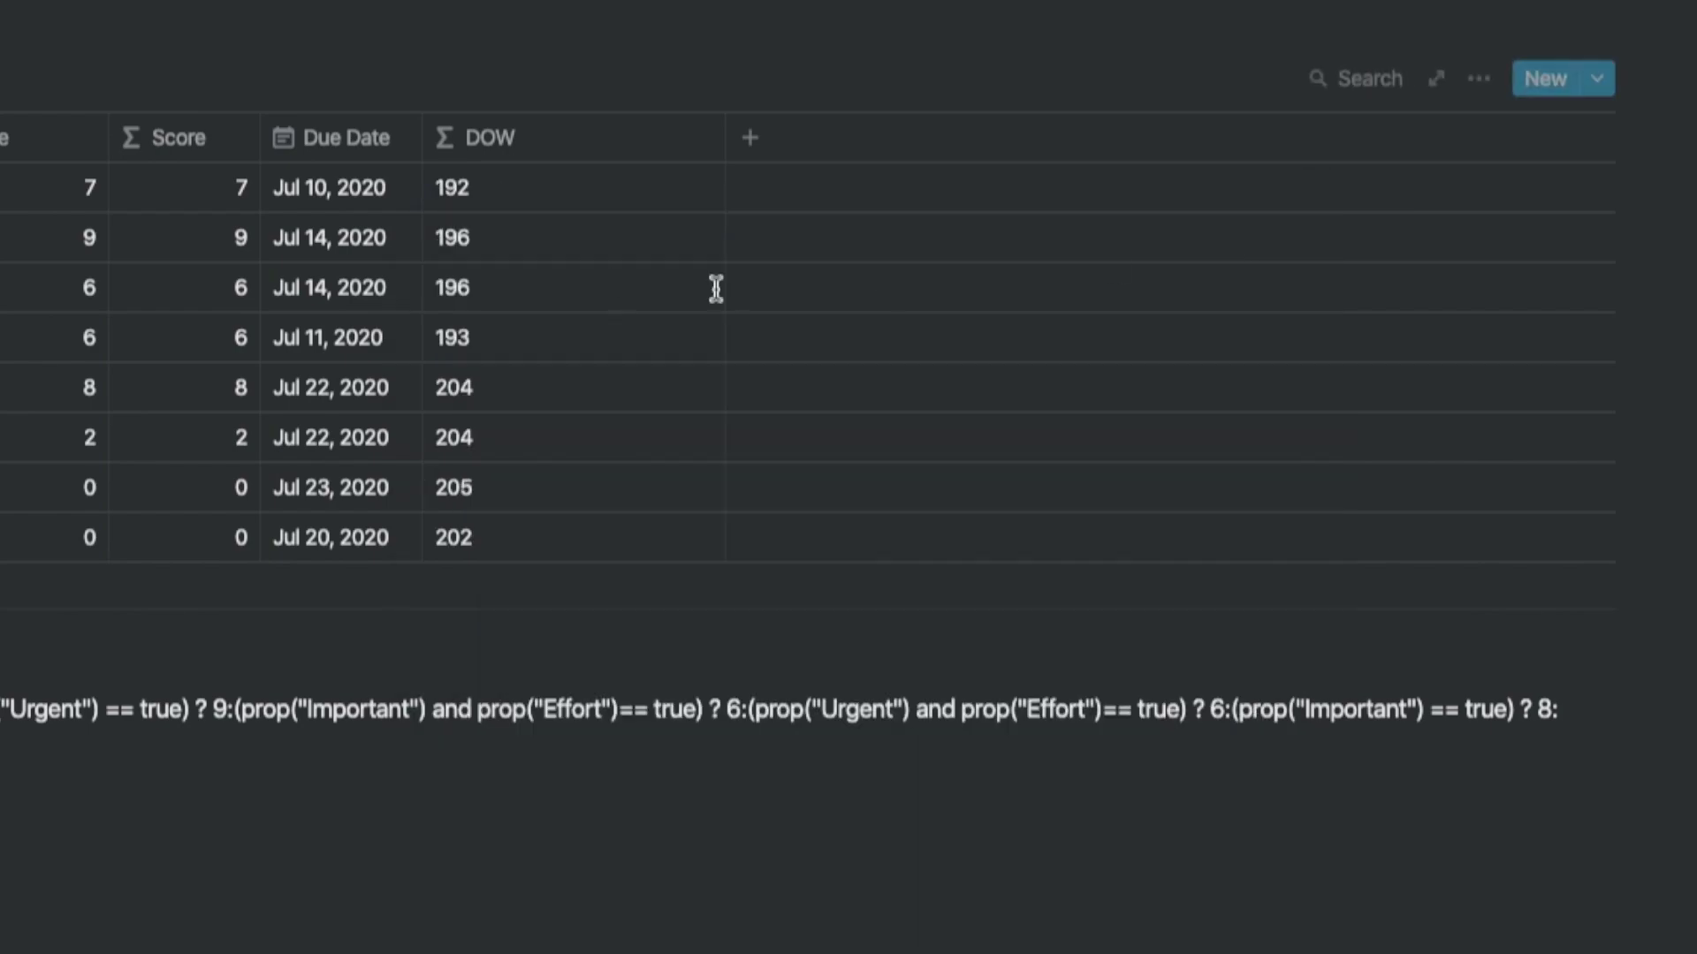